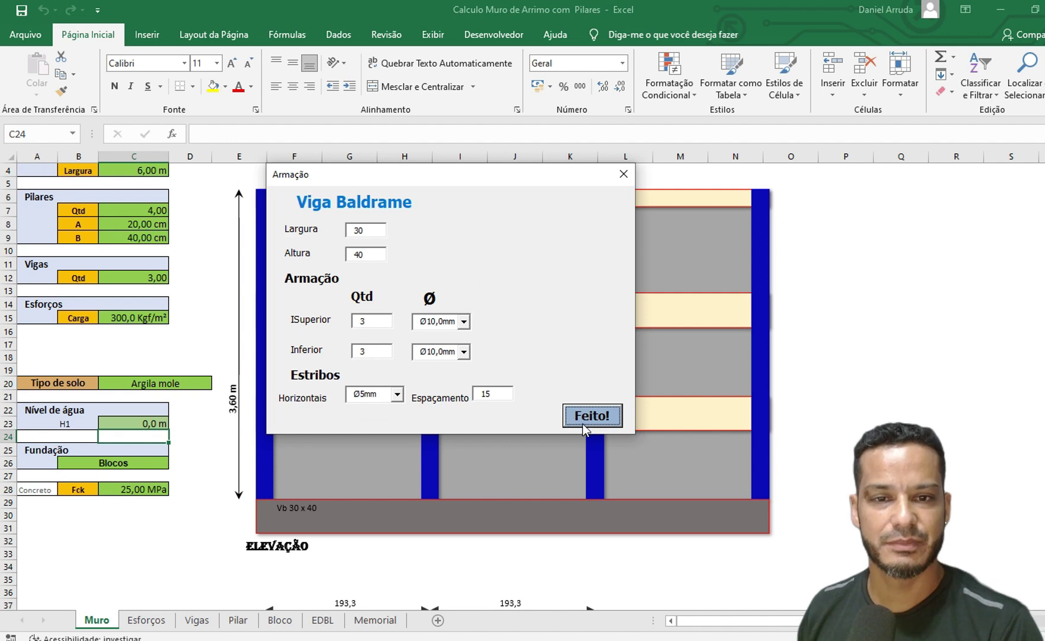
# - Accept the Viga Baldrame dimensions and reinforcement as filled in, and process the retaining wall calculation
pyautogui.click(582, 423)
pyautogui.scroll(1, 528, 445)
pyautogui.scroll(1, 528, 445)
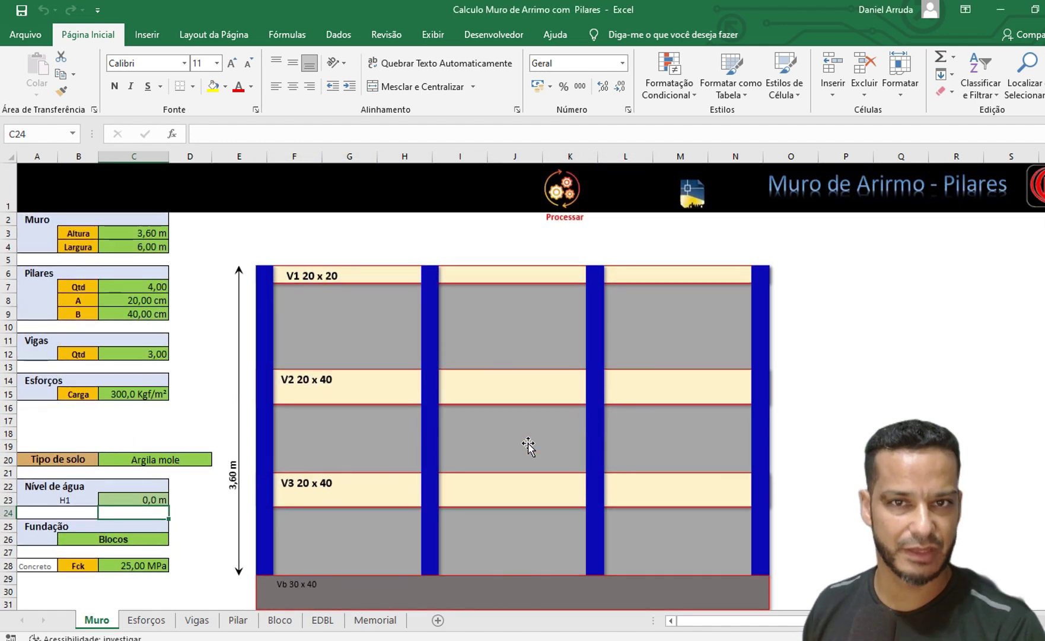
pyautogui.click(565, 200)
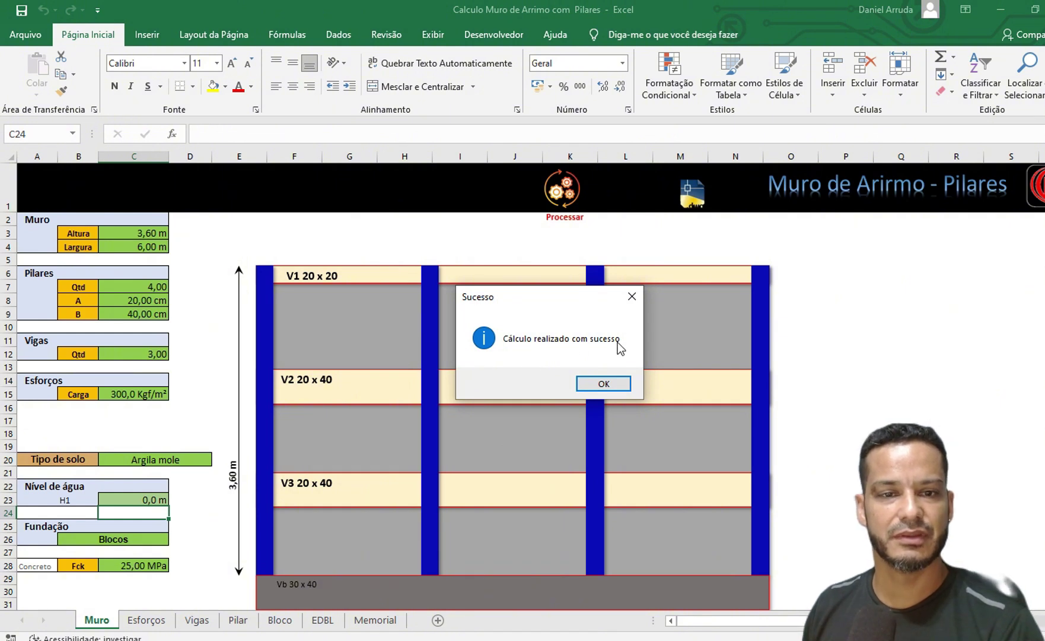
pyautogui.click(618, 383)
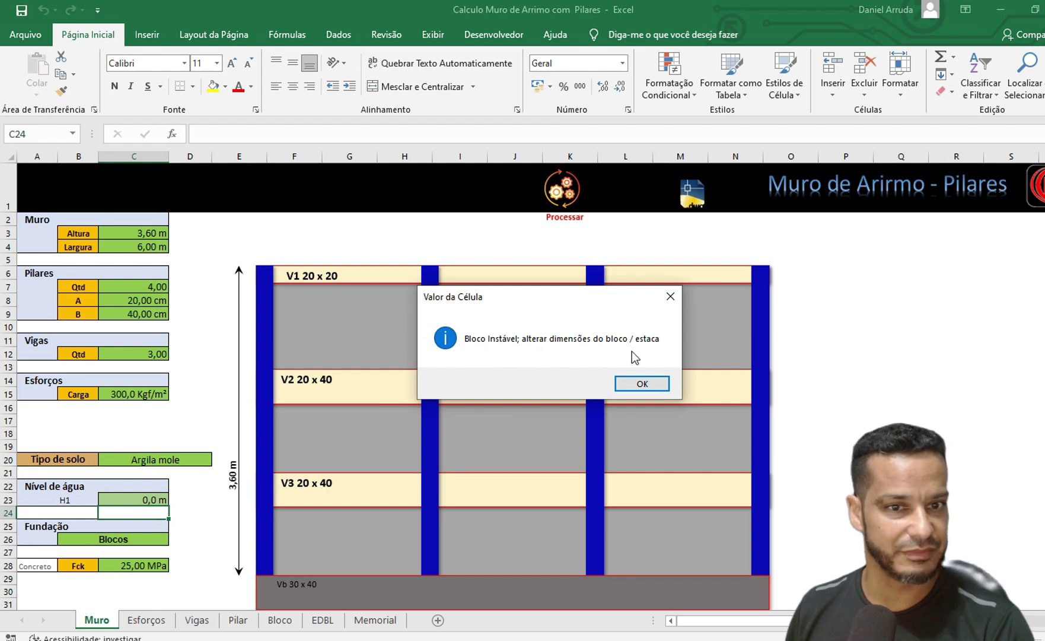
pyautogui.click(642, 384)
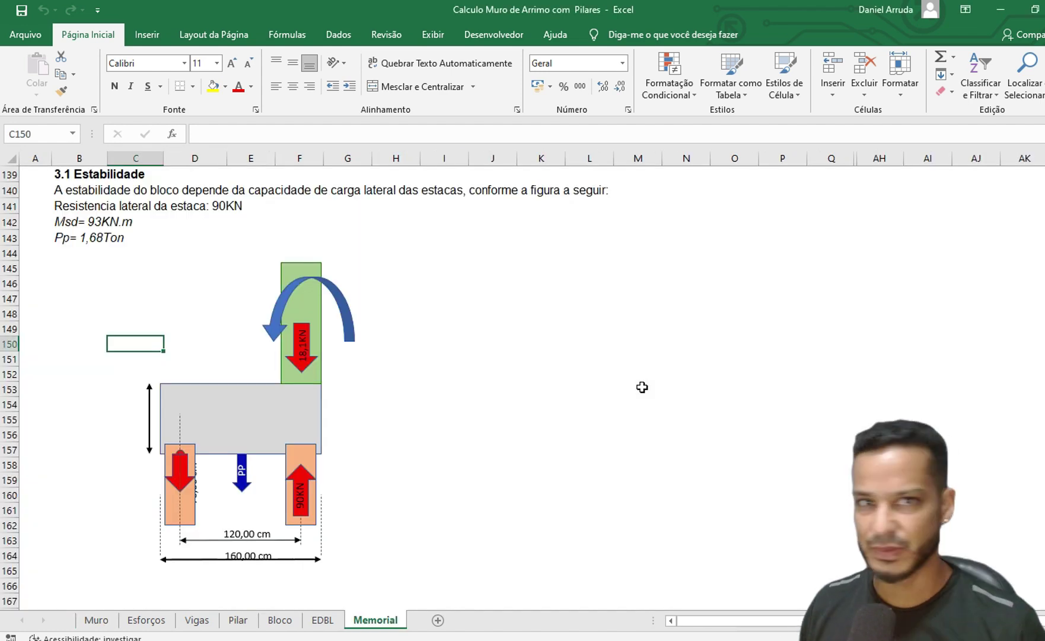
# - Examine the block stability figure in the Memorial and compare the resisting moment Mrd with the acting moment Msd
pyautogui.scroll(-1, 642, 387)
pyautogui.scroll(2, 227, 324)
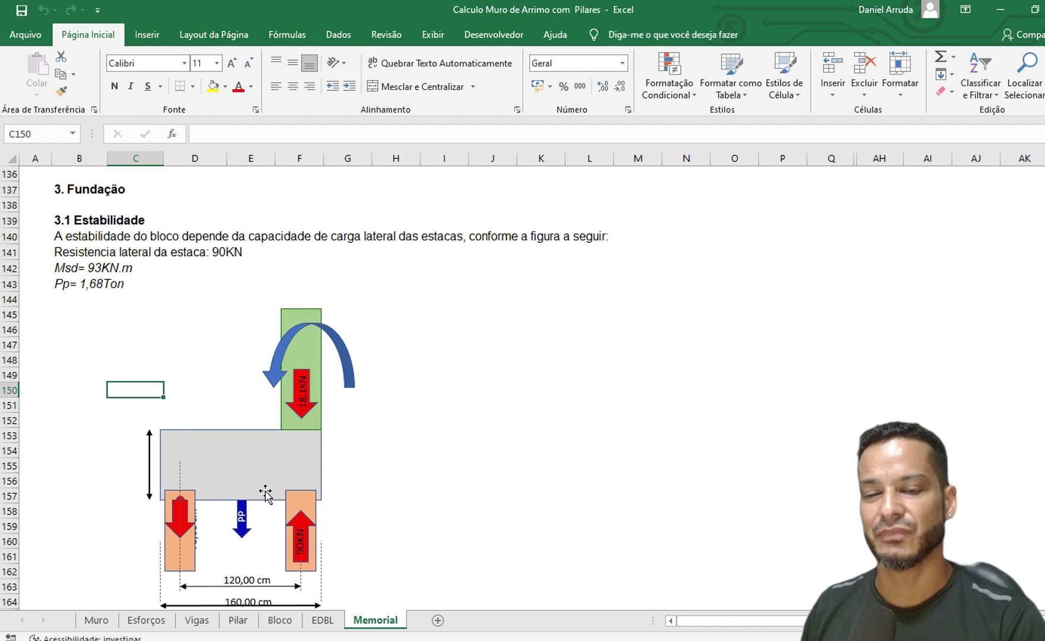
pyautogui.scroll(-1, 265, 493)
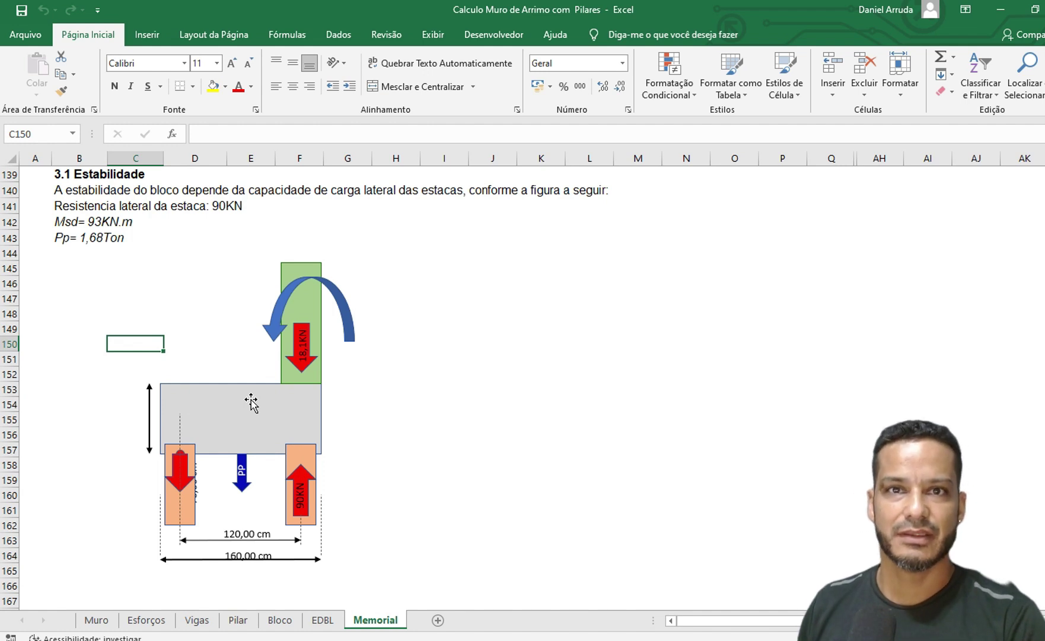
pyautogui.scroll(-1, 251, 401)
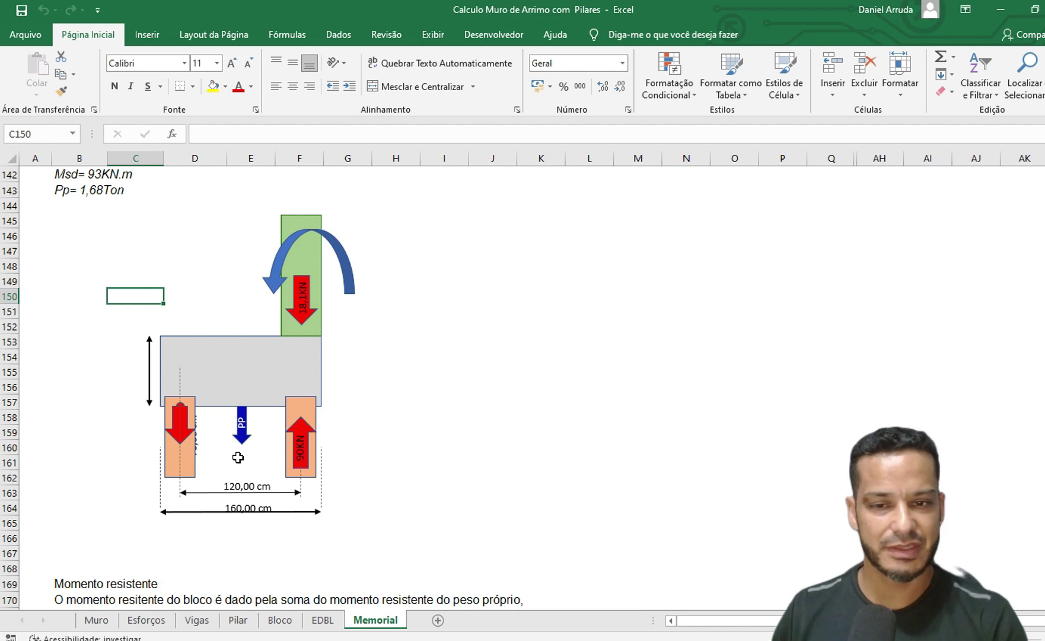
pyautogui.scroll(-4, 238, 457)
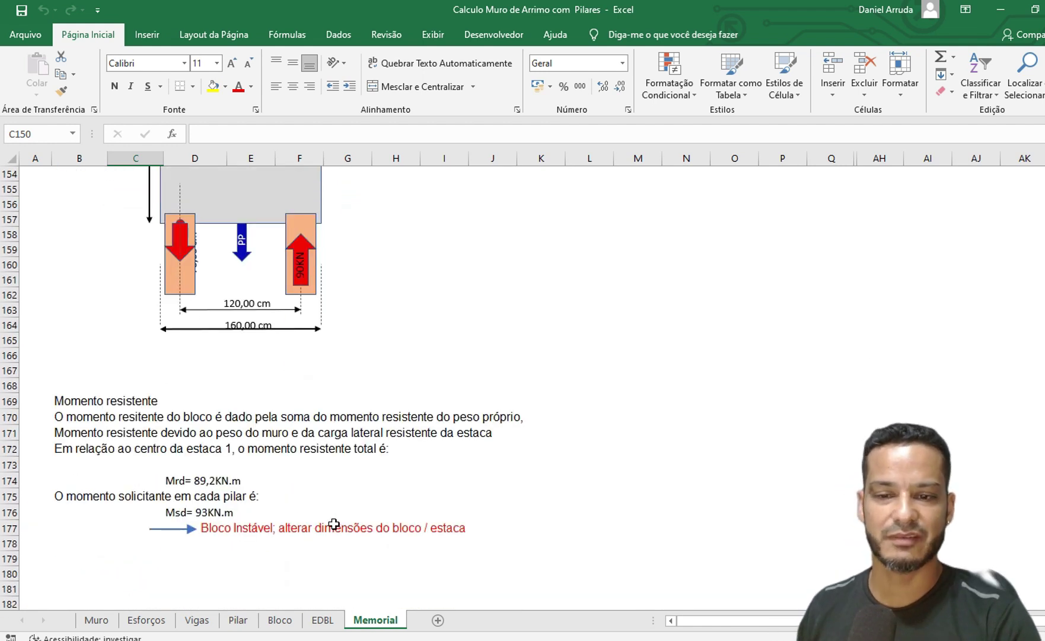
pyautogui.click(195, 481)
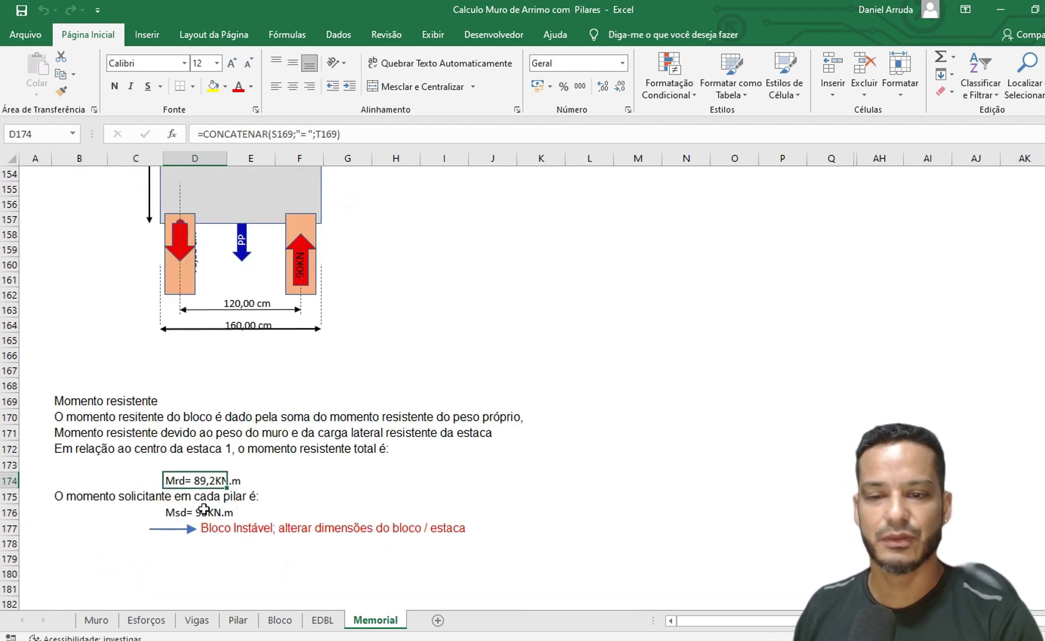
pyautogui.click(203, 510)
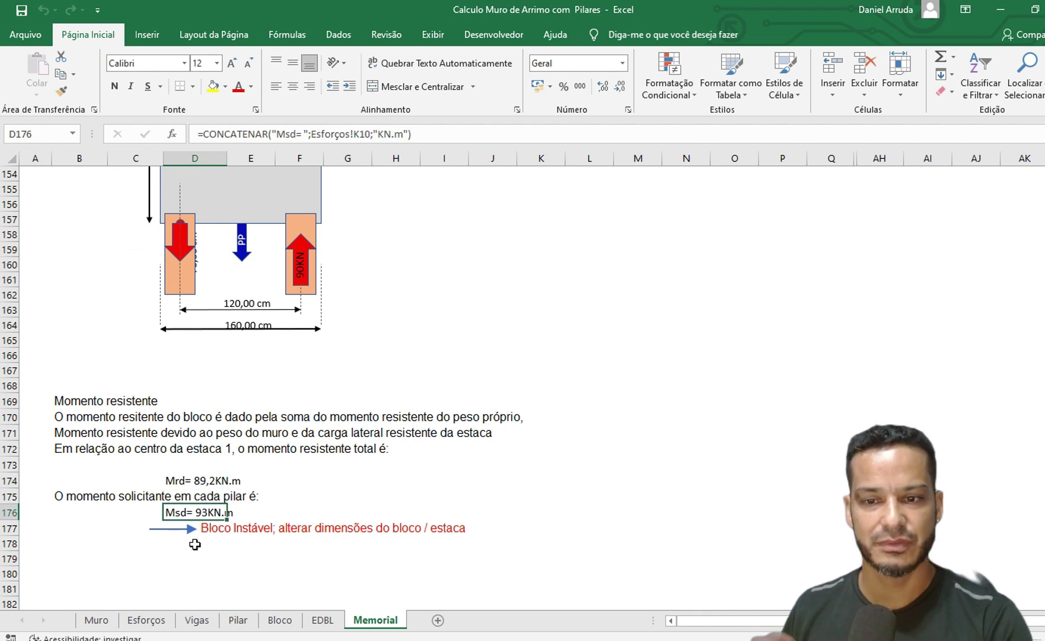
pyautogui.scroll(4, 194, 544)
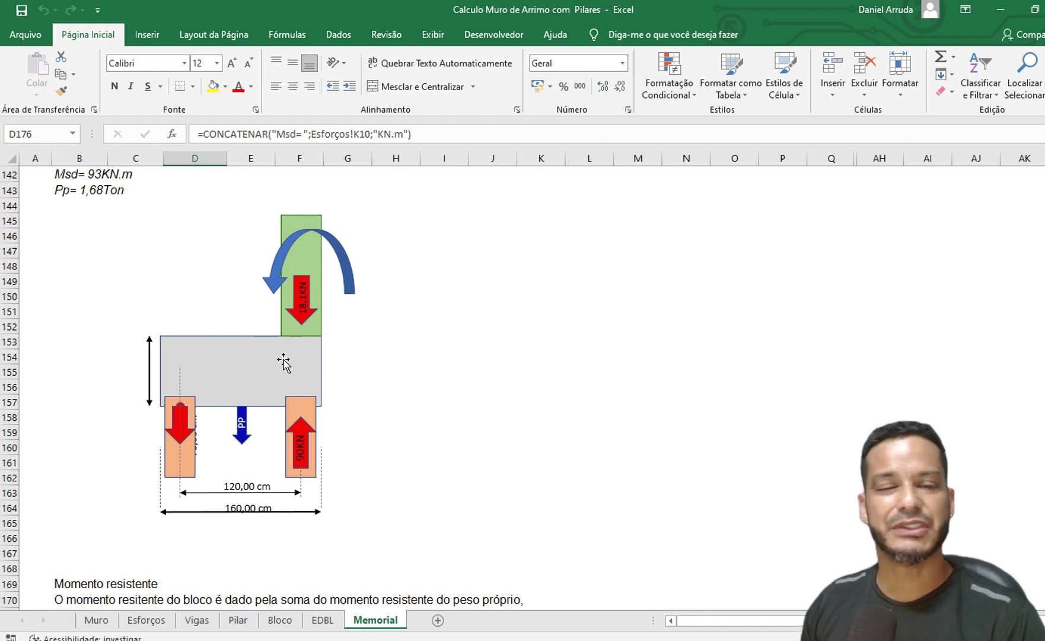
pyautogui.scroll(-4, 284, 363)
pyautogui.click(196, 481)
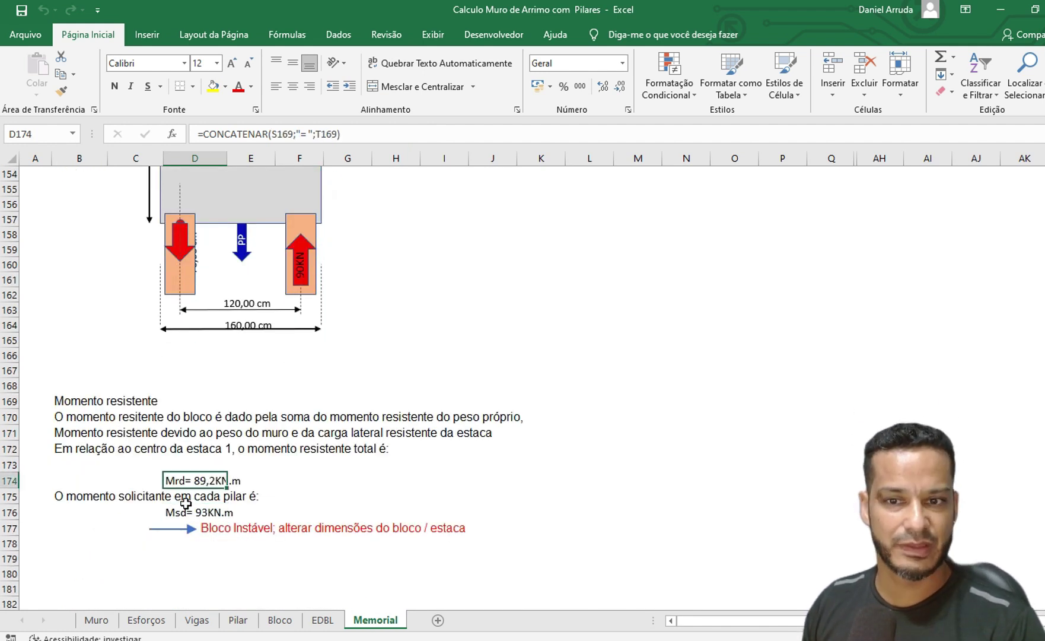
pyautogui.scroll(2, 252, 593)
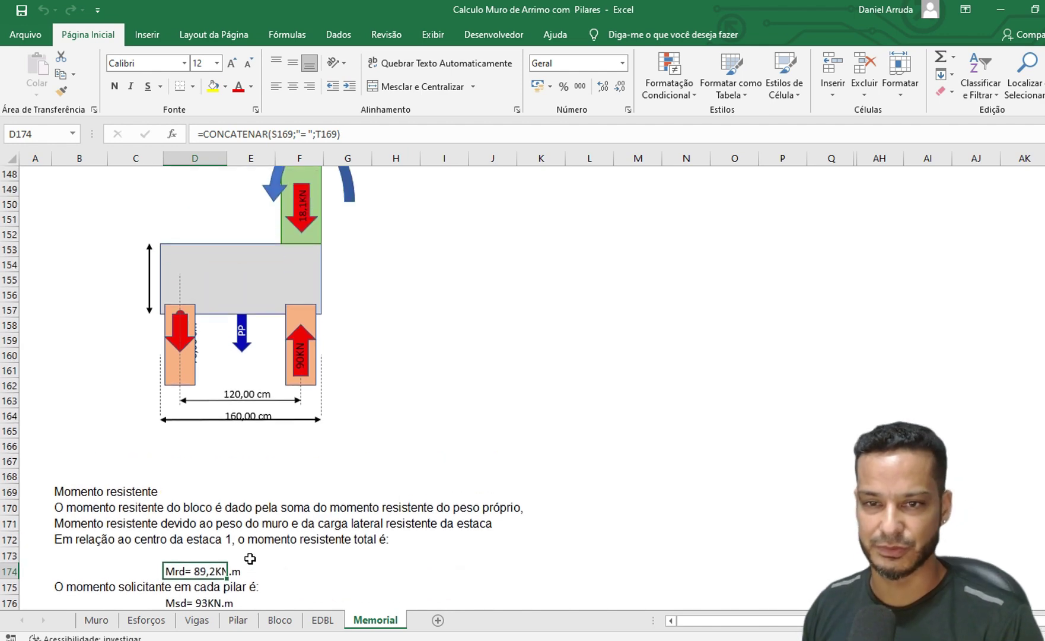
# - Review the block dimensions on the Bloco sheet against the stability figure in the Memorial
pyautogui.click(277, 620)
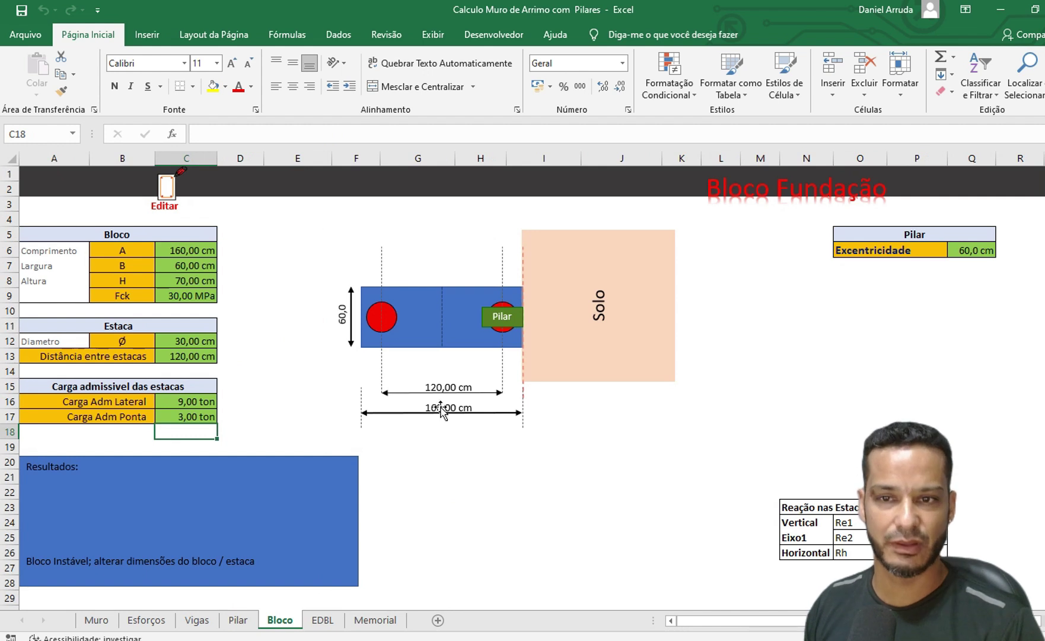
pyautogui.moveTo(196, 256); pyautogui.dragTo(195, 302)
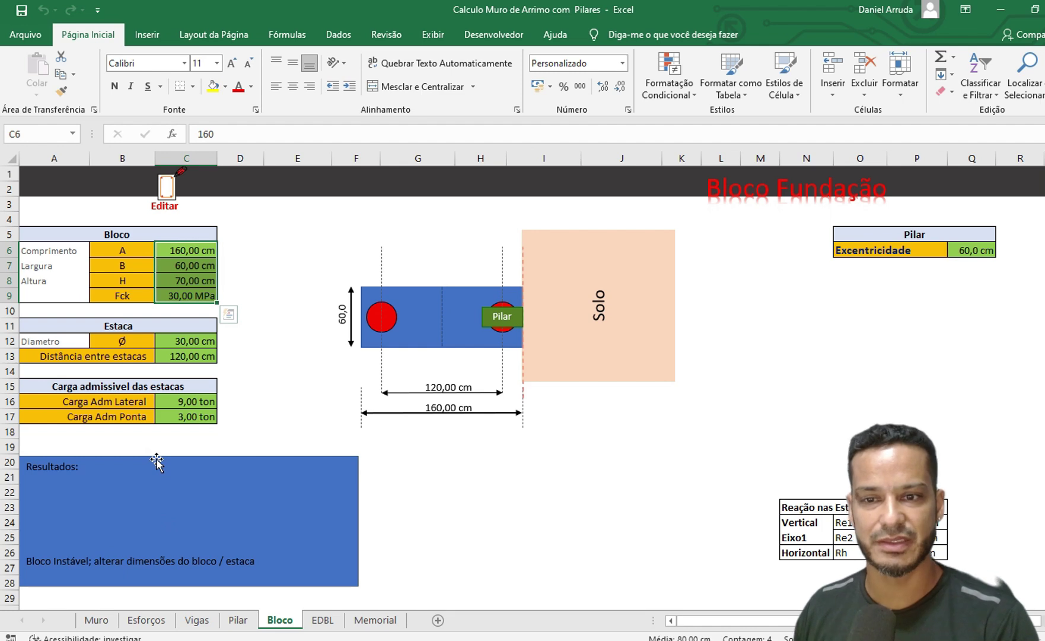
pyautogui.click(375, 620)
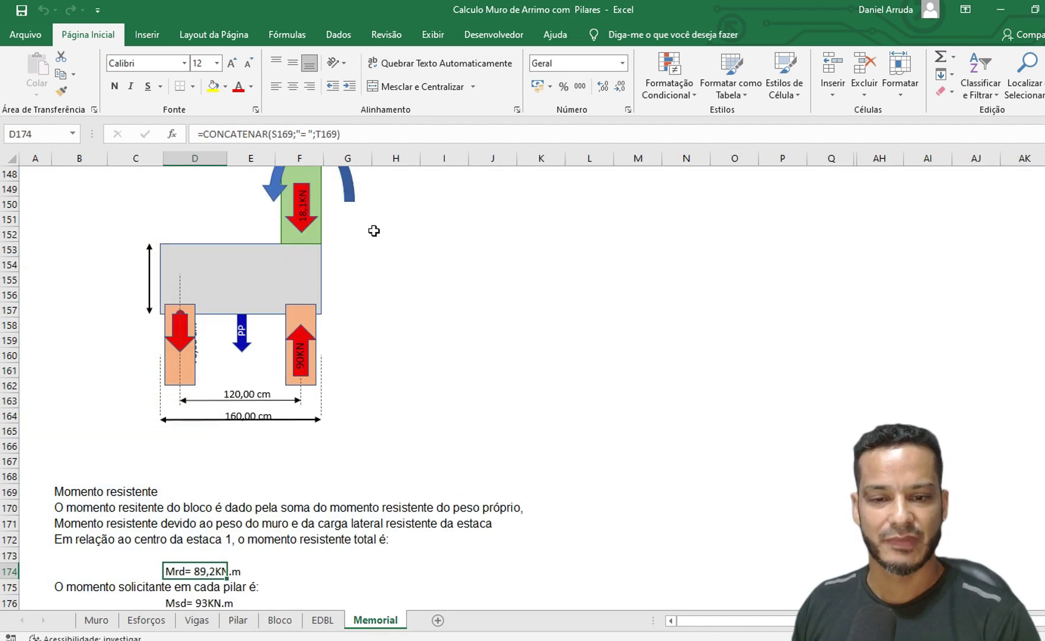
pyautogui.scroll(2, 374, 230)
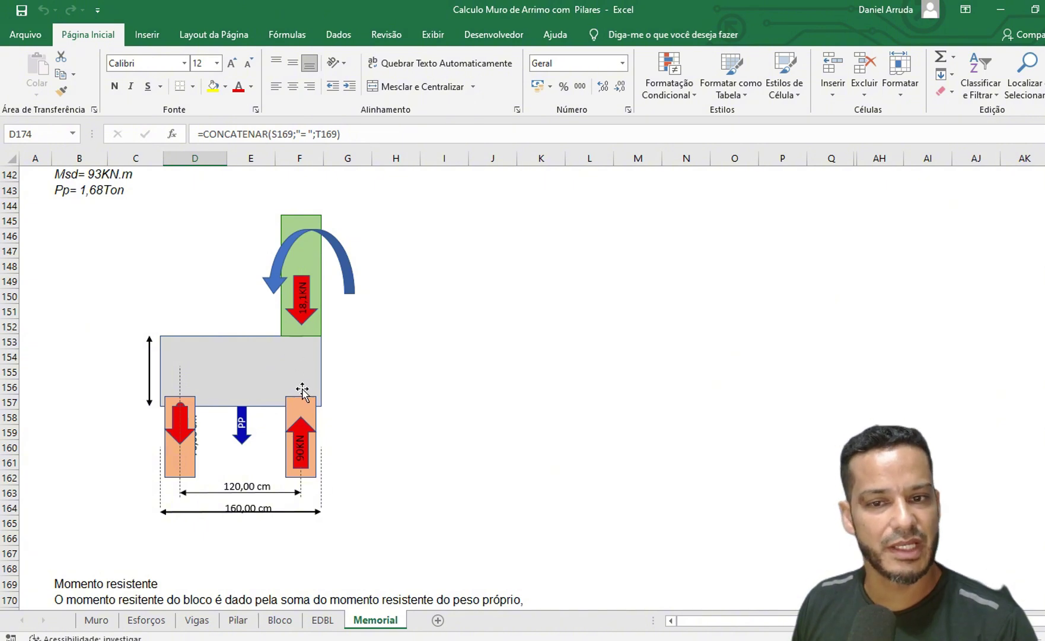
# - On the Bloco sheet, set the block length A to 180 cm and the distance between piles to 140 cm
pyautogui.click(315, 626)
pyautogui.click(279, 620)
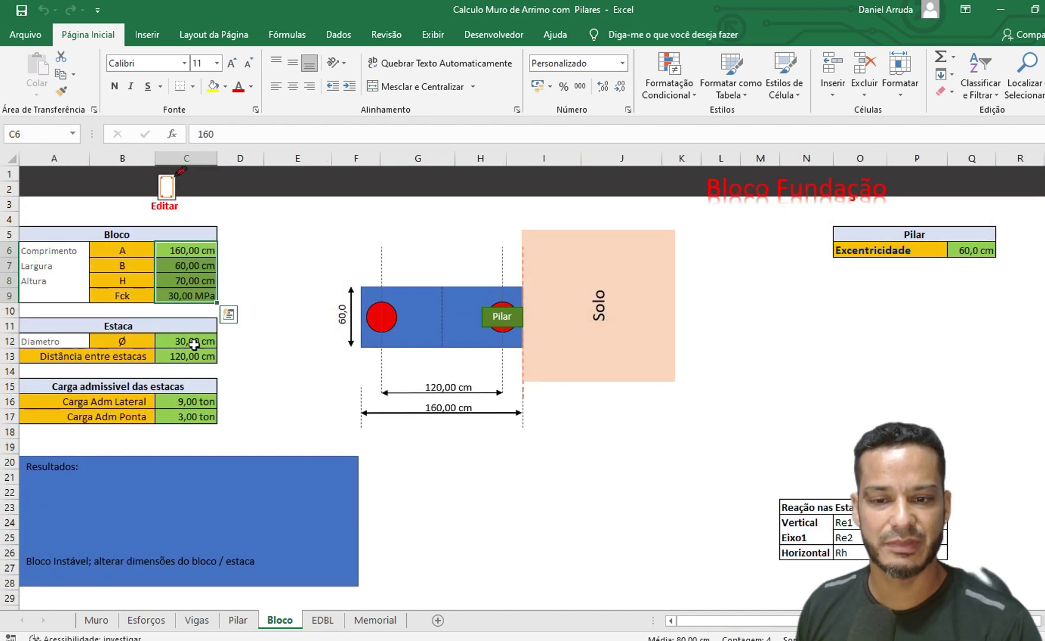
pyautogui.click(182, 250)
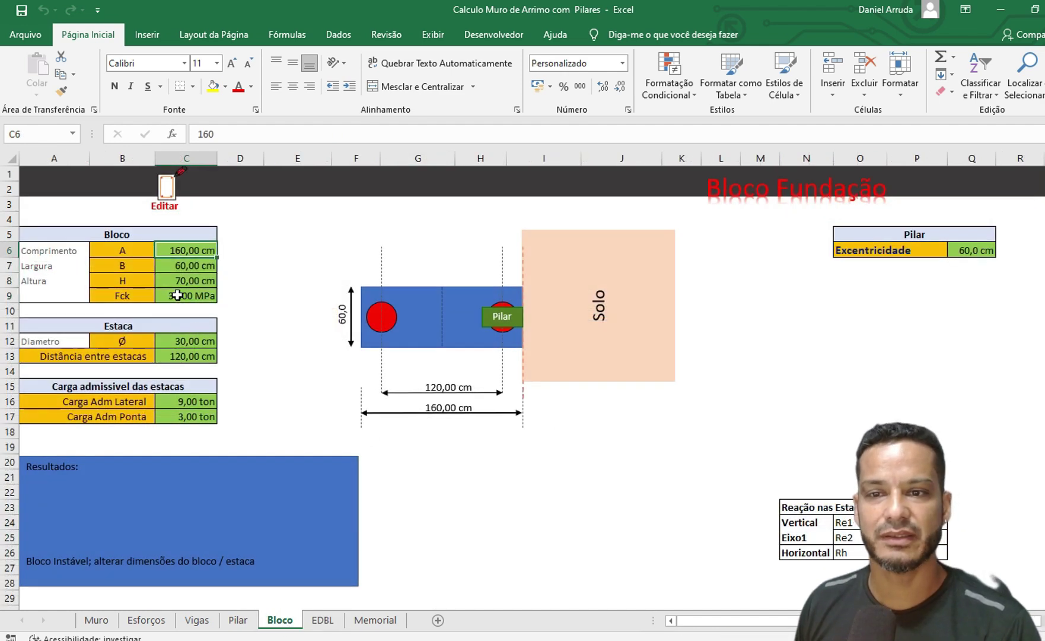
pyautogui.write('180')
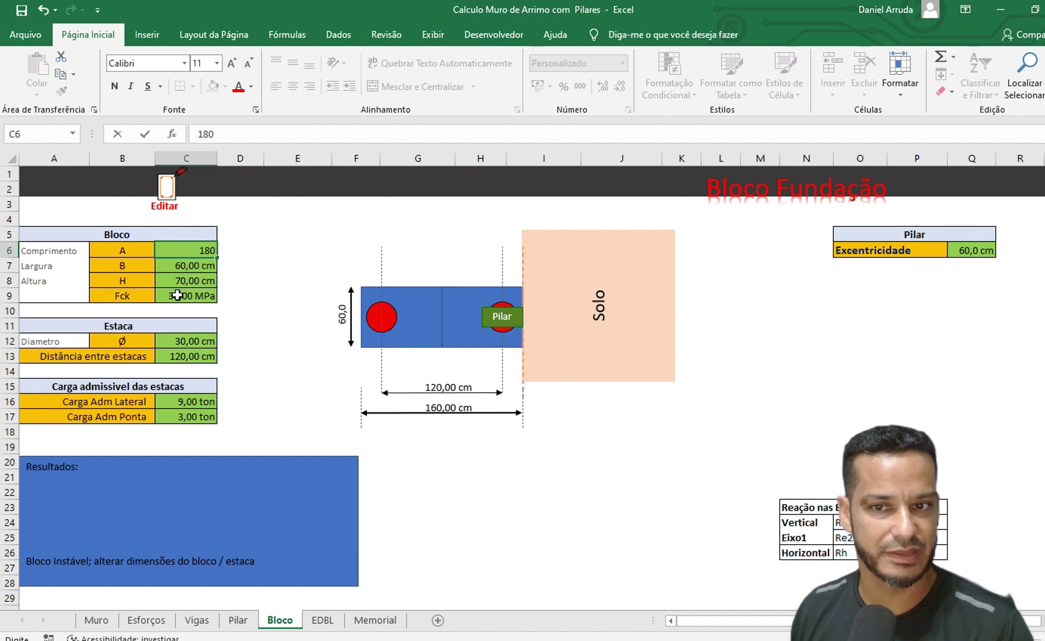
pyautogui.press('Return')
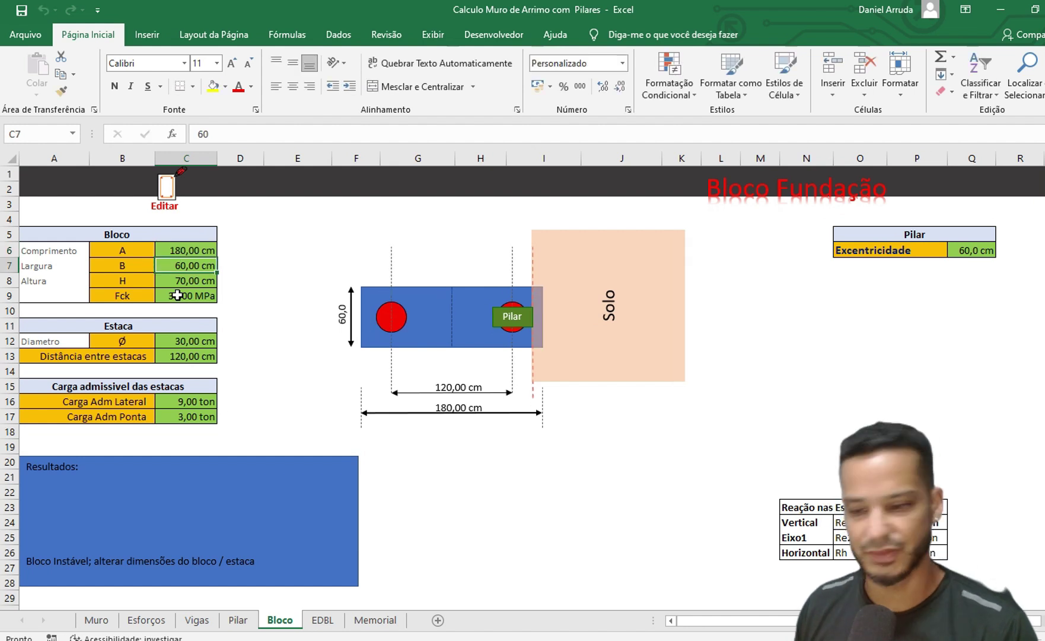
pyautogui.click(181, 355)
pyautogui.write('140')
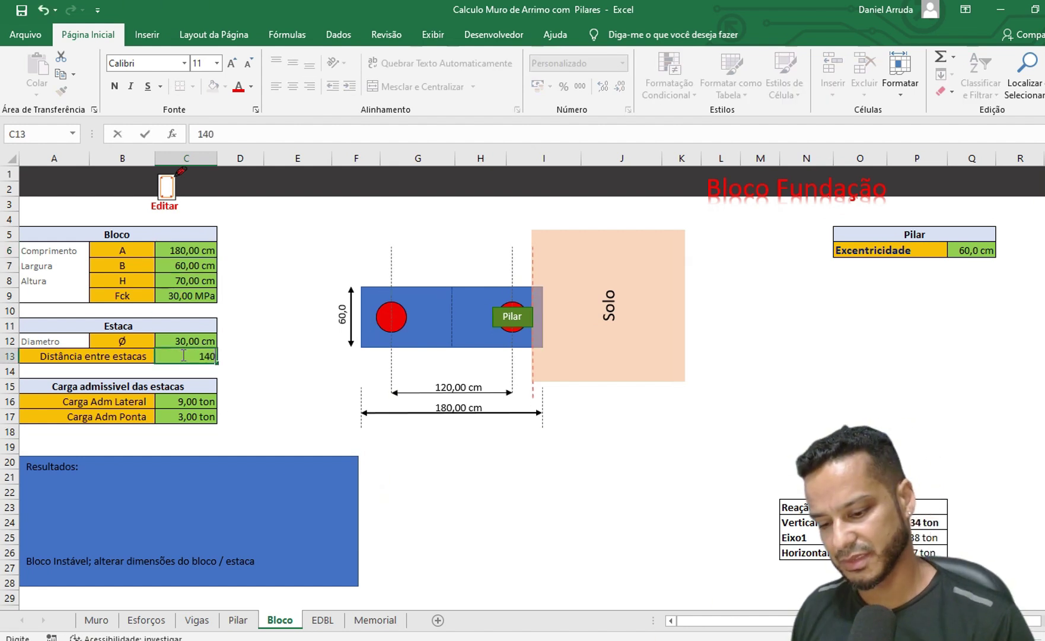
pyautogui.press('Return')
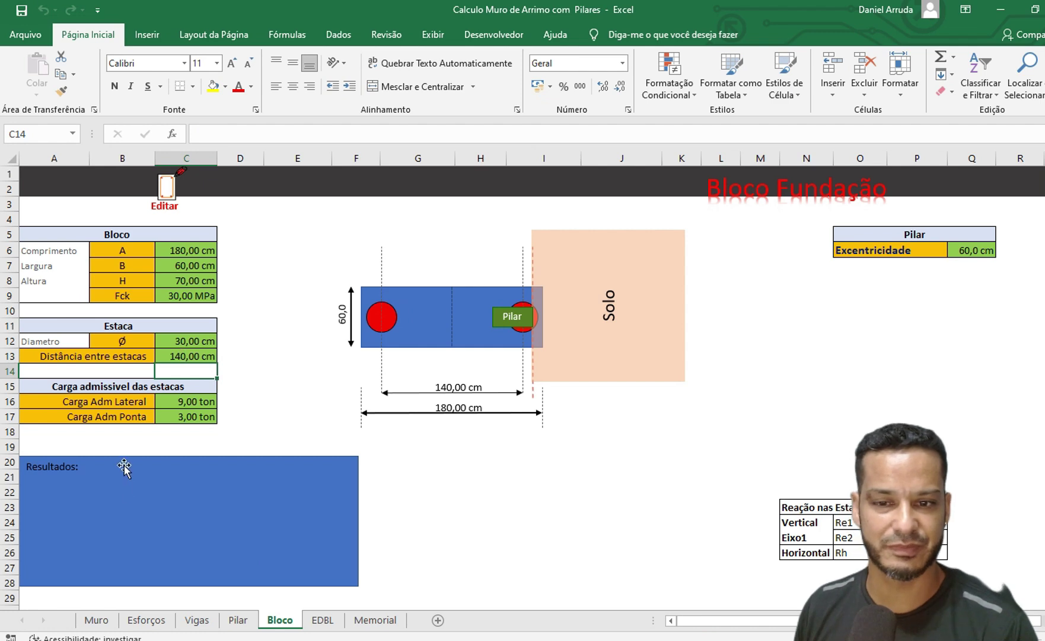
# - Check the block results box and compare the recalculated Mrd and Msd moments in the Memorial
pyautogui.click(124, 493)
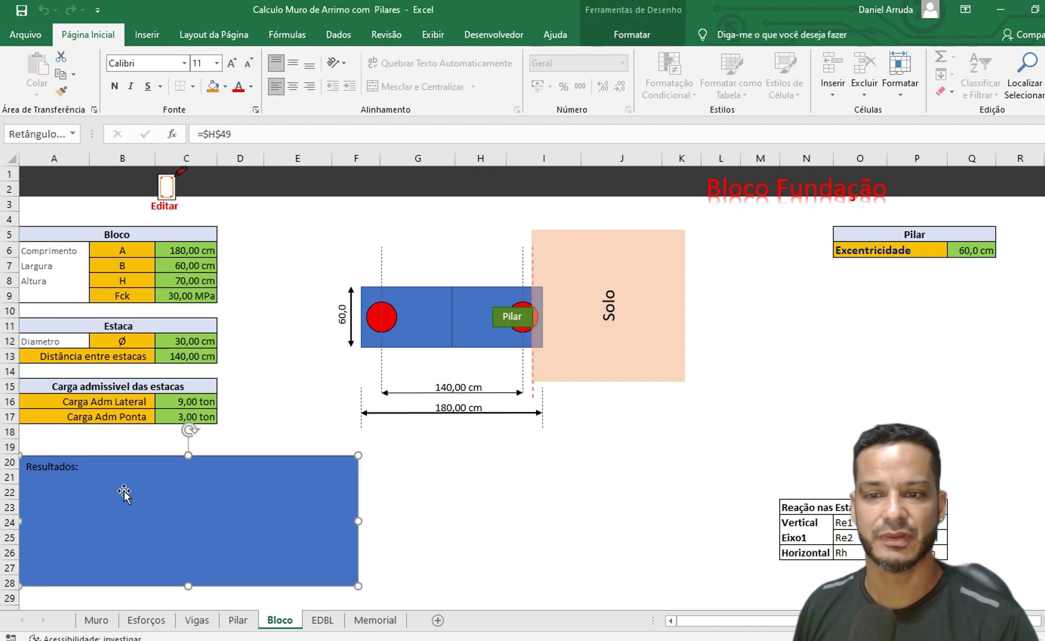
pyautogui.click(355, 623)
pyautogui.scroll(-4, 338, 485)
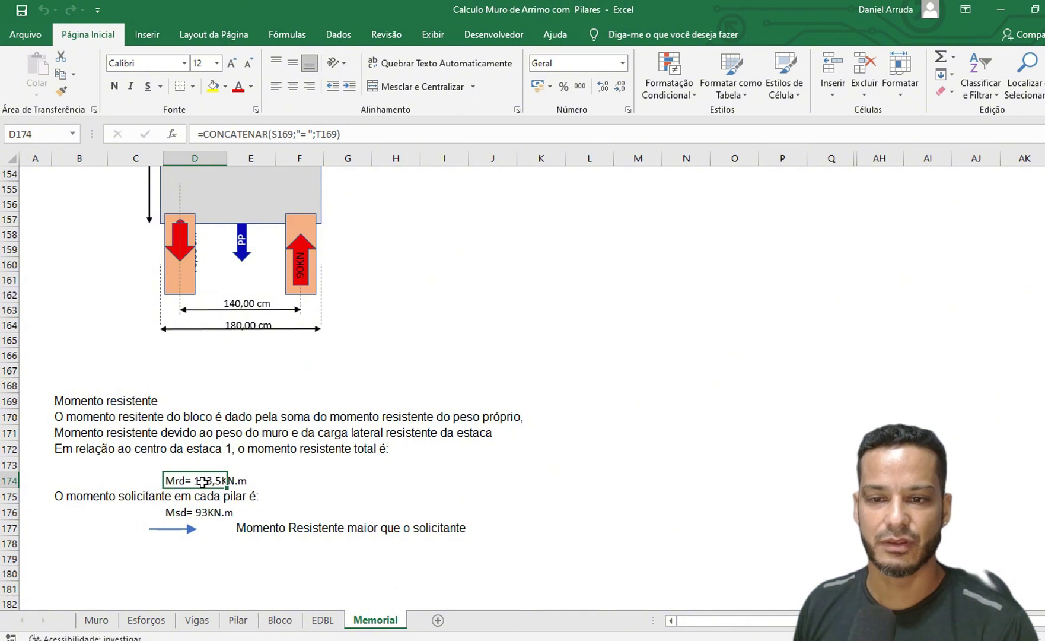
pyautogui.click(214, 509)
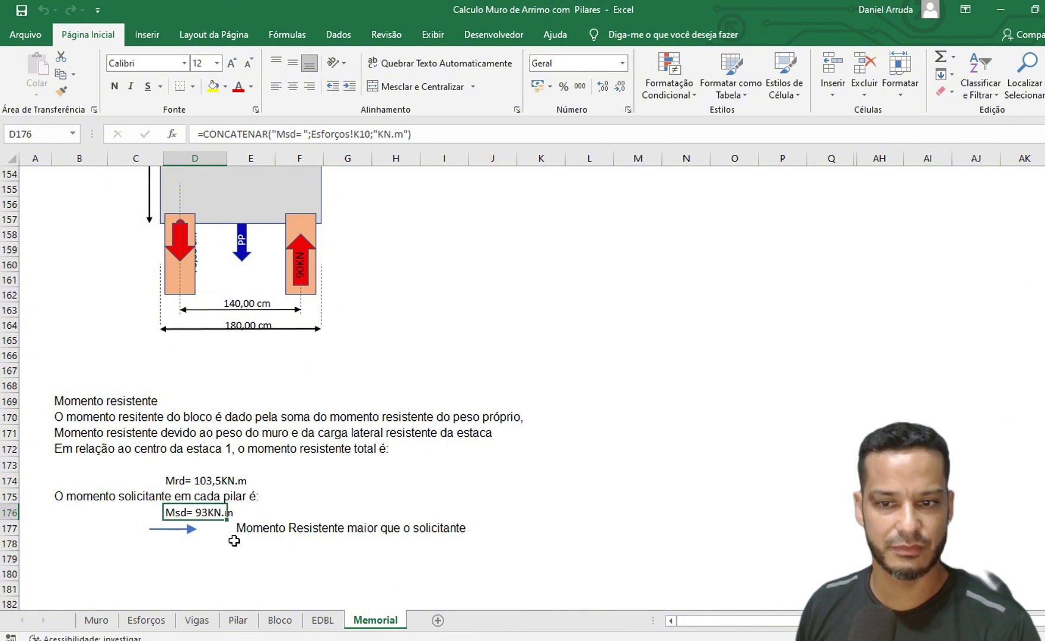
# - Set the block length A on the Bloco sheet to 150 cm
pyautogui.click(294, 620)
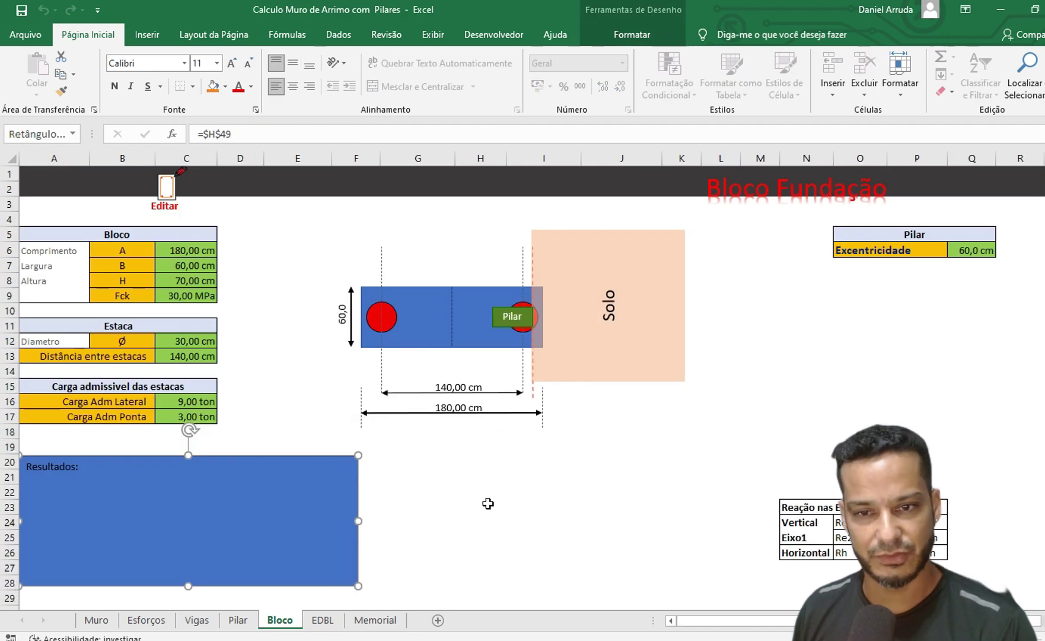
pyautogui.click(207, 355)
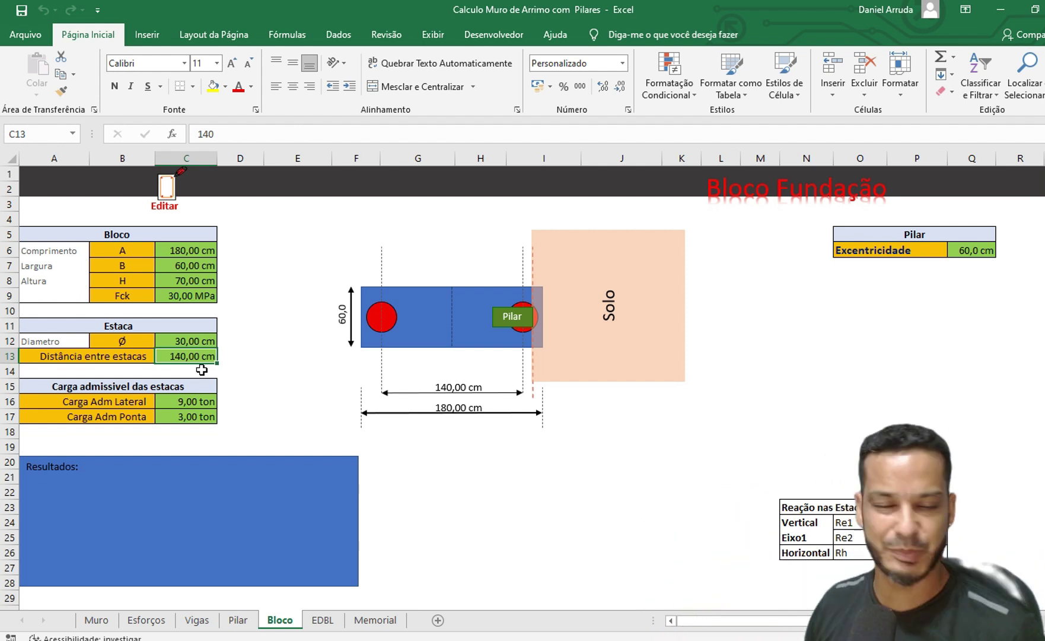
pyautogui.click(196, 245)
pyautogui.write('150')
pyautogui.press('Return')
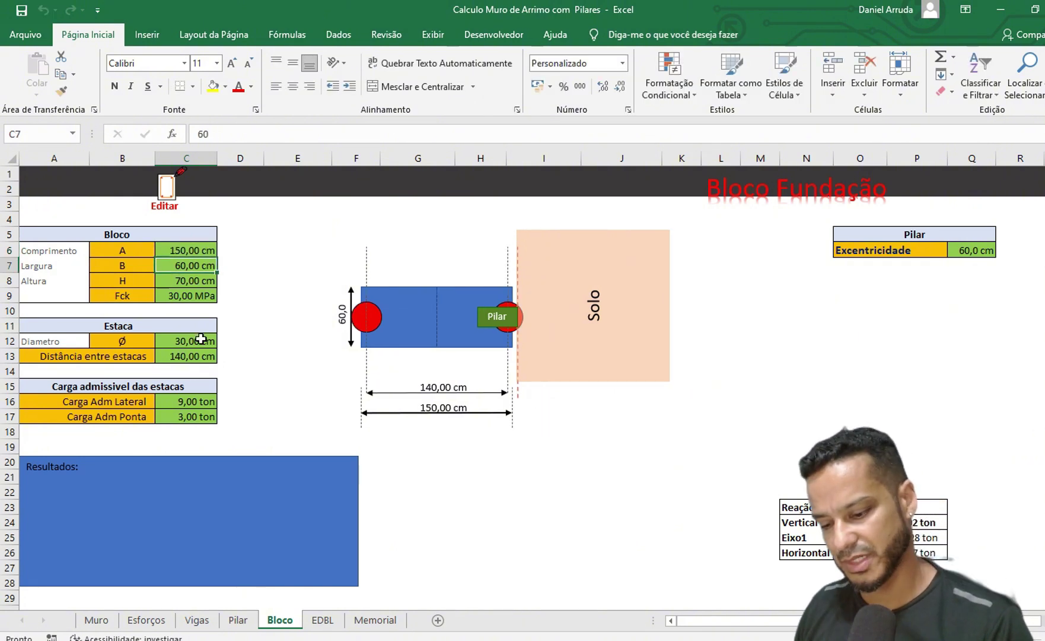
# - Set the distance between the block's piles to 120 cm
pyautogui.click(201, 359)
pyautogui.write('120')
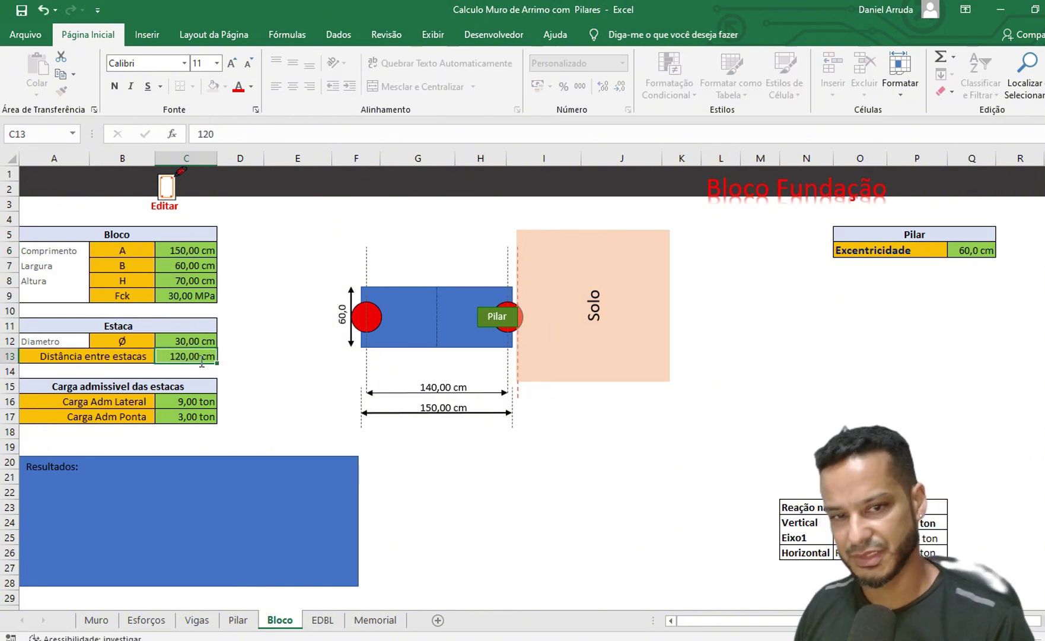
pyautogui.press('Return')
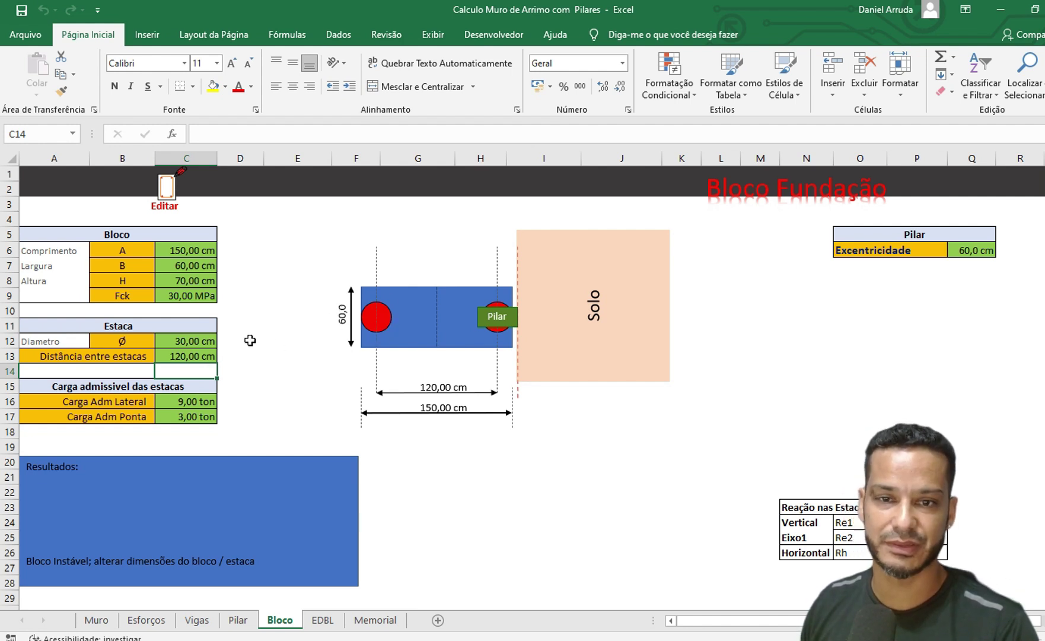
# - Set the distance between piles to 105 cm and the pillar's eccentricity to 50 cm
pyautogui.click(202, 356)
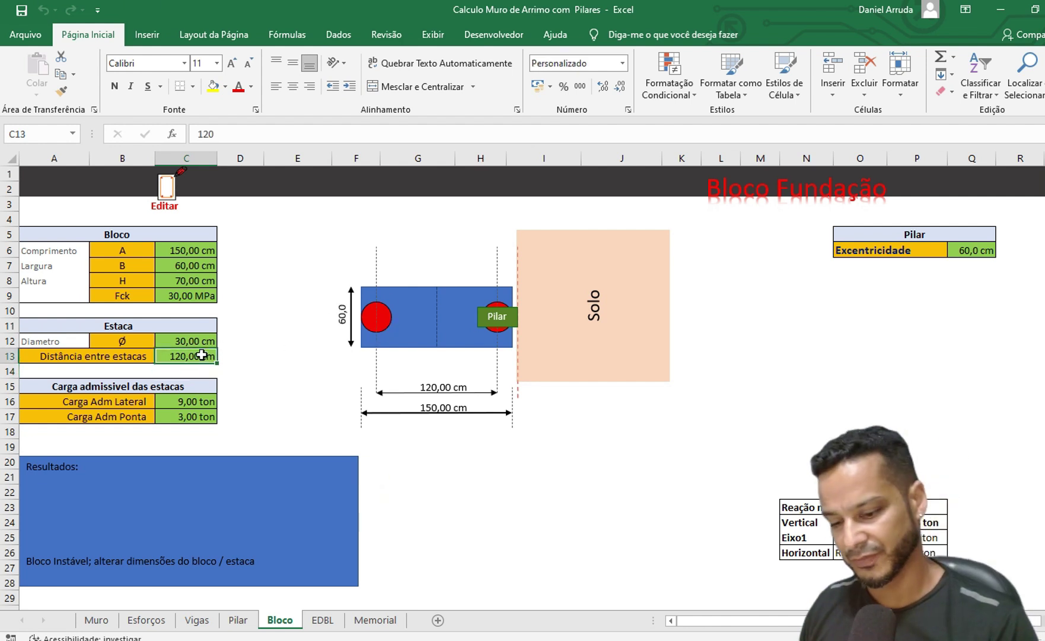
pyautogui.write('105')
pyautogui.press('Return')
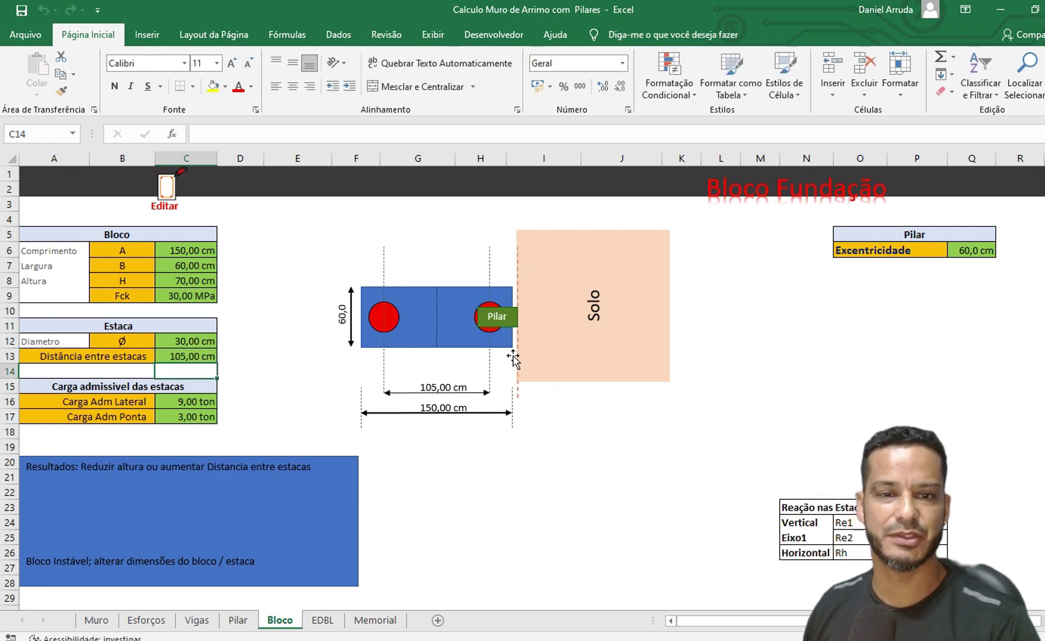
pyautogui.click(958, 245)
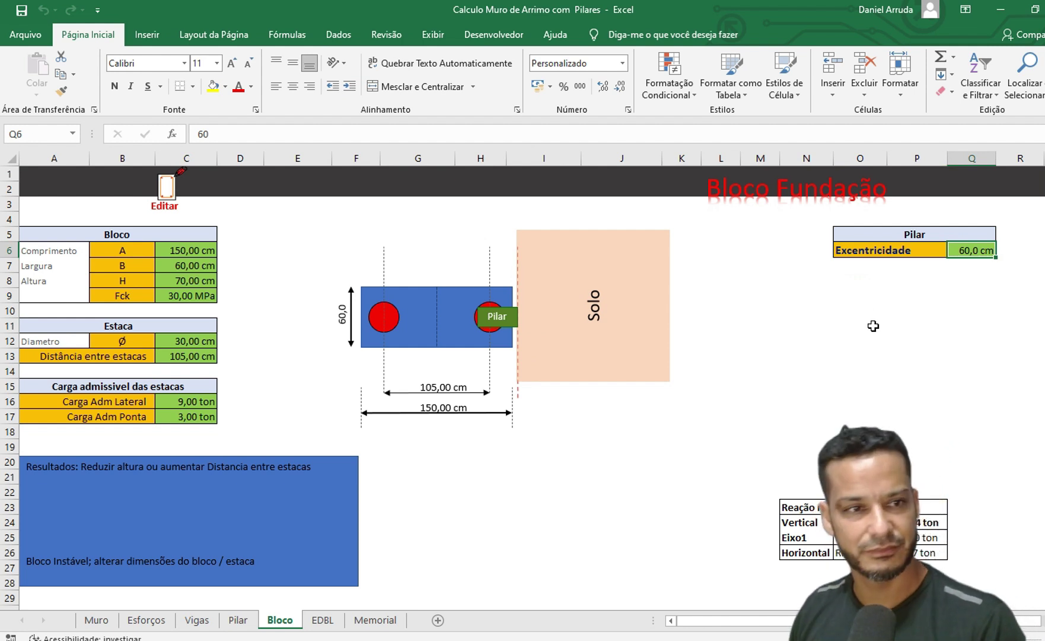
pyautogui.write('50')
pyautogui.press('Return')
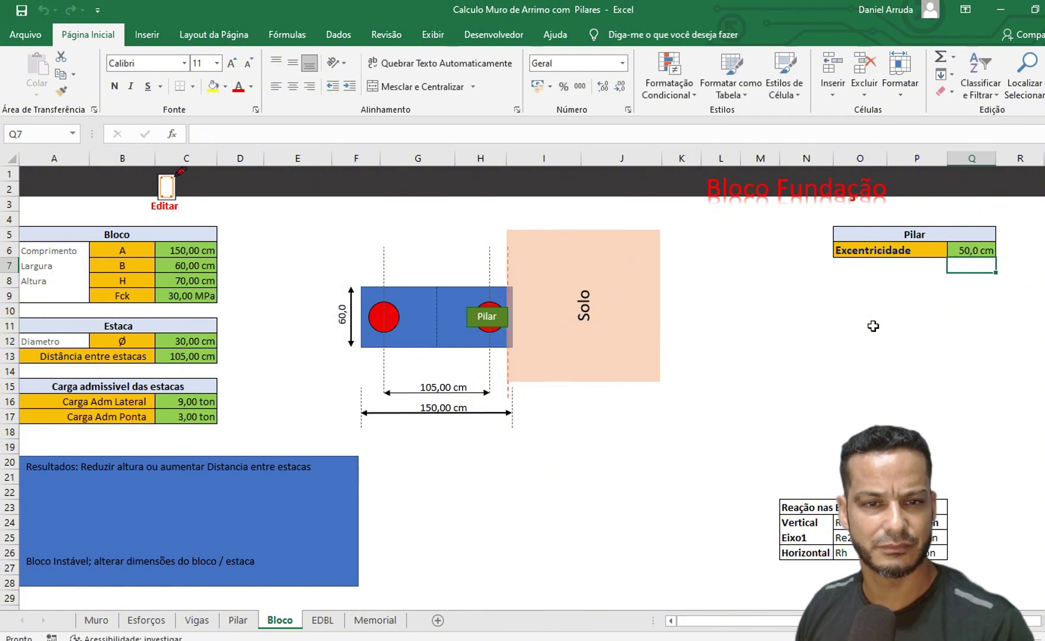
# - Set the pillar's eccentricity to 55 cm and the block height H to 60 cm on the Bloco sheet
pyautogui.click(989, 249)
pyautogui.write('55')
pyautogui.press('Return')
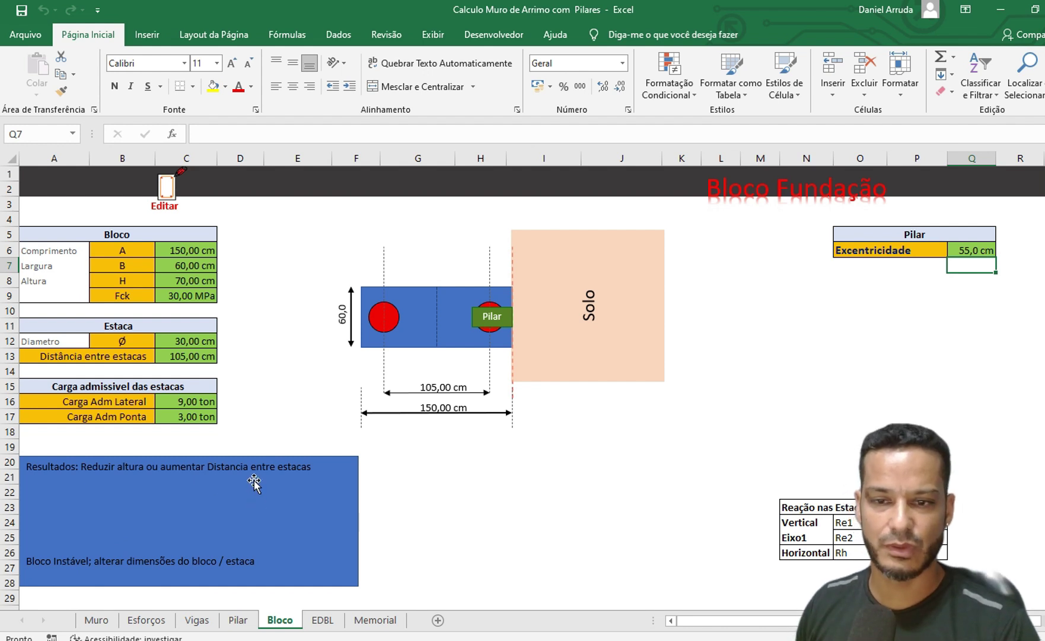
pyautogui.click(175, 279)
pyautogui.write('60')
pyautogui.press('Return')
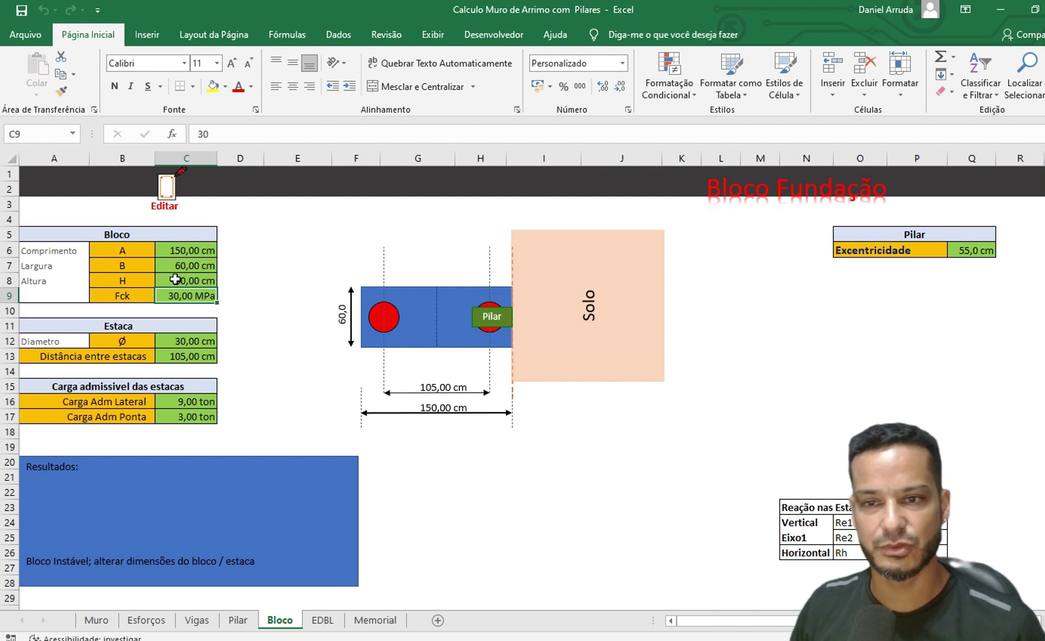
pyautogui.click(206, 280)
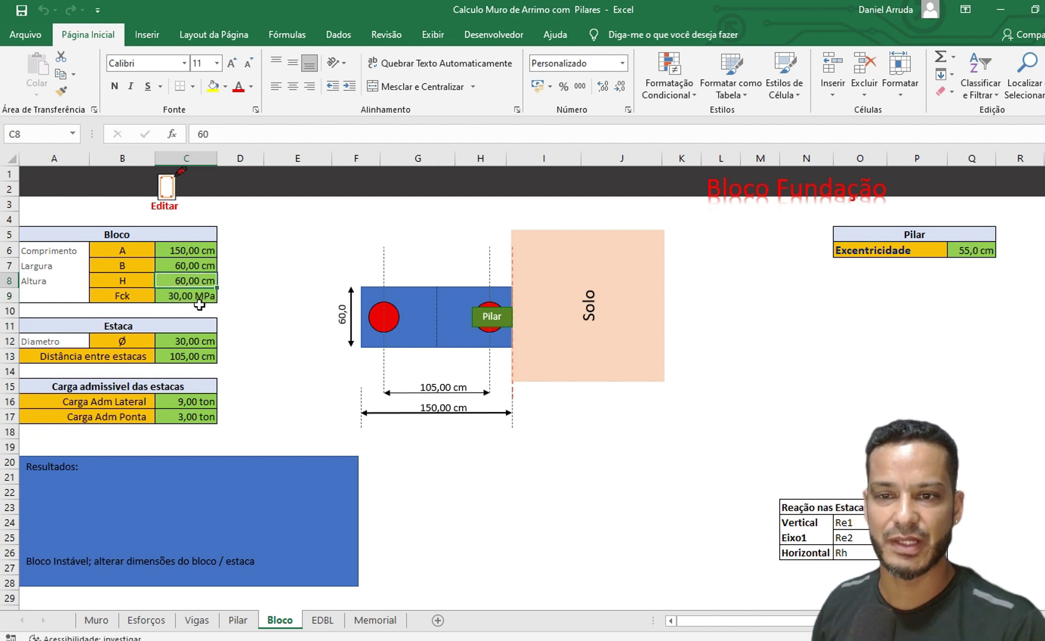
pyautogui.click(119, 484)
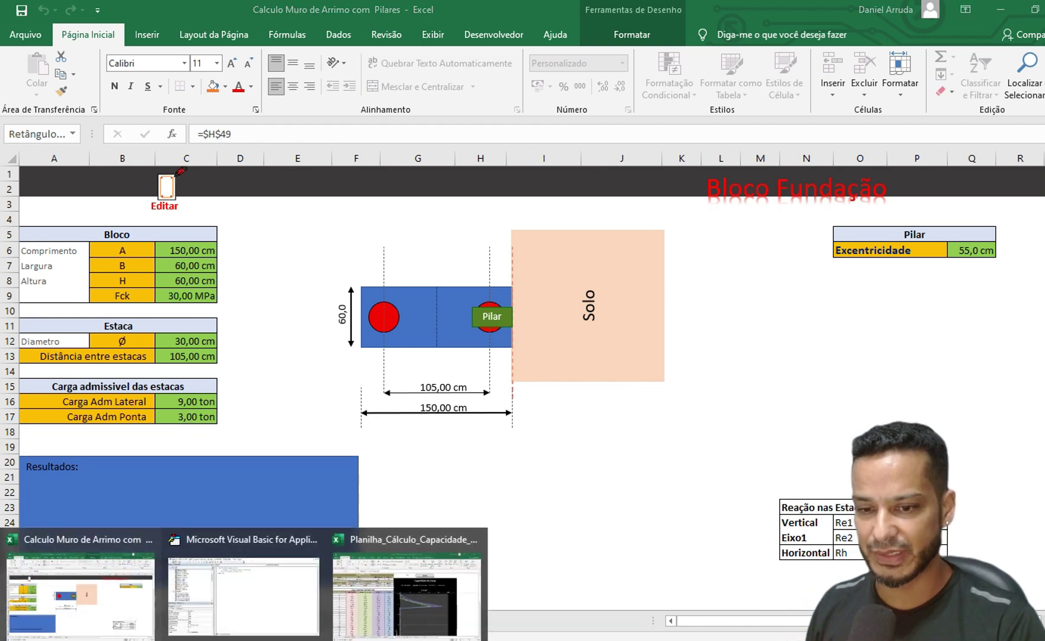
# - Switch to the Planilha_Cálculo_Capacidade_Carga_Estacas SP01 workbook and set the 1 m layer's composition to Argila siltoarenosa on the Dados de Entrada sheet
pyautogui.click(351, 605)
pyautogui.click(121, 622)
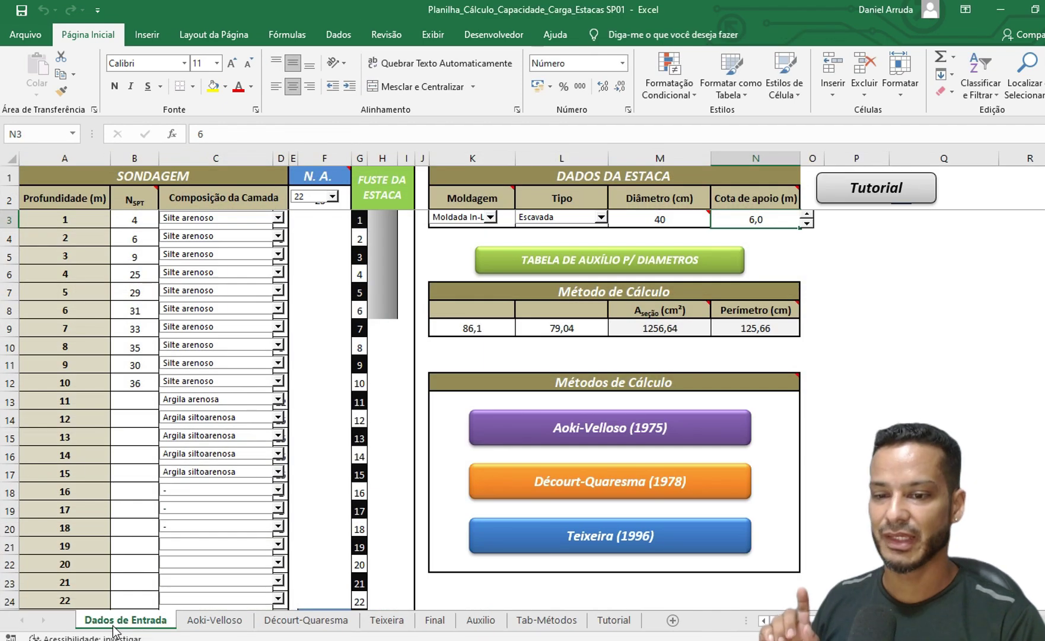
pyautogui.click(137, 217)
pyautogui.moveTo(137, 217); pyautogui.dragTo(141, 375)
pyautogui.click(233, 226)
pyautogui.click(201, 297)
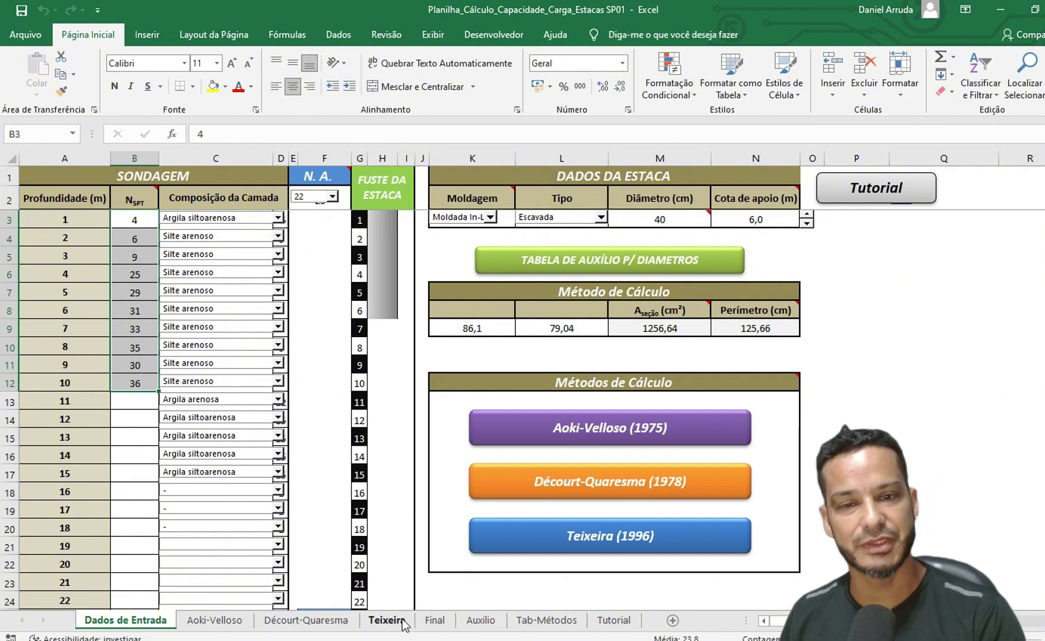
# - Examine the admissible loads down to 6 m on the Final sheet and the Aoki-Velloso and Décourt-Quaresma method results
pyautogui.click(435, 621)
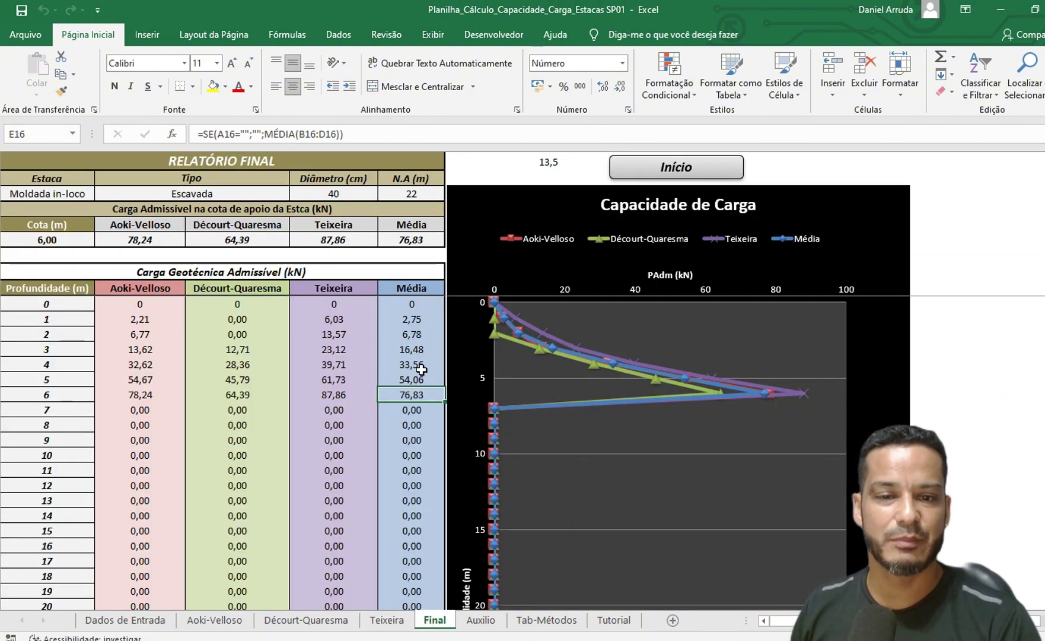
pyautogui.moveTo(412, 304); pyautogui.dragTo(409, 395)
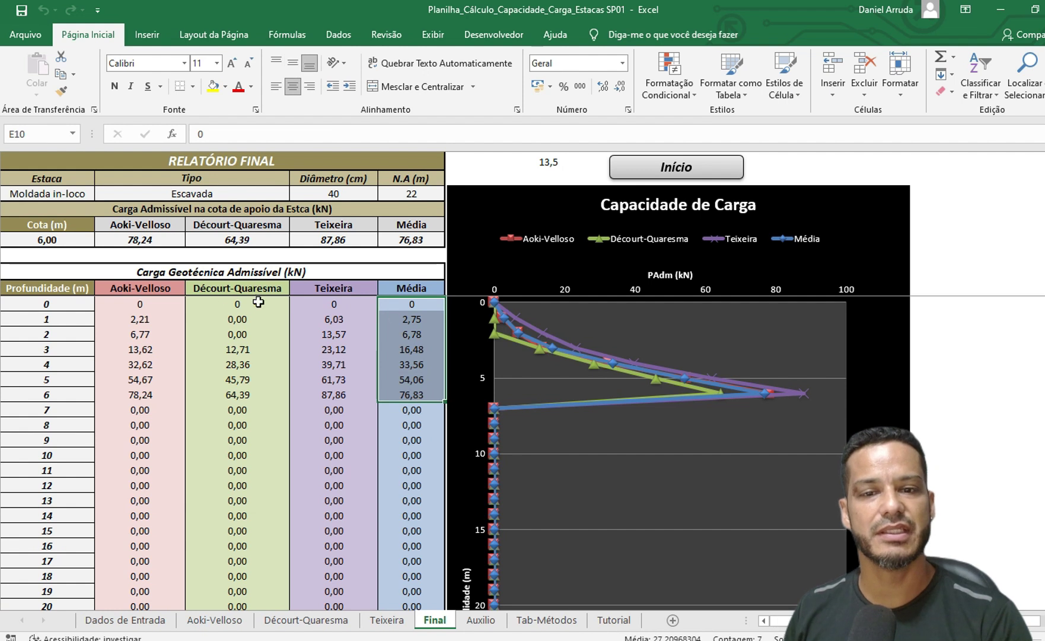
pyautogui.click(168, 318)
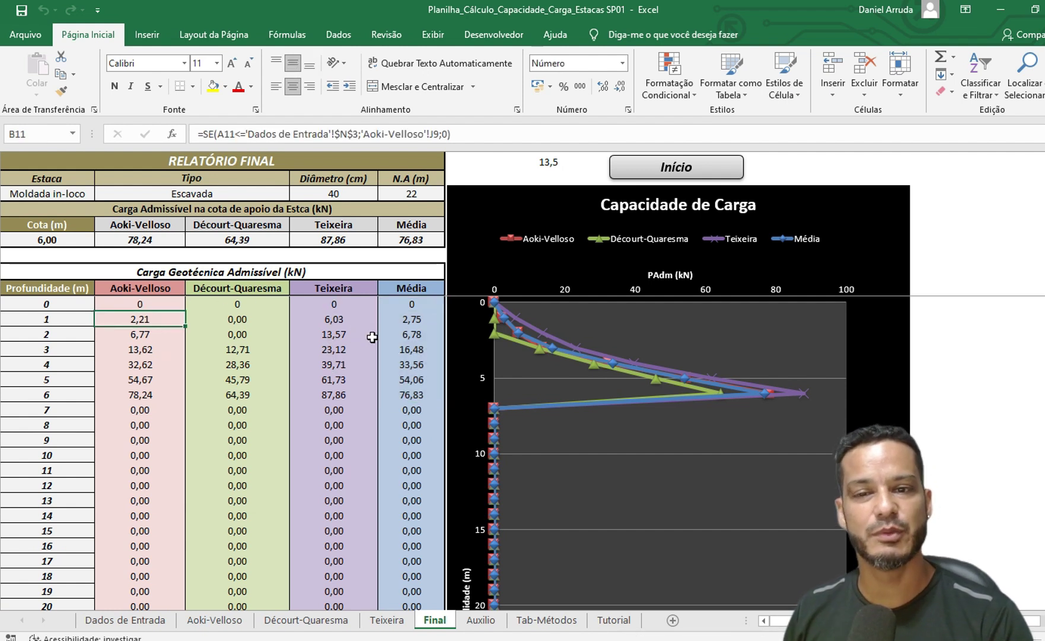
pyautogui.click(385, 621)
pyautogui.click(305, 621)
pyautogui.click(220, 622)
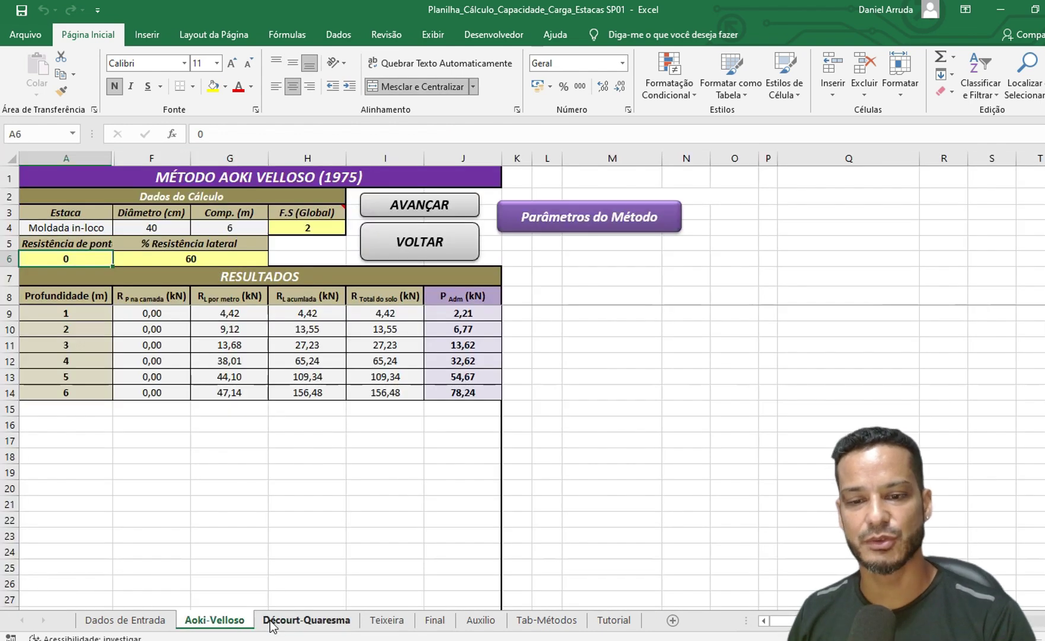
pyautogui.click(271, 622)
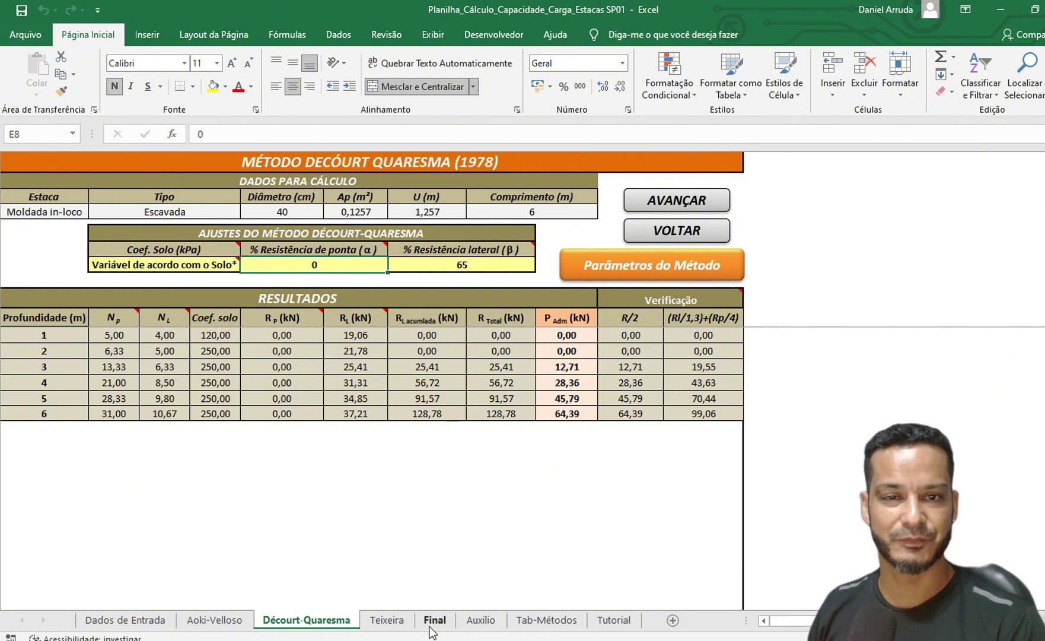
# - Check the Teixeira method's tip and lateral resistance percentages and read the average admissible load at 6 m on the Final sheet
pyautogui.click(433, 620)
pyautogui.moveTo(405, 308); pyautogui.dragTo(406, 392)
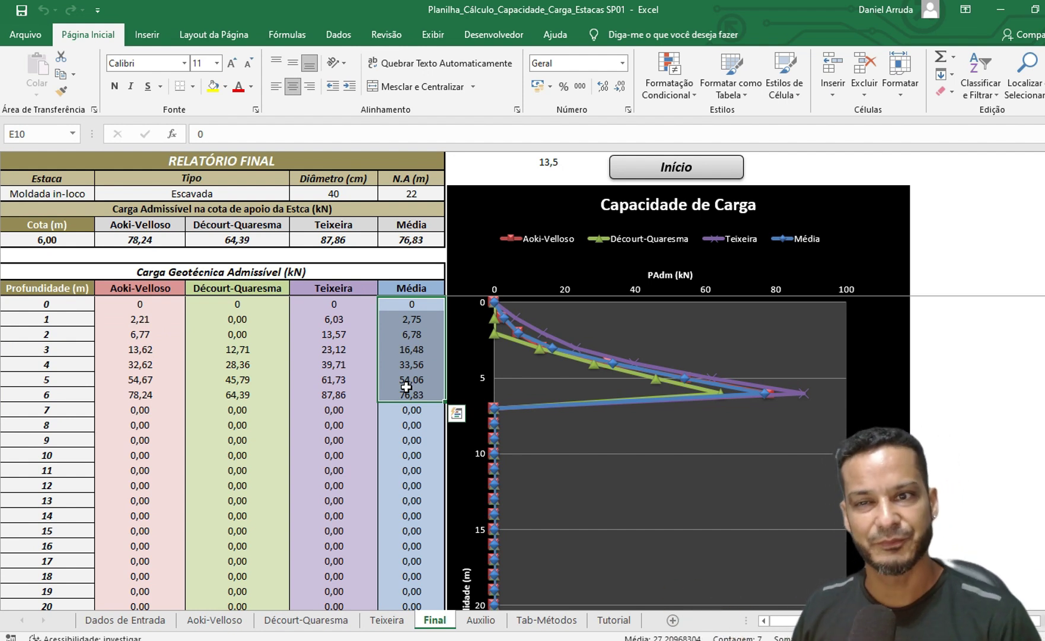
pyautogui.click(387, 619)
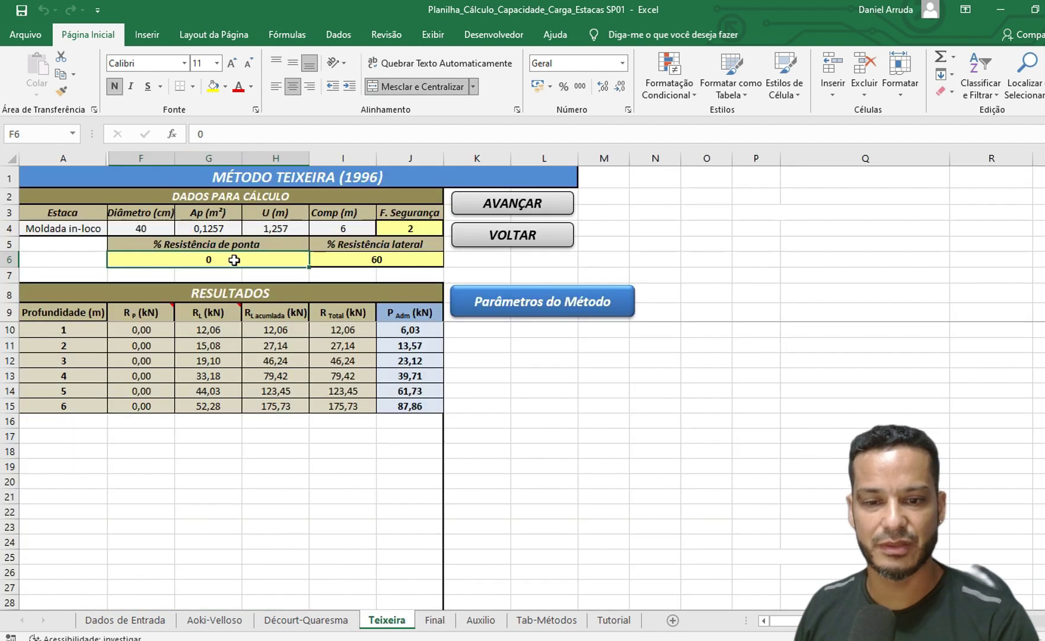
pyautogui.click(359, 257)
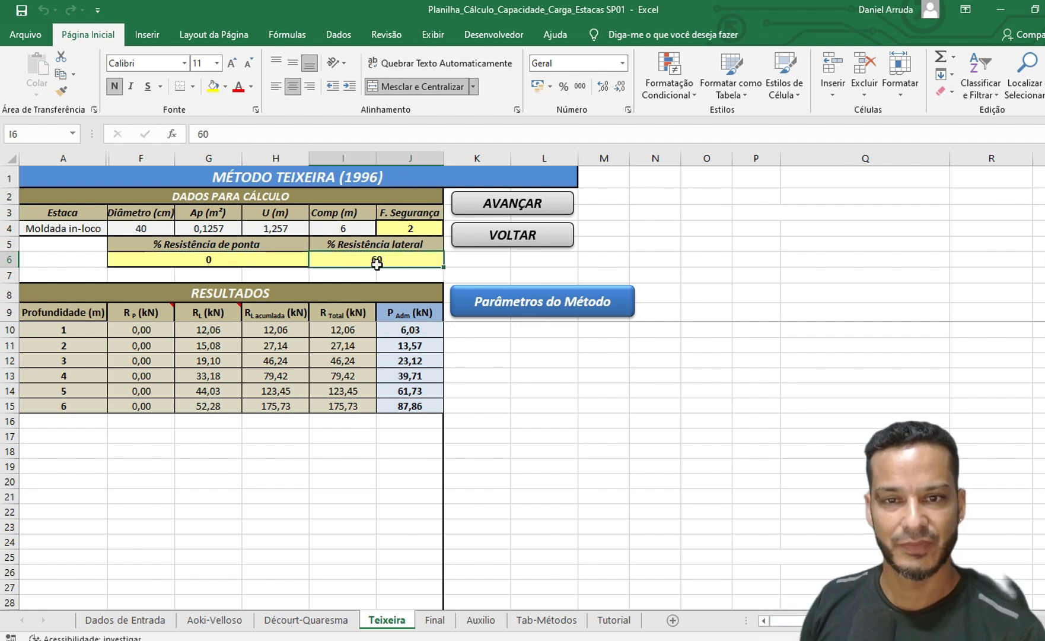
pyautogui.click(426, 620)
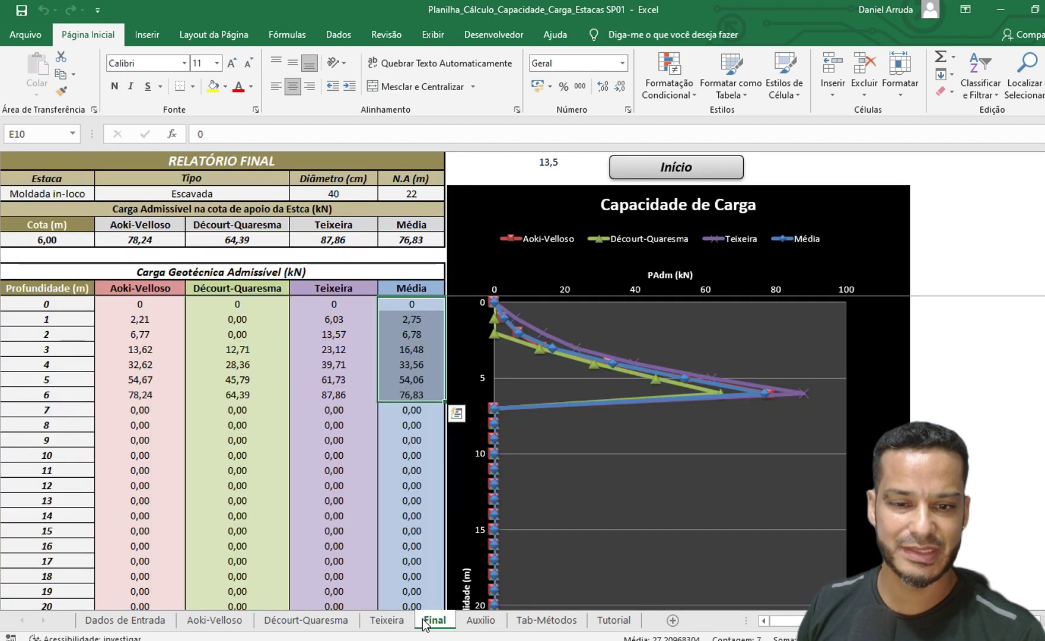
pyautogui.click(405, 392)
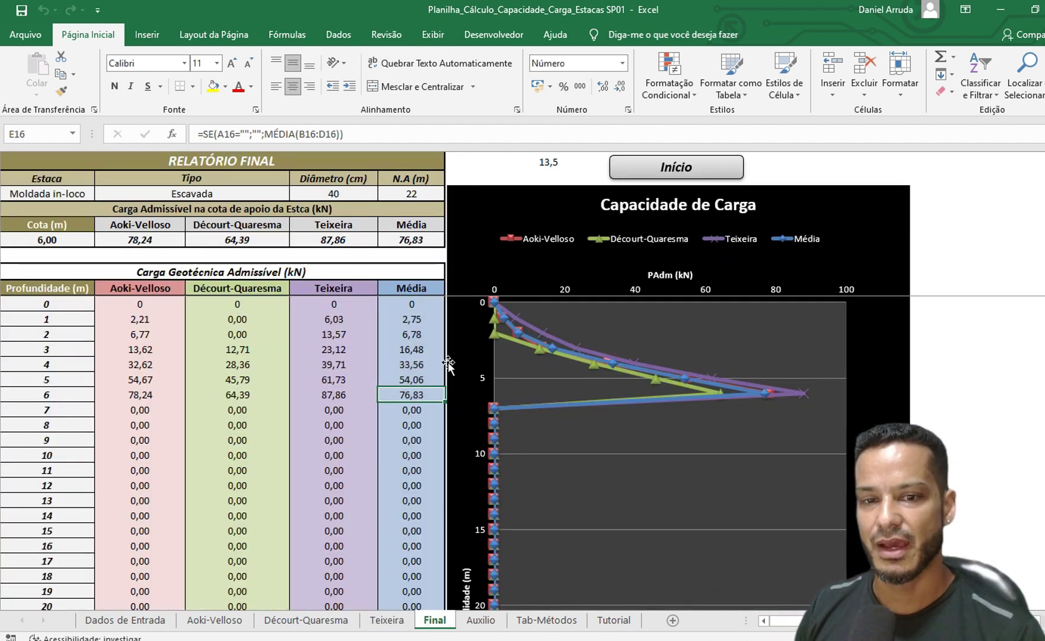
# - Switch back to the retaining wall workbook and set the piles' lateral admissible load to 7,6 ton on the Bloco sheet
pyautogui.hotkey('alt', 'Tab')
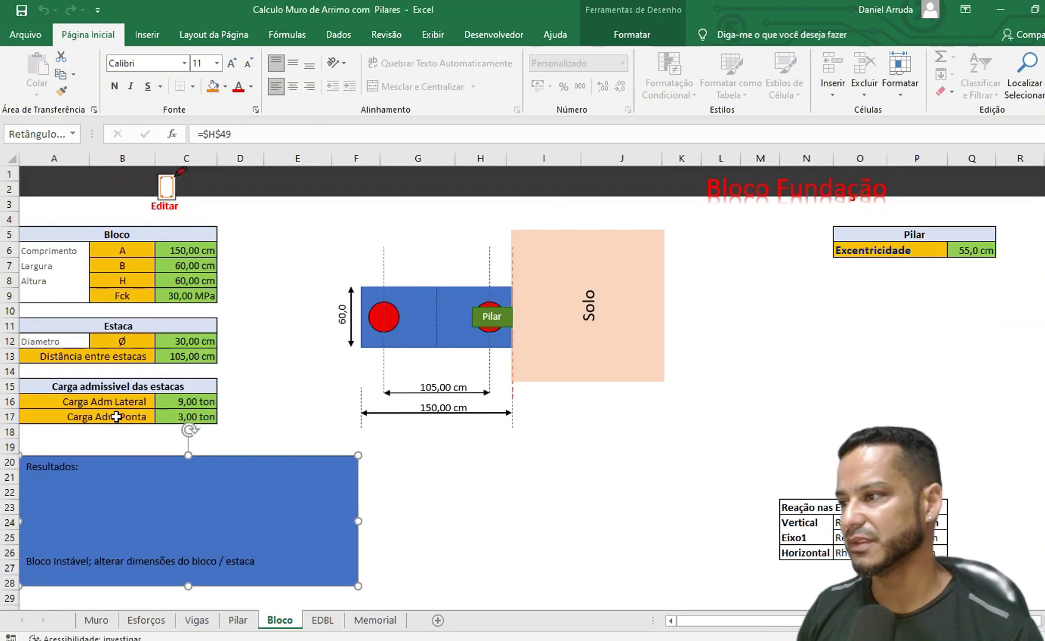
pyautogui.click(194, 399)
pyautogui.write('7,6')
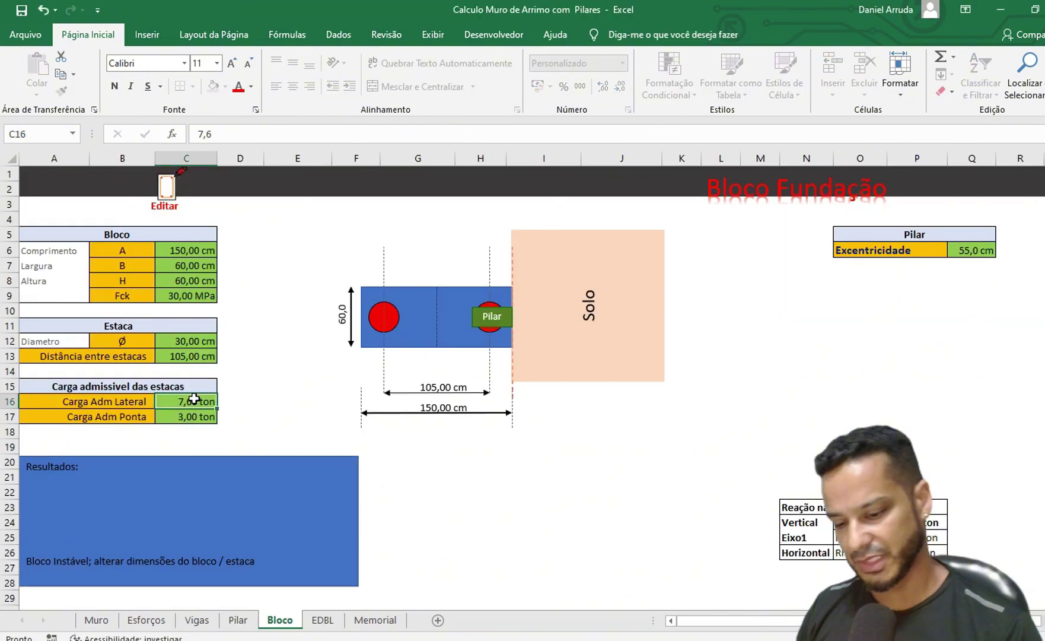
pyautogui.press('Return')
pyautogui.click(124, 537)
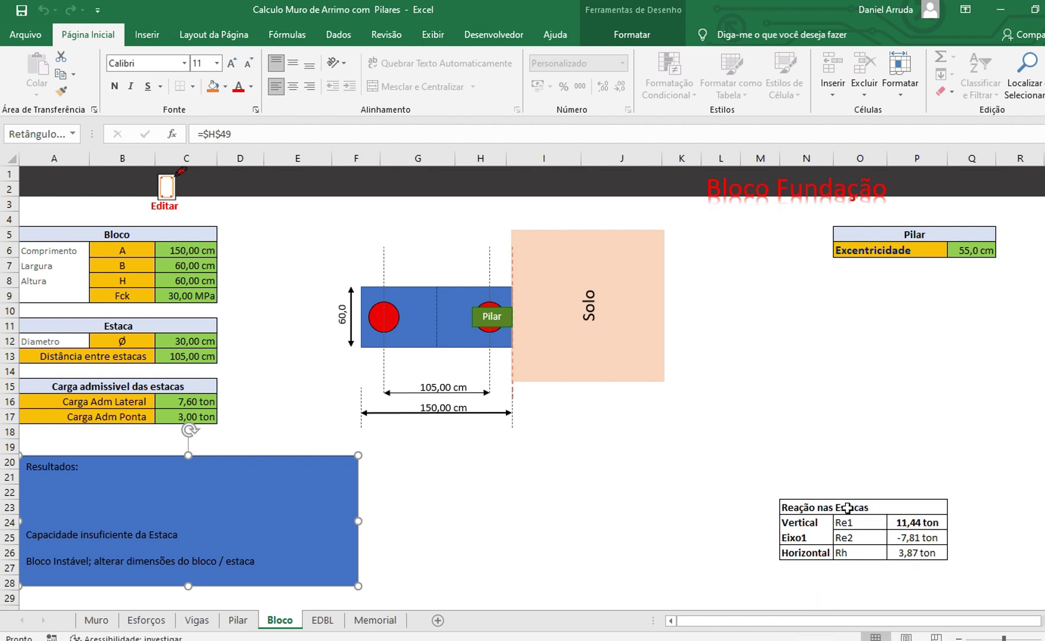
# - Merge and center the "Reação nas Estacas" heading across its three-column table and check the Re1 and Re2 reactions
pyautogui.moveTo(818, 506); pyautogui.dragTo(914, 508)
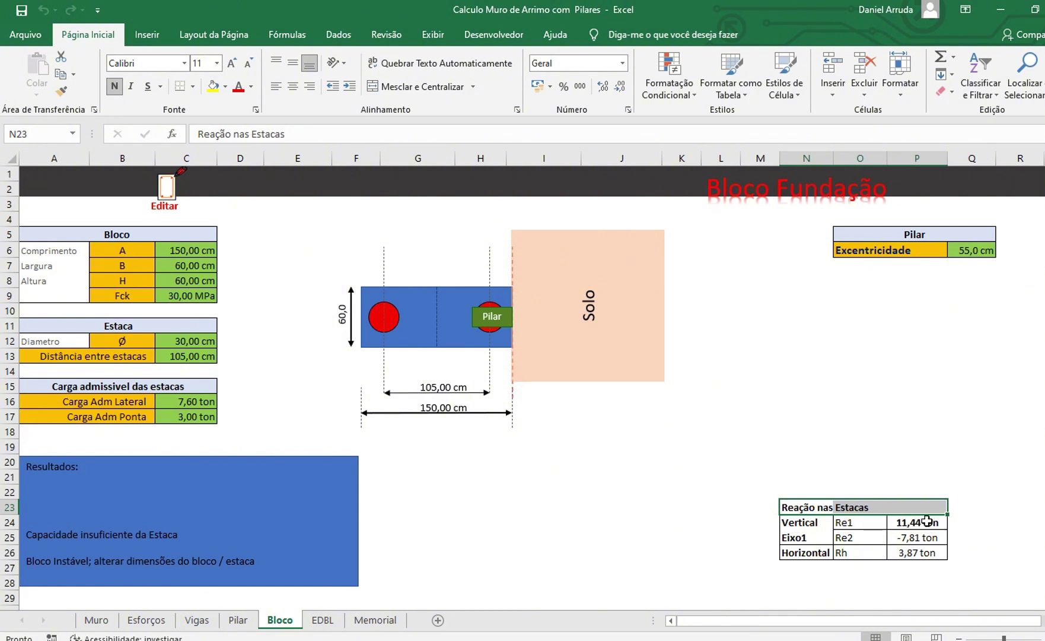
pyautogui.click(413, 87)
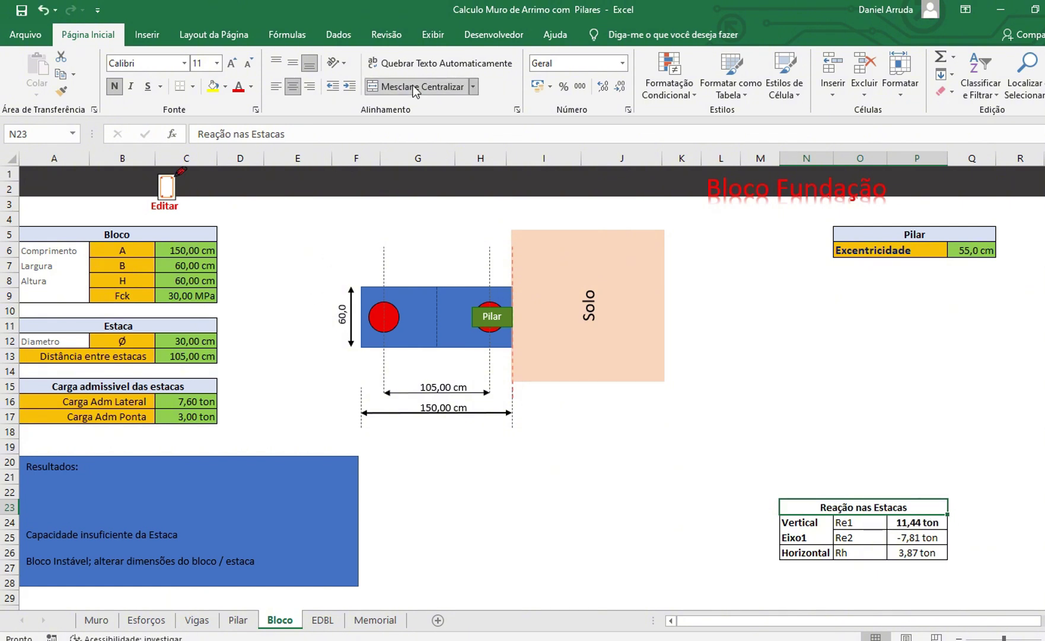
pyautogui.click(865, 543)
pyautogui.click(898, 541)
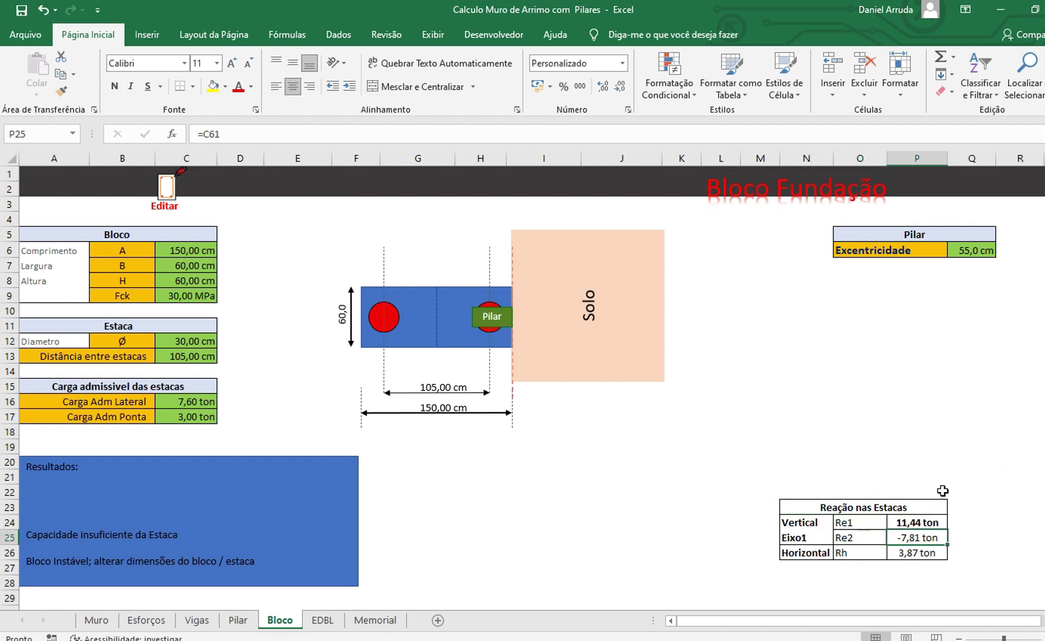
pyautogui.press('Up')
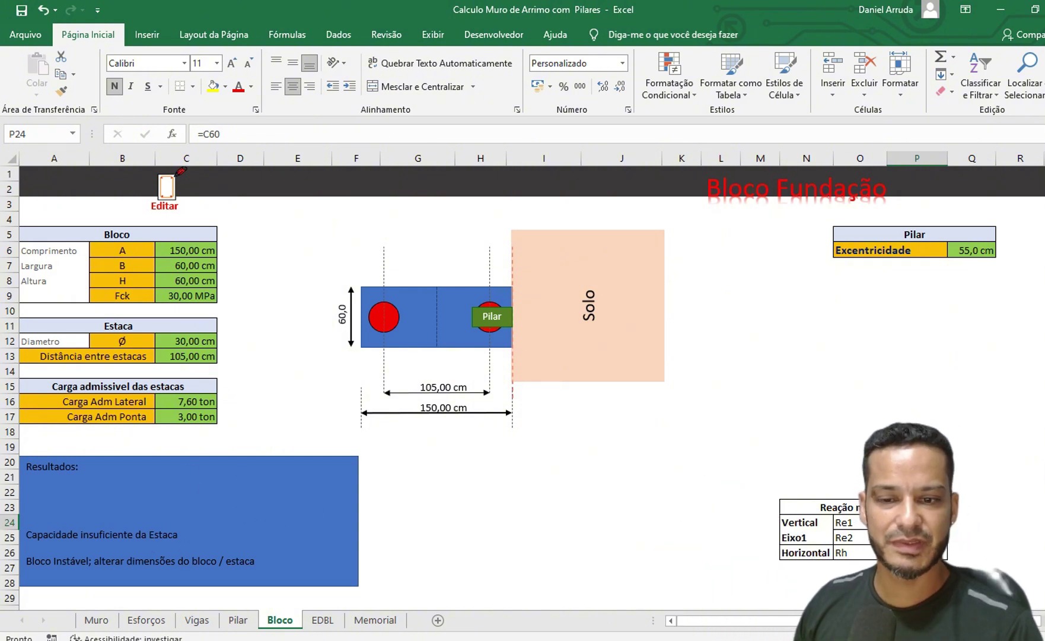
# - Set the pile's Cota de apoio to 8 m in the pile capacity workbook and read the average admissible load at that depth
pyautogui.click(407, 585)
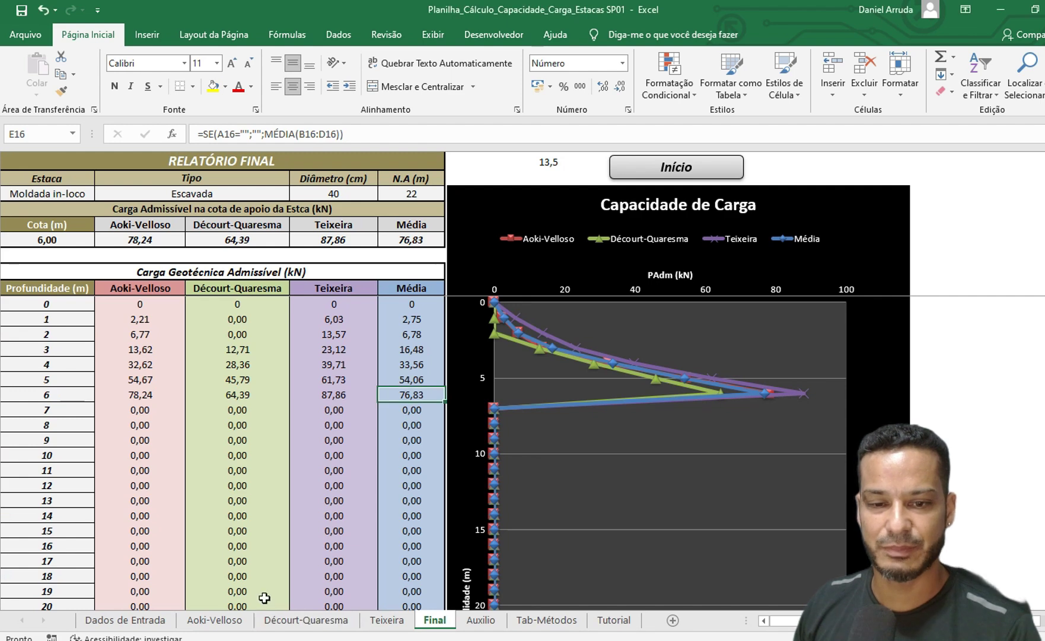
pyautogui.click(125, 619)
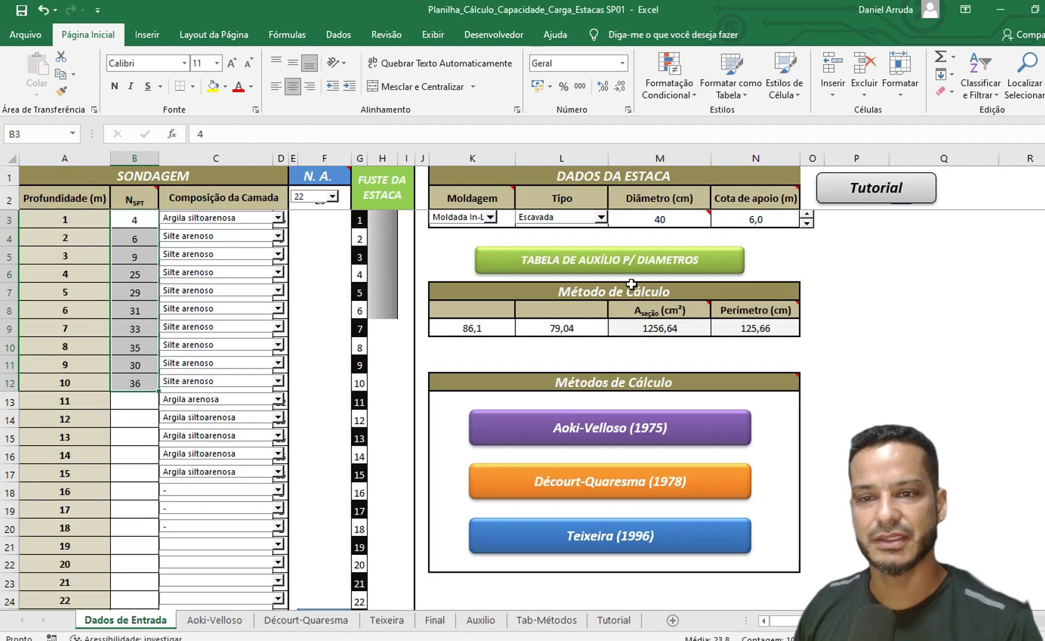
pyautogui.click(806, 216)
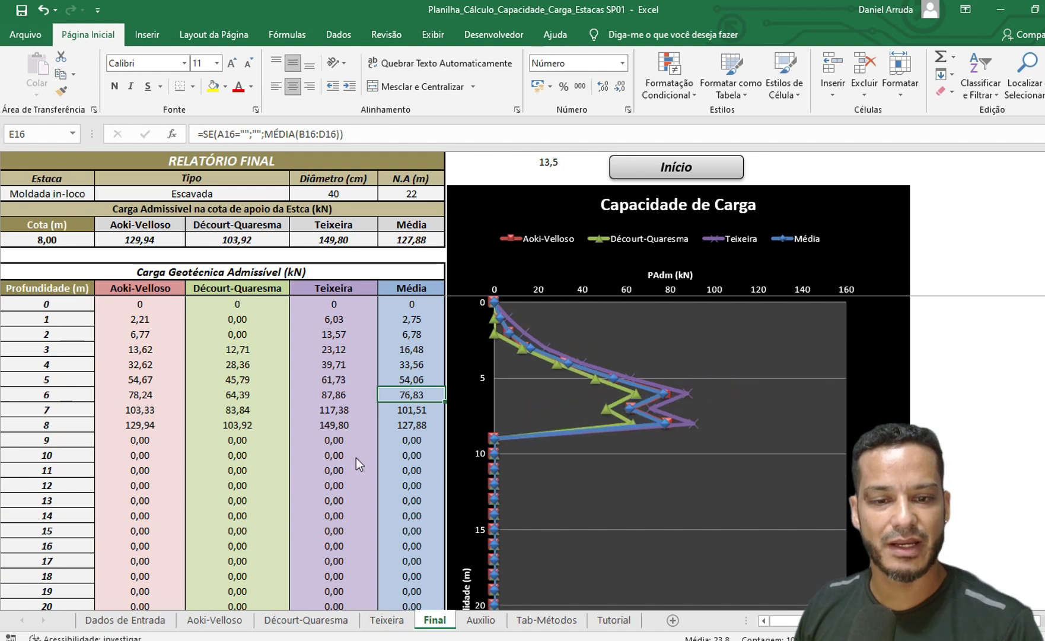
pyautogui.click(402, 422)
pyautogui.click(334, 424)
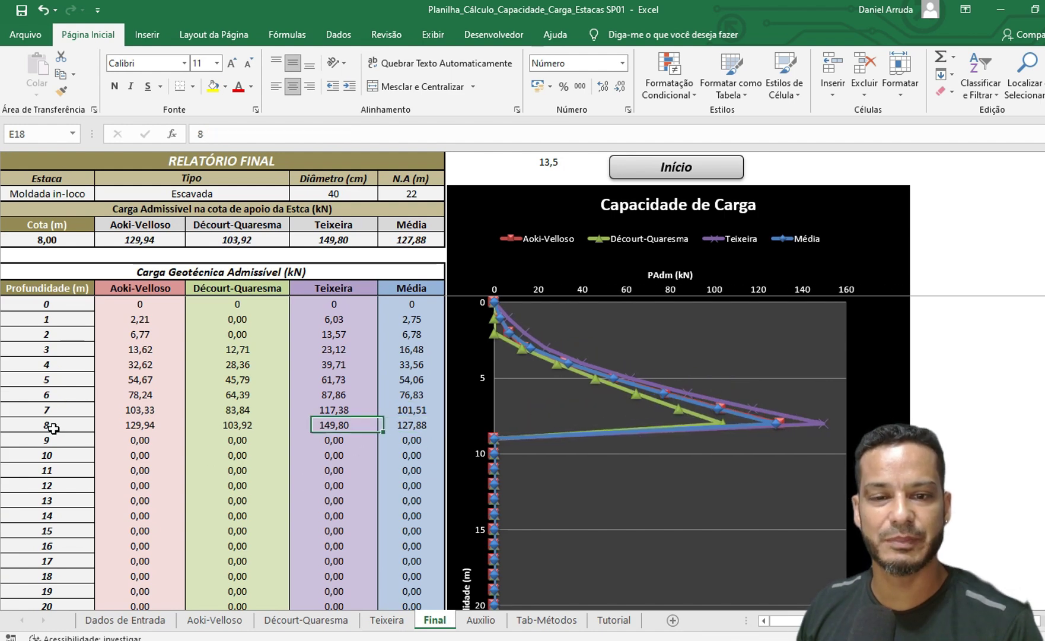
pyautogui.click(405, 425)
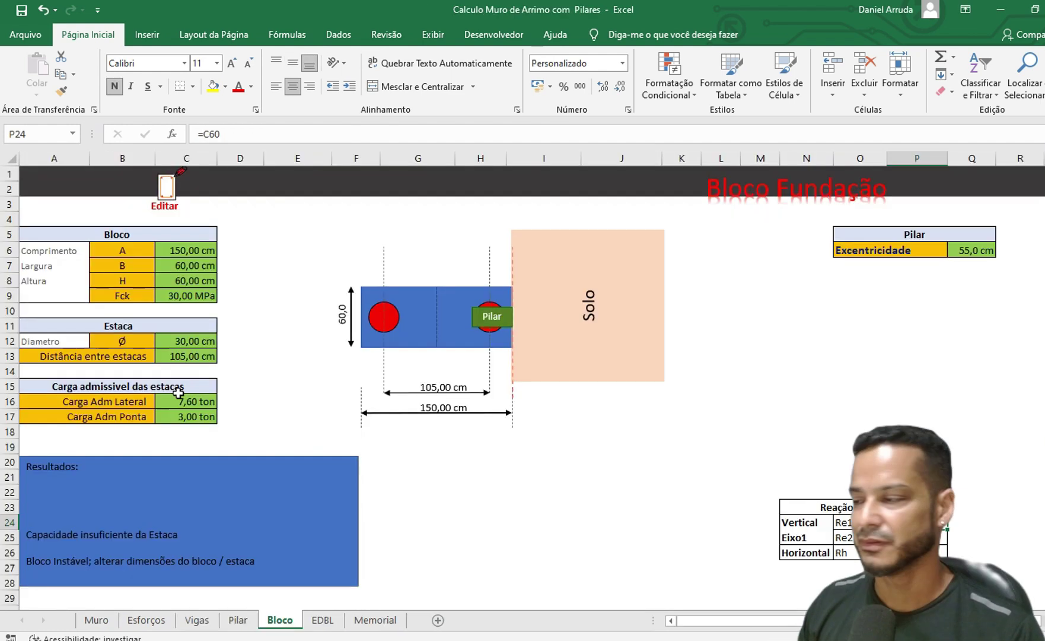
# - Set the pile diameter to 40 cm on the Bloco sheet of the retaining wall workbook
pyautogui.click(167, 338)
pyautogui.write('40')
pyautogui.press('Return')
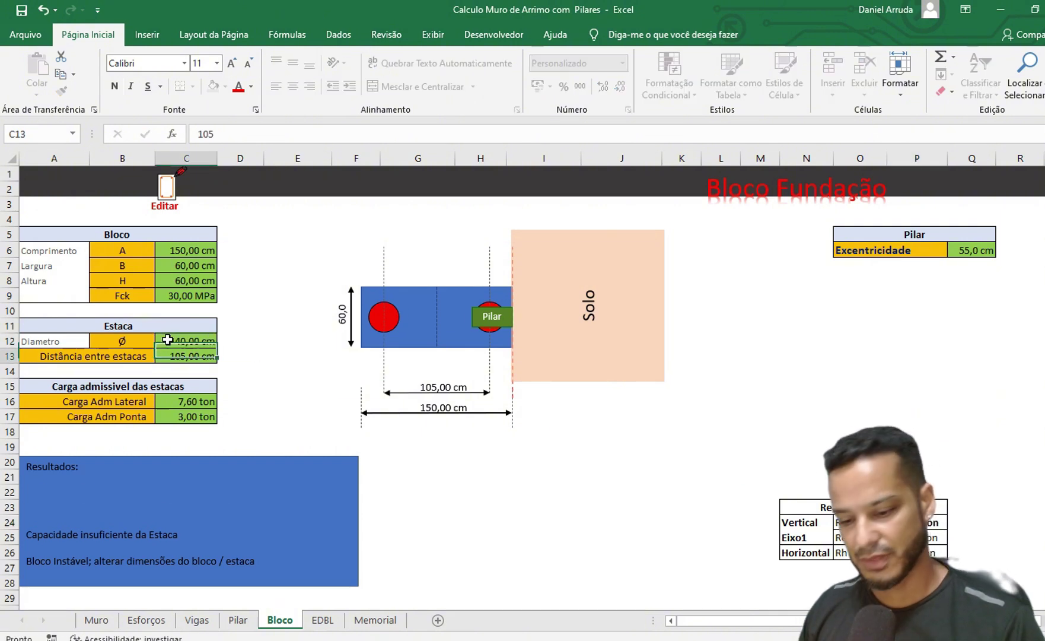
# - Set the piles' lateral admissible load to 12,7 ton on the Bloco sheet
pyautogui.click(199, 401)
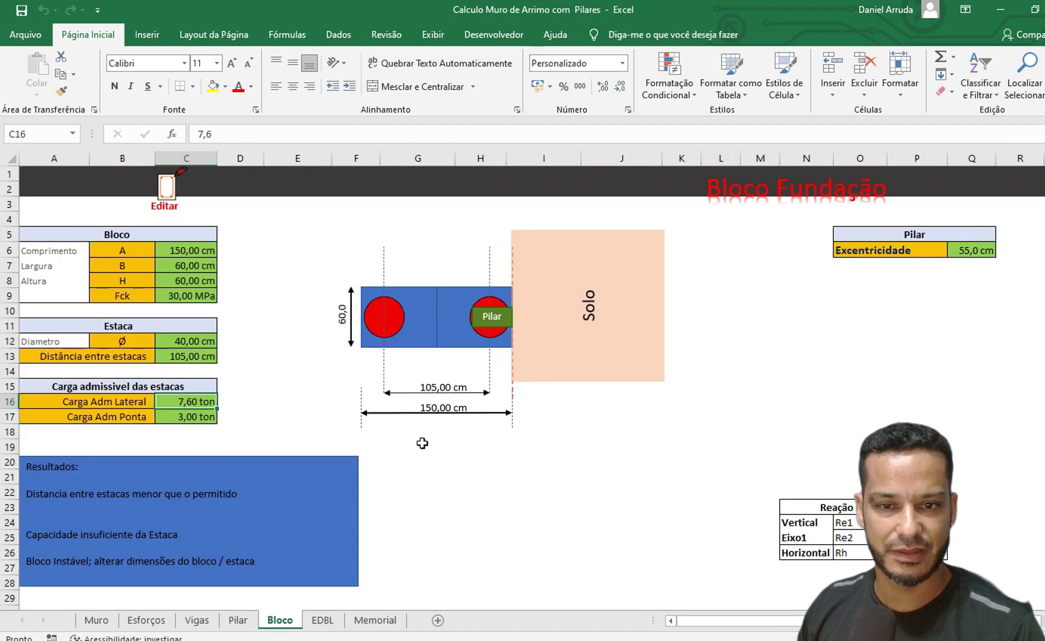
pyautogui.write('12,7')
pyautogui.press('Return')
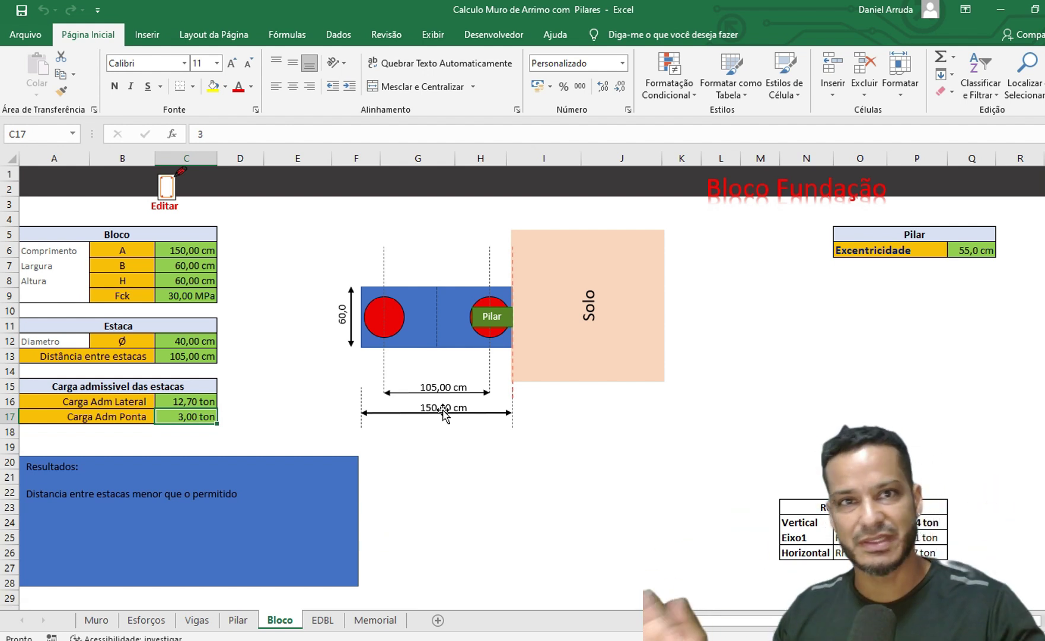
# - Set the pile diameter to 30 cm on the Bloco sheet
pyautogui.click(177, 358)
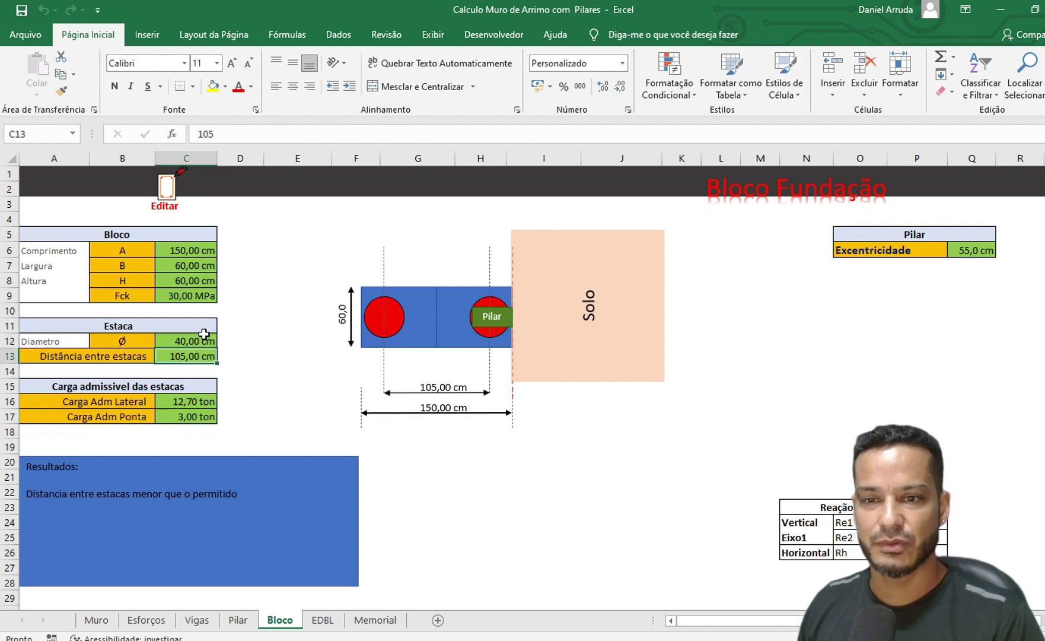
pyautogui.click(195, 339)
pyautogui.write('30')
pyautogui.press('Return')
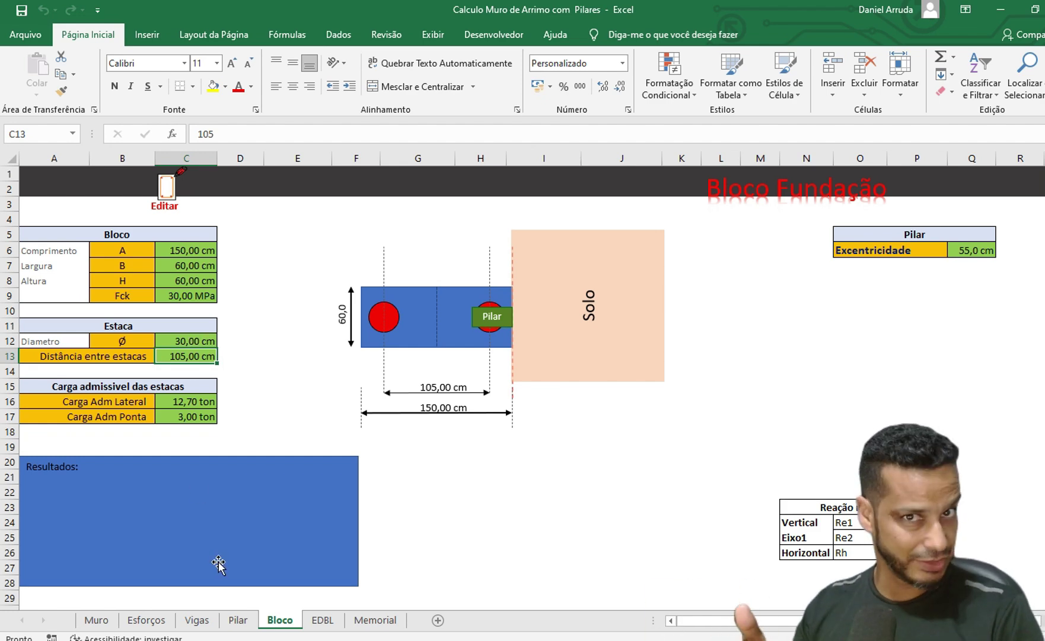
# - Set the pile diameter to 30 cm in the pile capacity workbook and read the average admissible load at 8 m on the Final sheet
pyautogui.hotkey('alt', 'Tab')
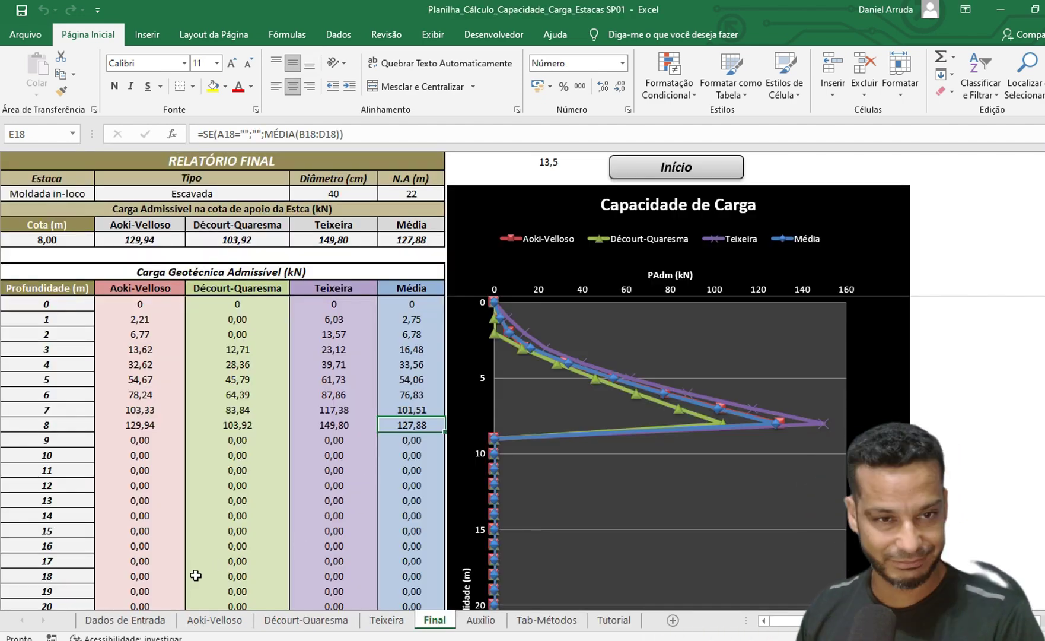
pyautogui.click(157, 621)
pyautogui.click(652, 216)
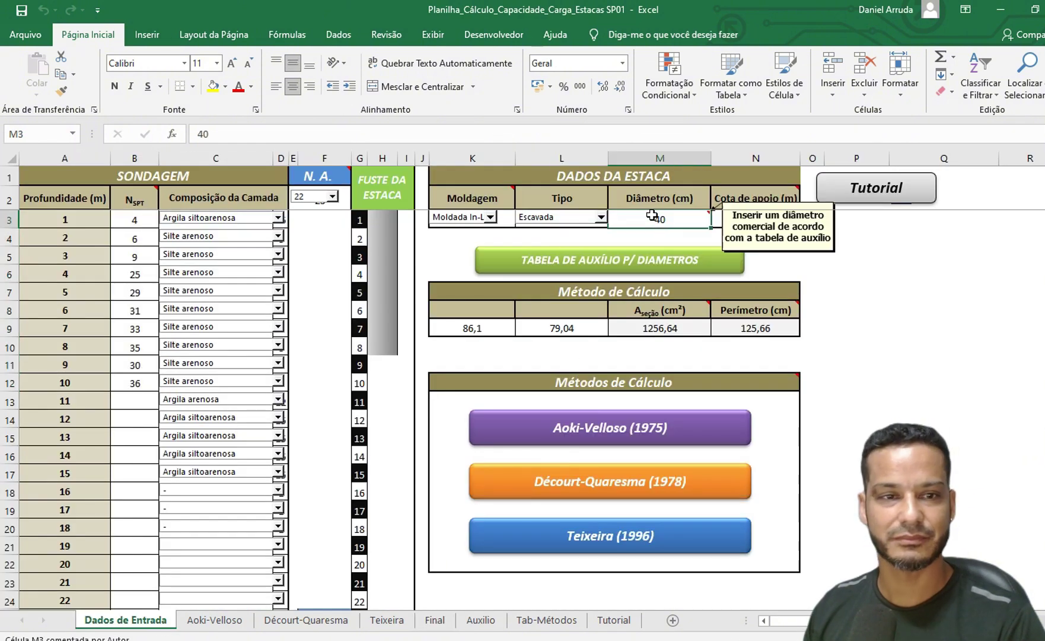
pyautogui.write('30')
pyautogui.press('Return')
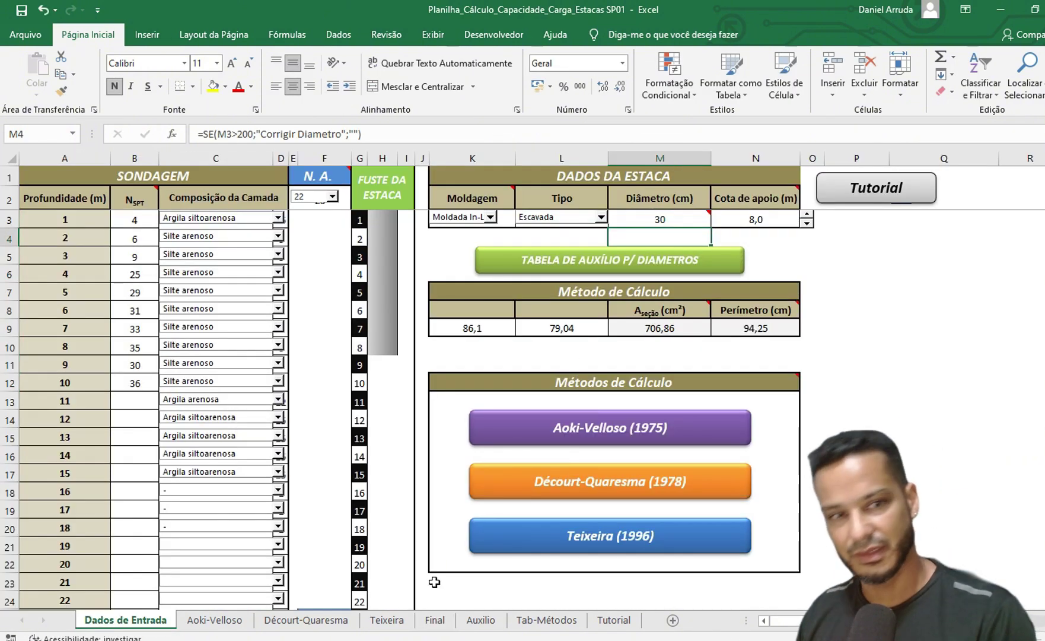
pyautogui.click(435, 620)
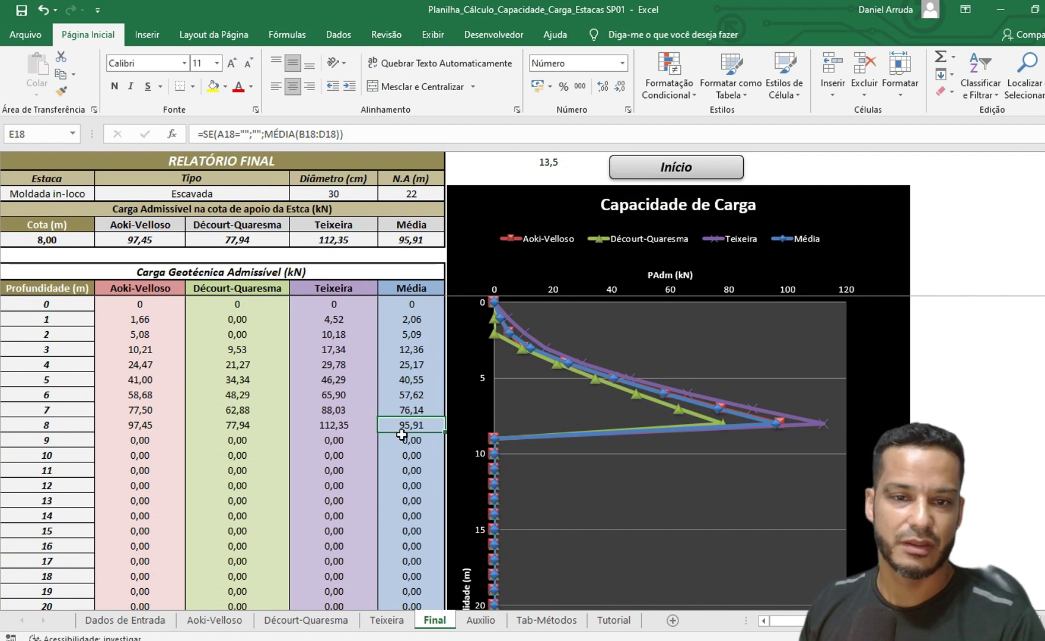
# - Set the piles' lateral admissible load to 9,6 ton on the Bloco sheet of the retaining wall workbook
pyautogui.hotkey('alt', 'Tab')
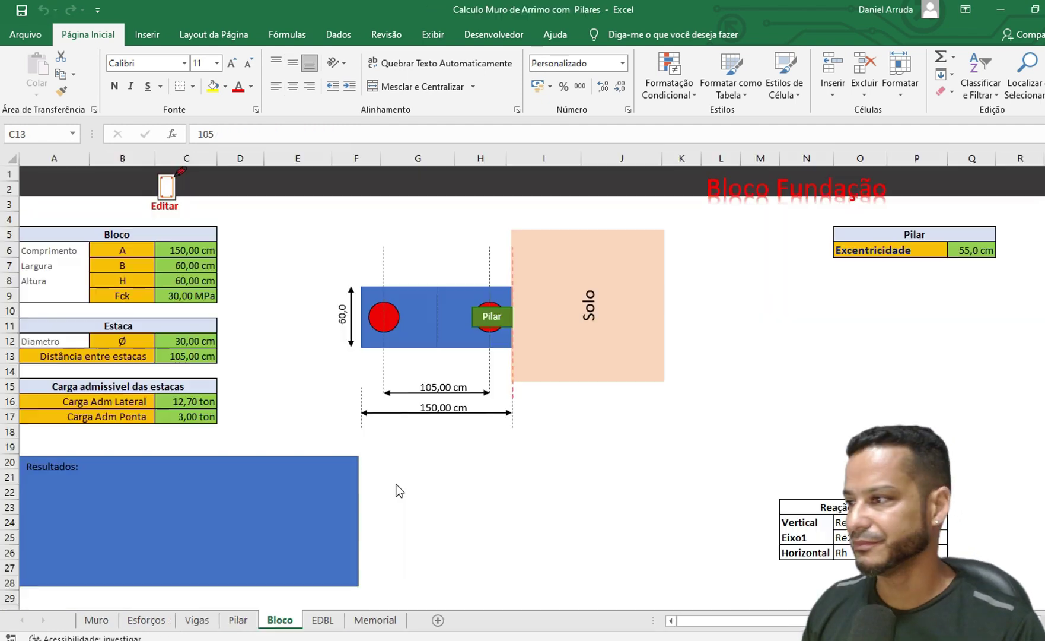
pyautogui.click(194, 399)
pyautogui.write('9,6')
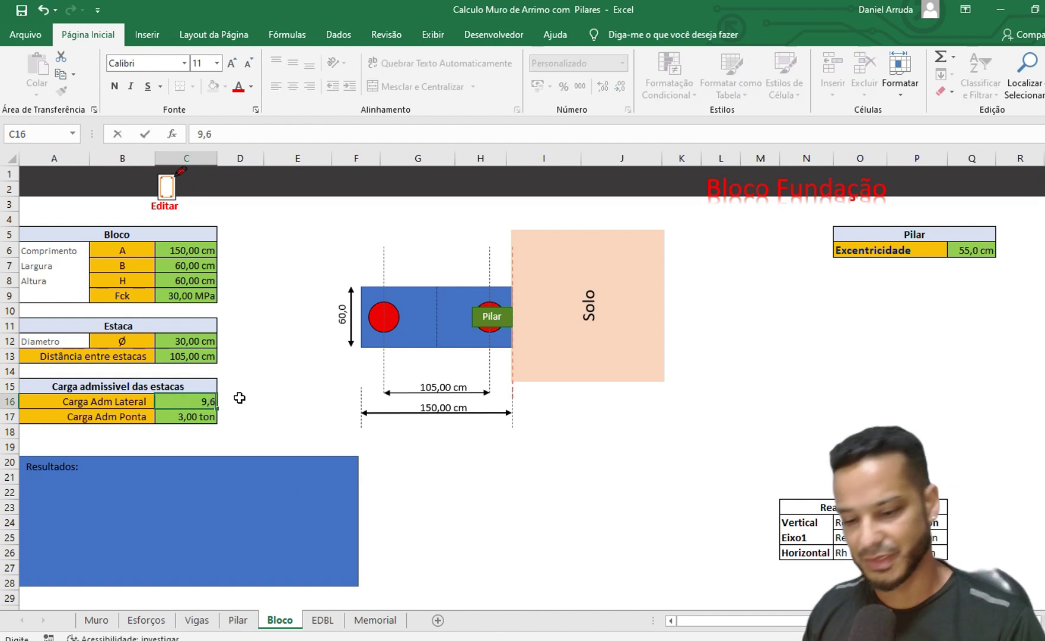
pyautogui.press('Return')
pyautogui.click(155, 533)
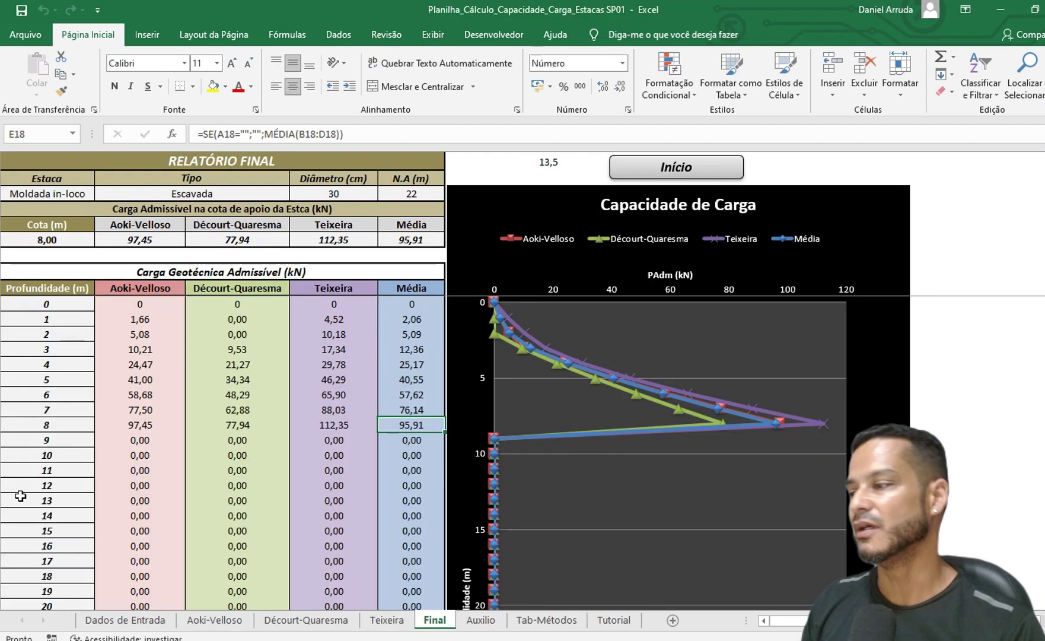
# - Raise the pile's Cota de apoio to 9 m in the pile capacity workbook and read the average admissible load at that depth
pyautogui.click(119, 620)
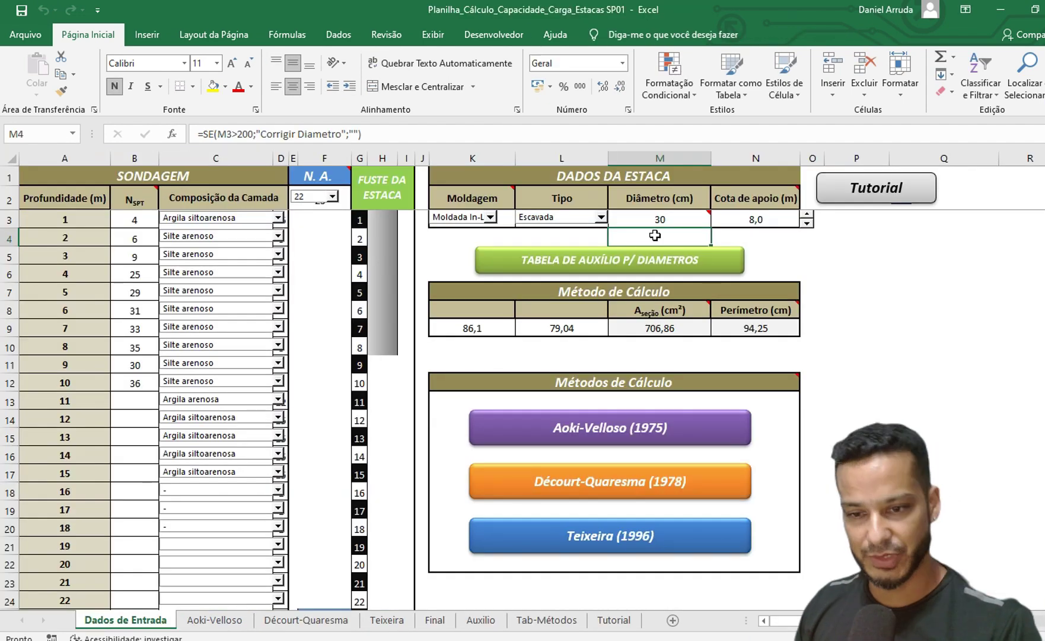
pyautogui.click(806, 215)
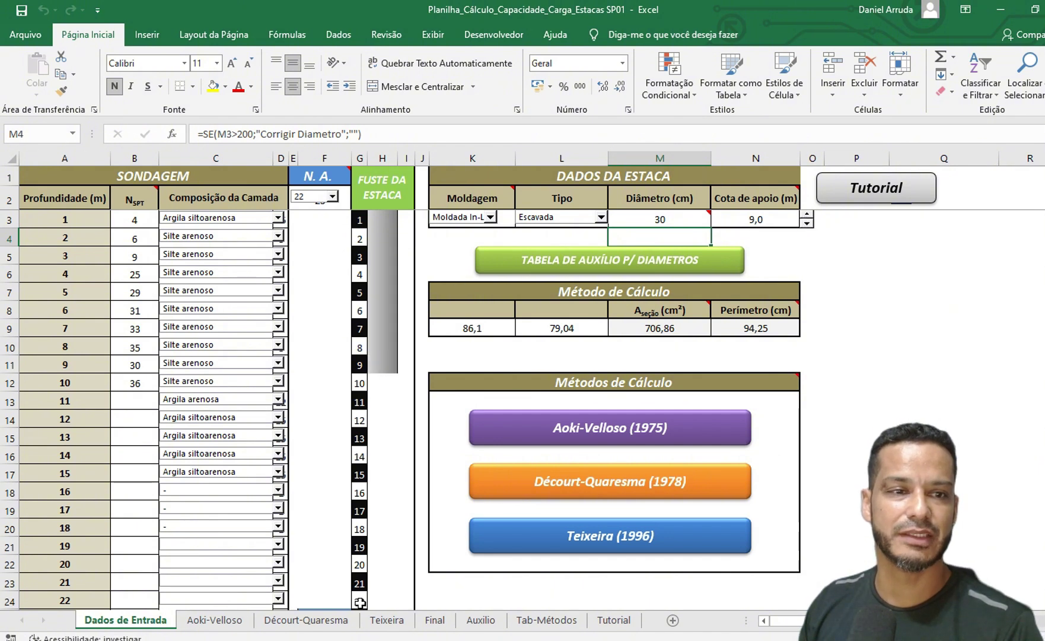
pyautogui.click(435, 620)
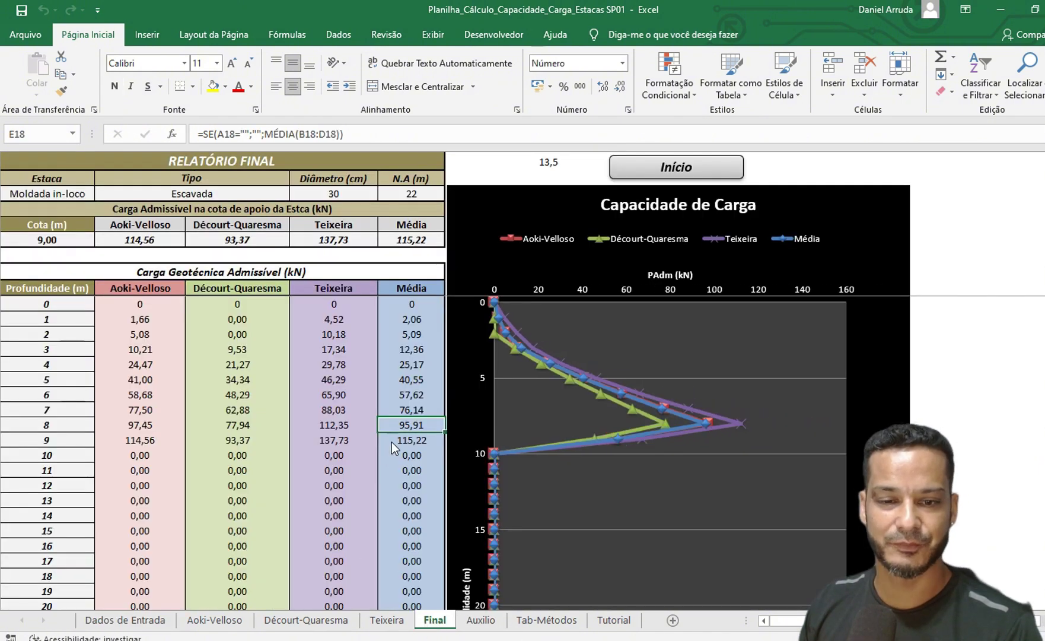
# - Set the piles' lateral admissible load to 11,5 ton on the Bloco sheet and compare the resisting and acting moments on the Memorial sheet
pyautogui.hotkey('alt', 'Tab')
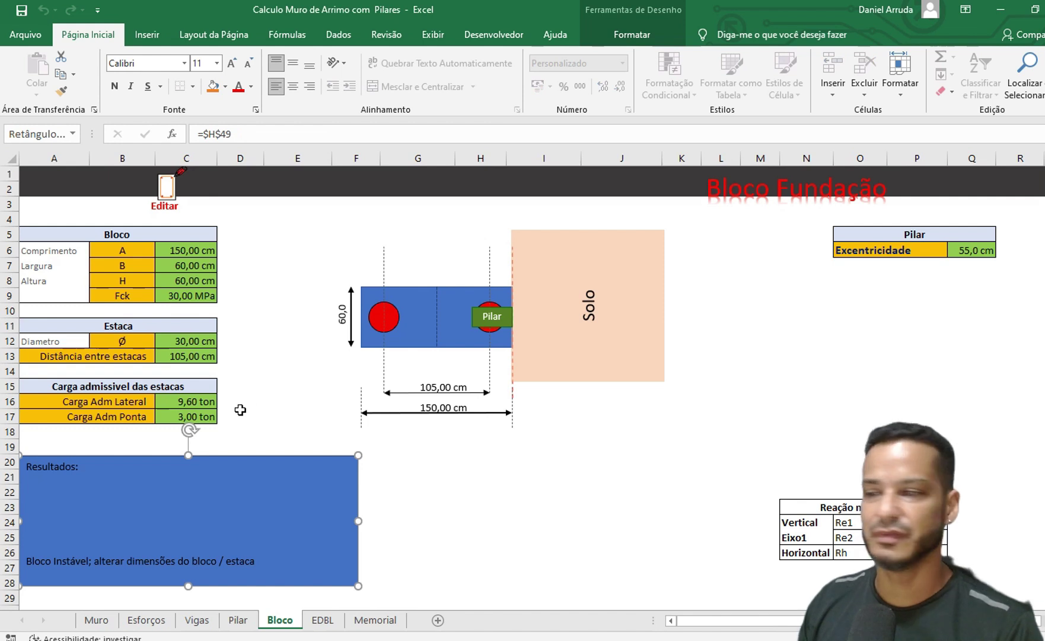
pyautogui.click(187, 403)
pyautogui.write('11,')
pyautogui.press('Return')
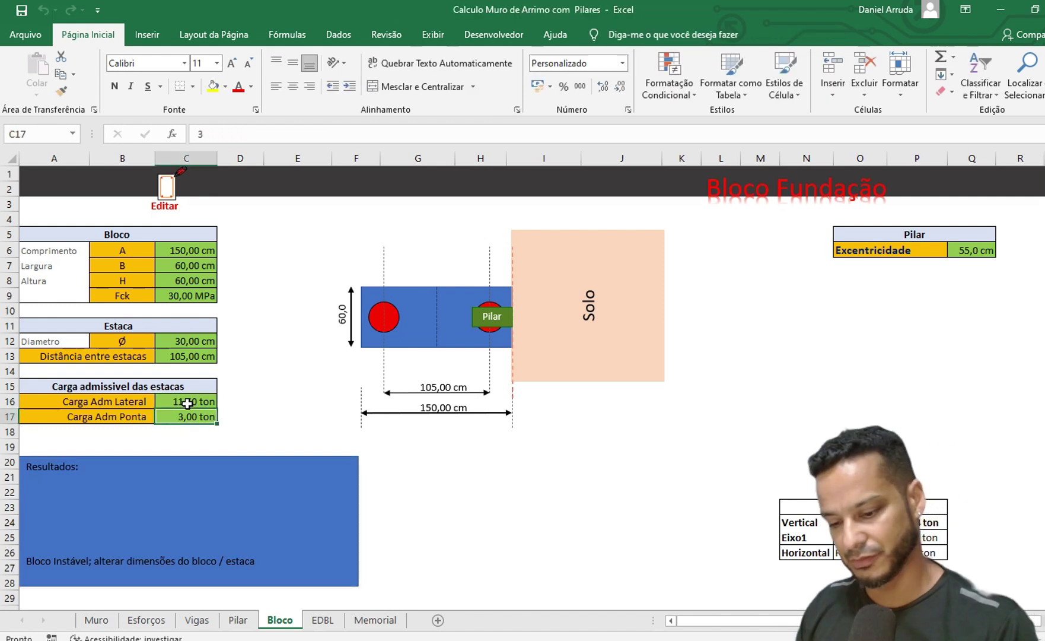
pyautogui.click(188, 403)
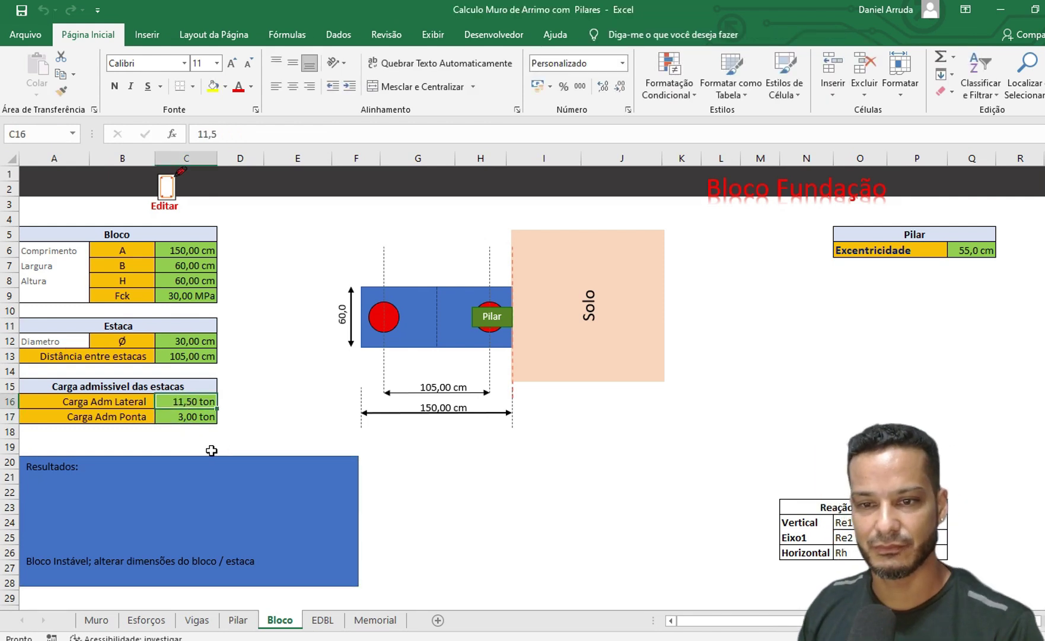
pyautogui.click(363, 622)
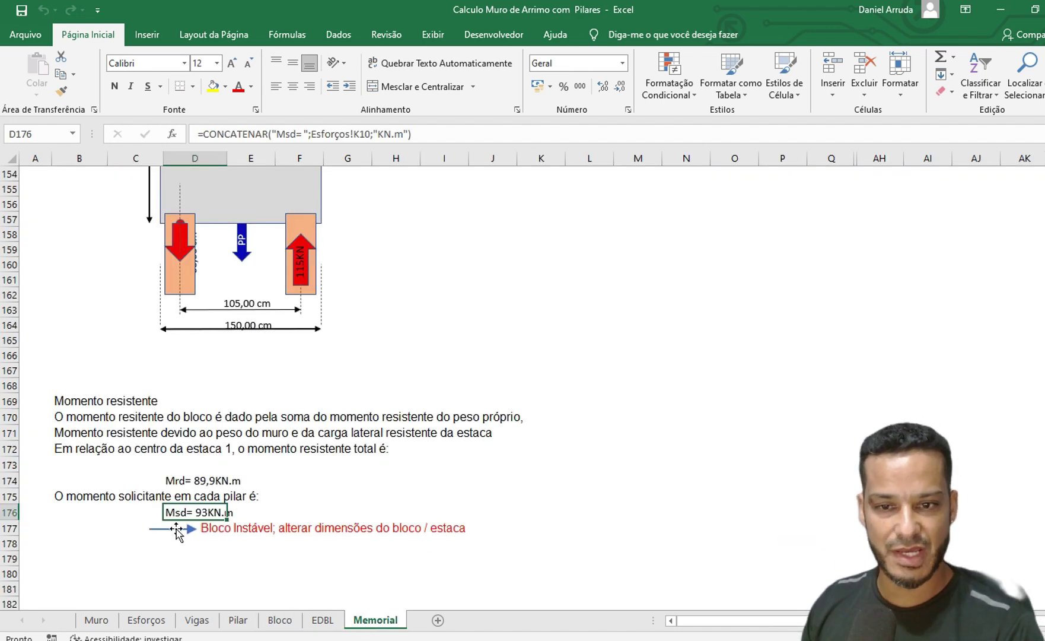
pyautogui.click(198, 482)
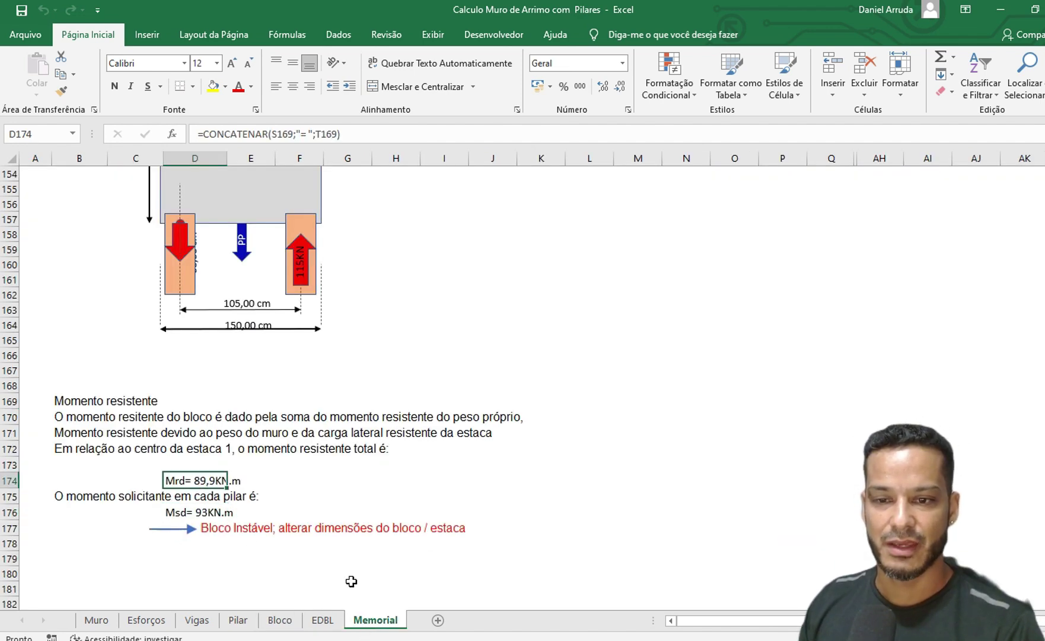
pyautogui.press('Down')
pyautogui.press('Down')
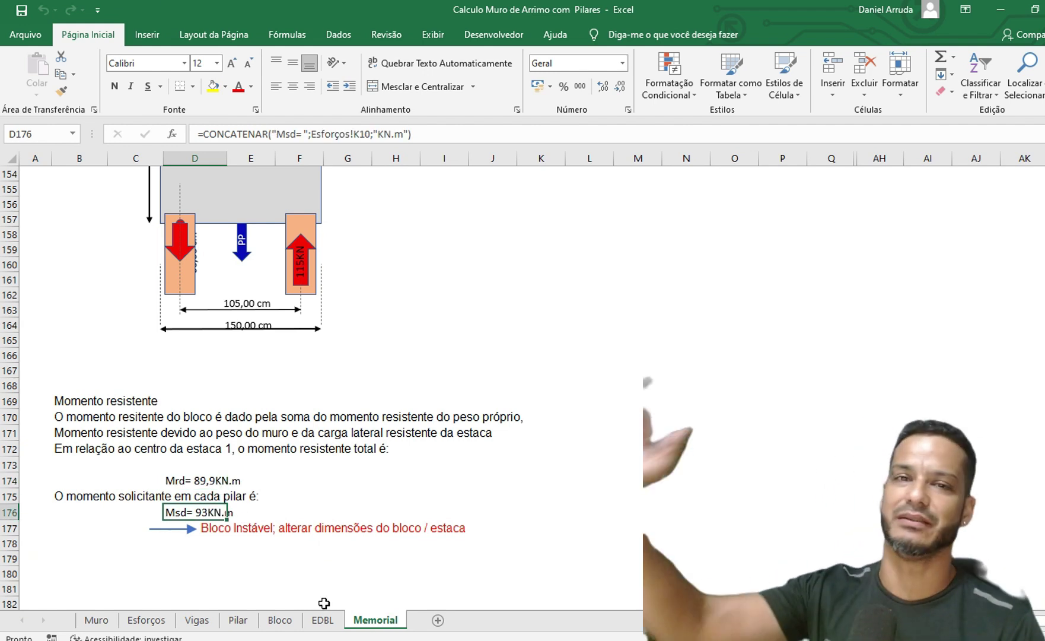
# - Raise the pile's Cota de apoio to 10 m in the pile capacity workbook and read the average admissible load at that depth
pyautogui.hotkey('alt', 'Tab')
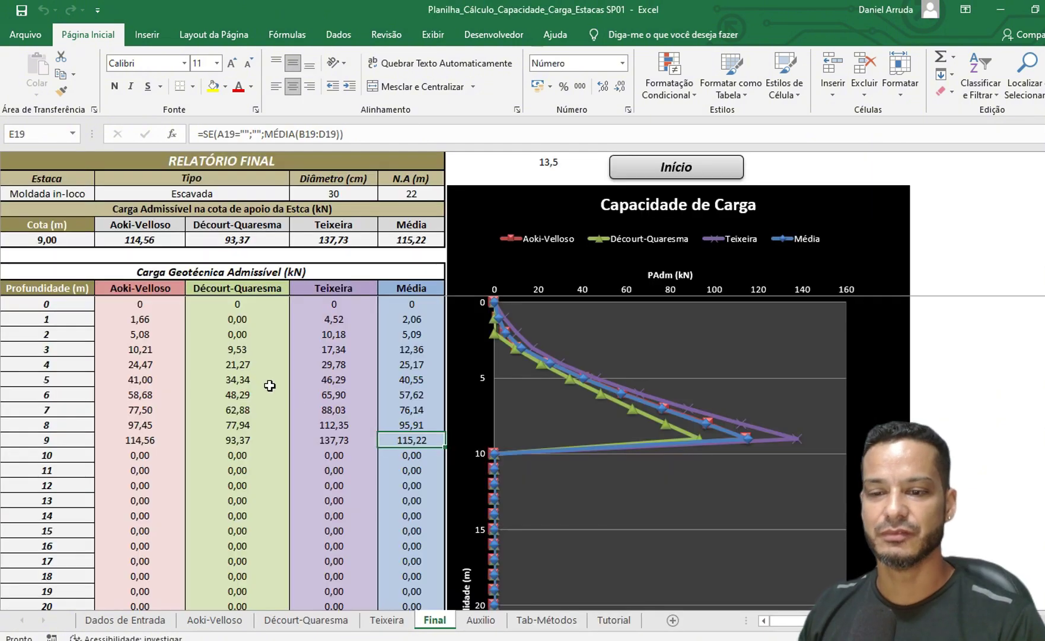
pyautogui.click(107, 620)
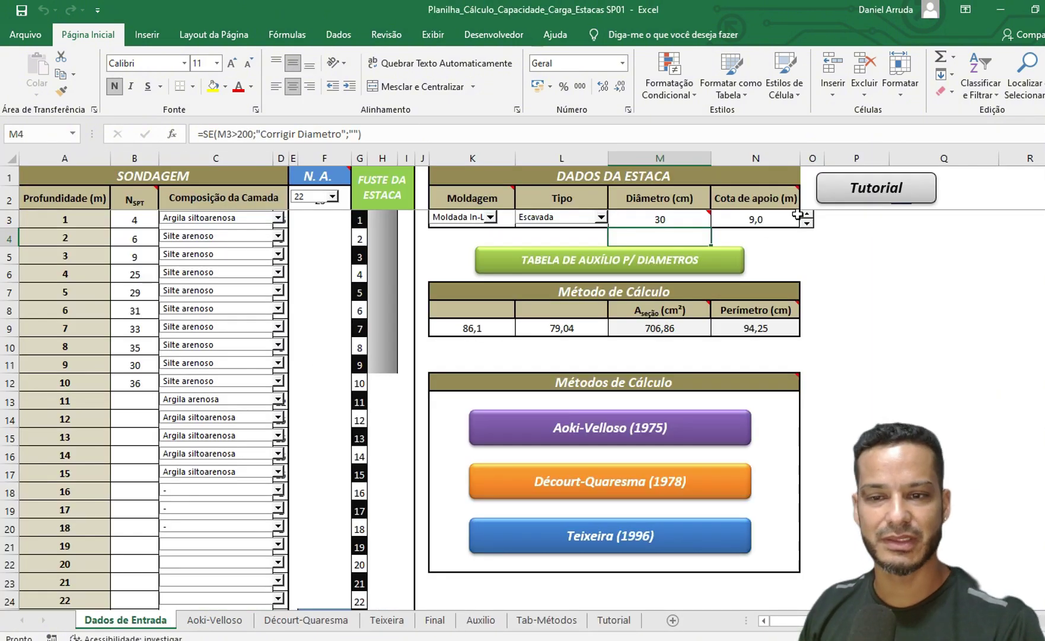
pyautogui.click(436, 621)
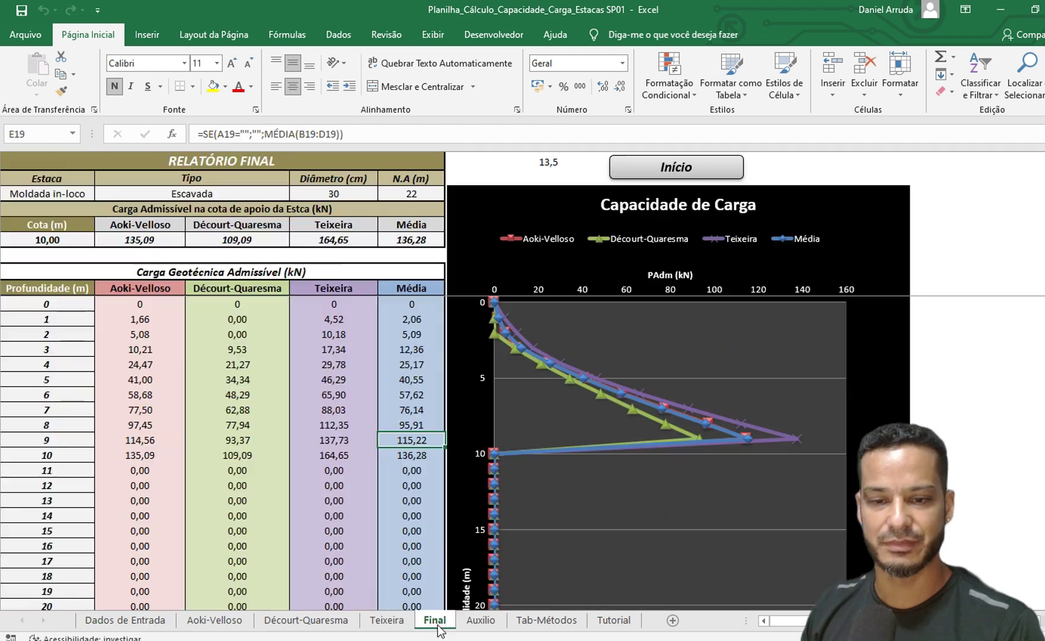
pyautogui.click(414, 455)
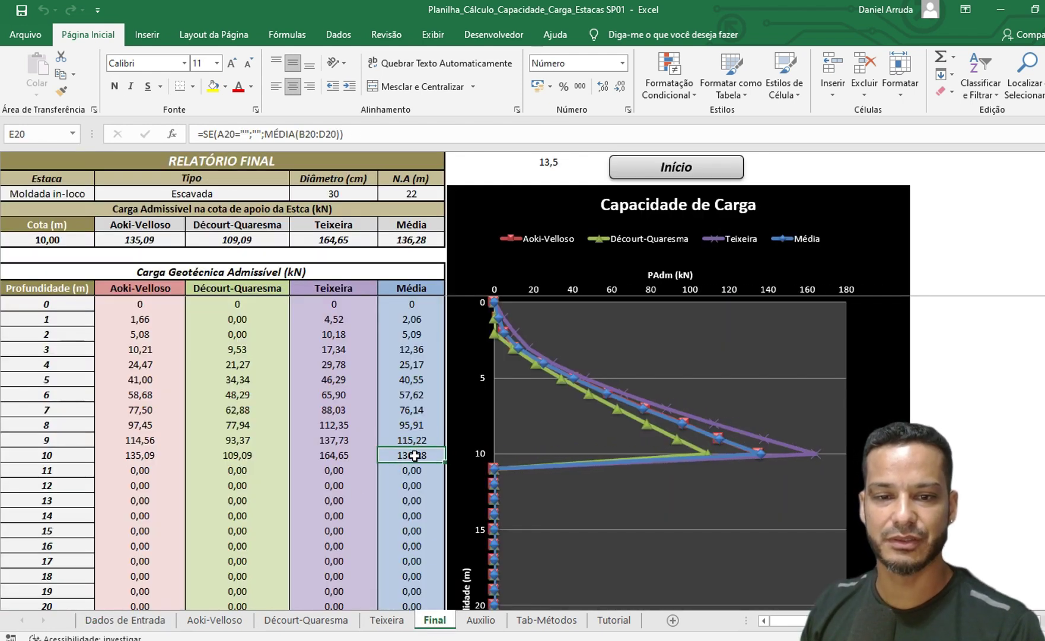
# - Set the piles' lateral admissible load to 13,6 ton on the Bloco sheet of the retaining wall workbook
pyautogui.hotkey('alt', 'Tab')
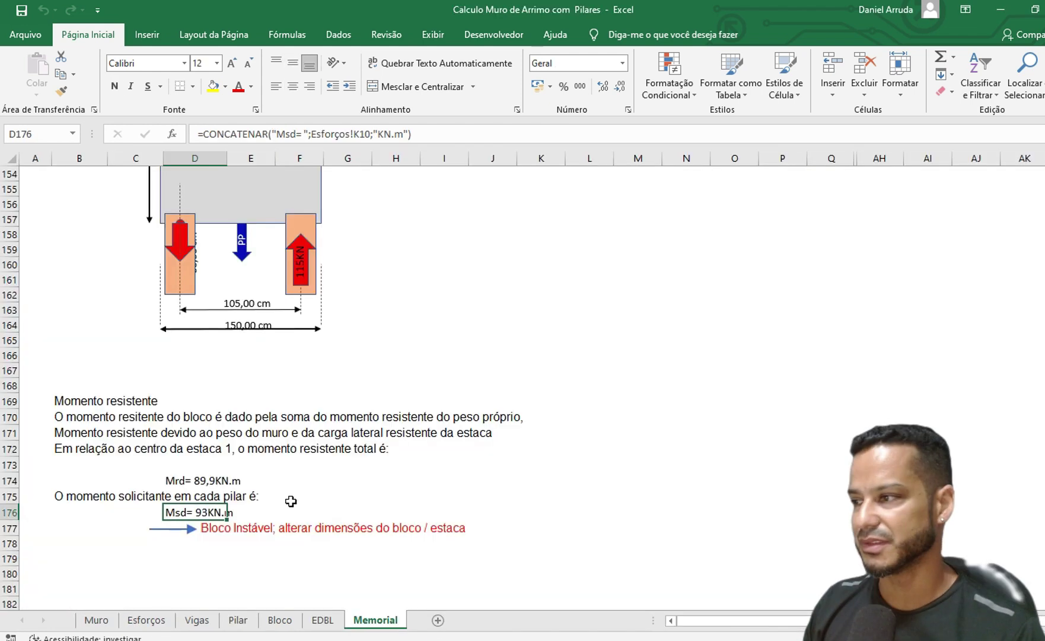
pyautogui.click(279, 620)
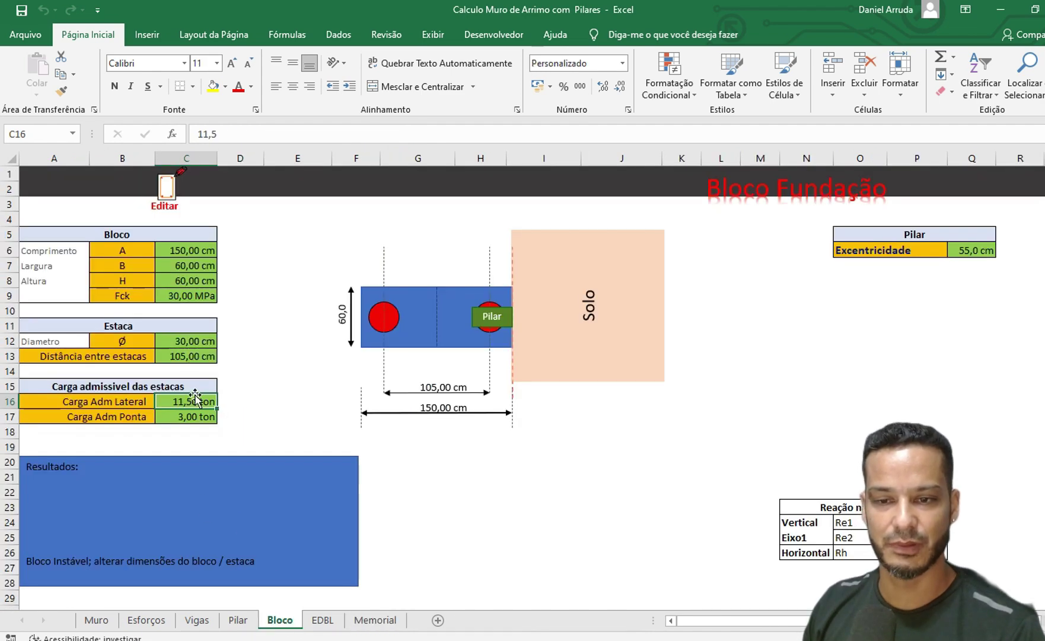
pyautogui.write('13,6')
pyautogui.press('Return')
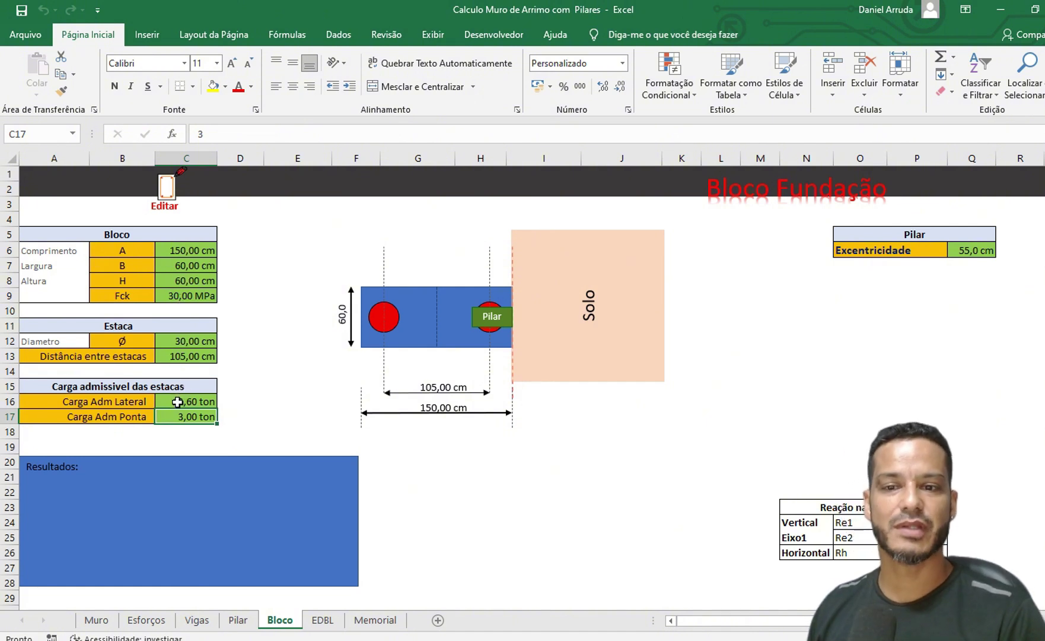
# - Open the foundation block's reinforcement editor on the EDBL sheet and set the Inferior bars to 4 of Ø6,3mm
pyautogui.click(168, 189)
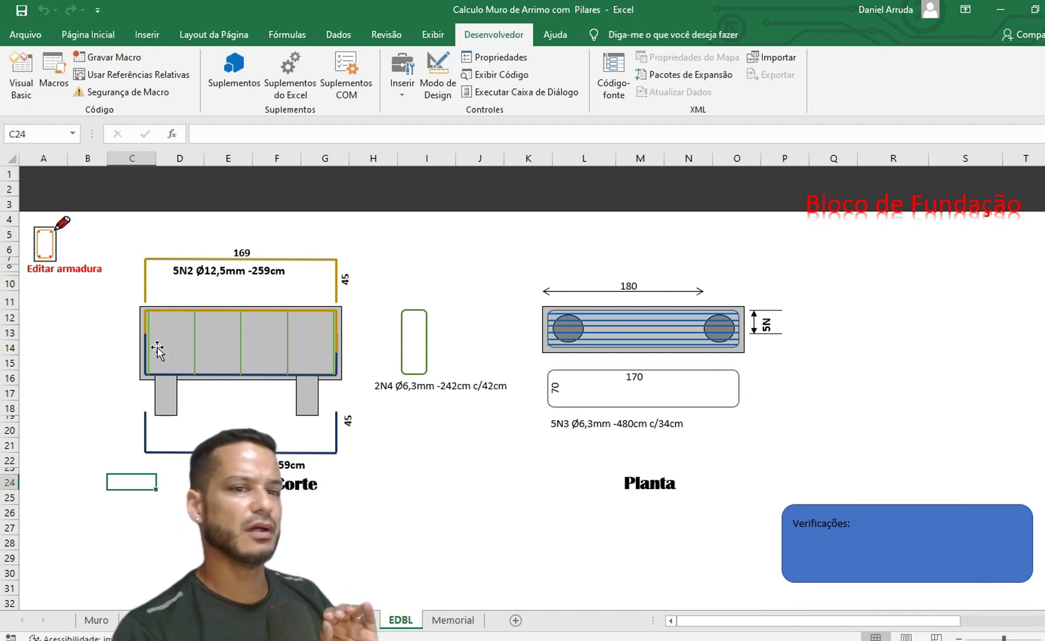
pyautogui.click(45, 261)
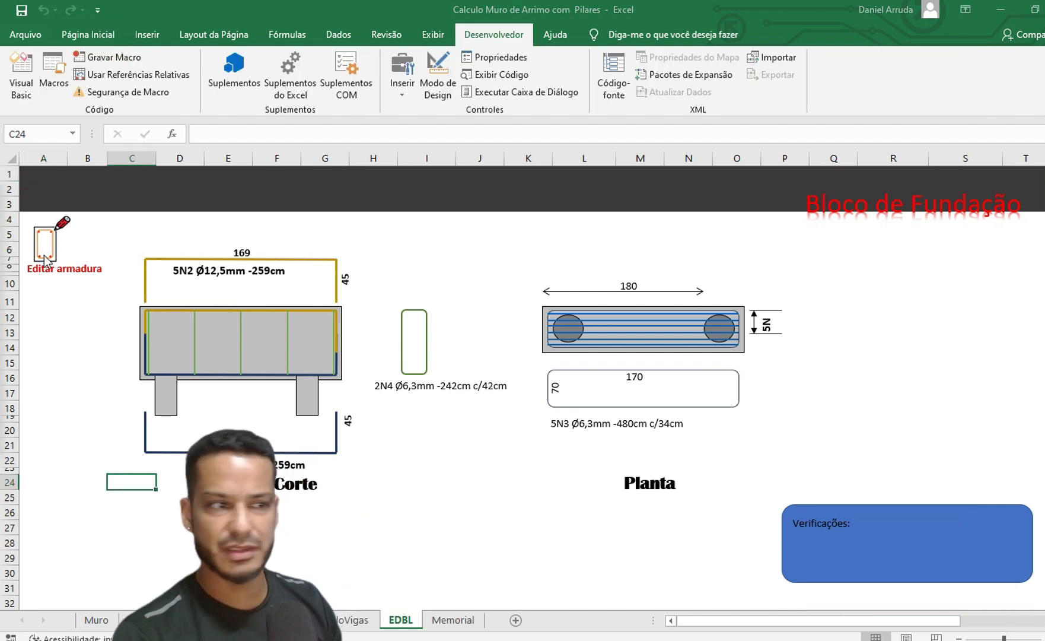
pyautogui.moveTo(621, 245); pyautogui.dragTo(724, 263)
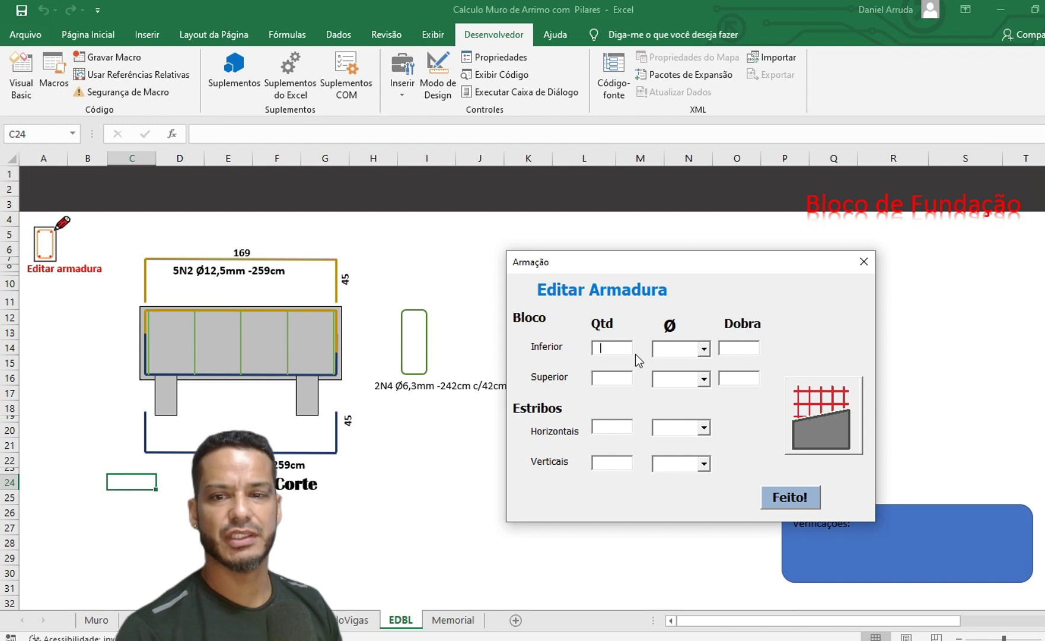
pyautogui.write('4')
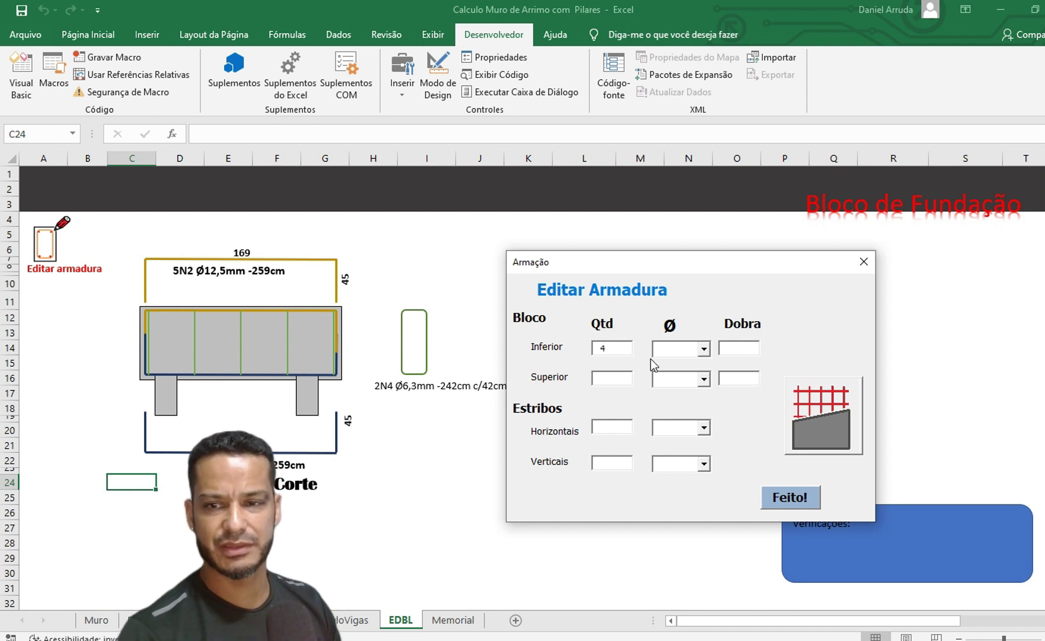
pyautogui.click(703, 349)
pyautogui.click(676, 367)
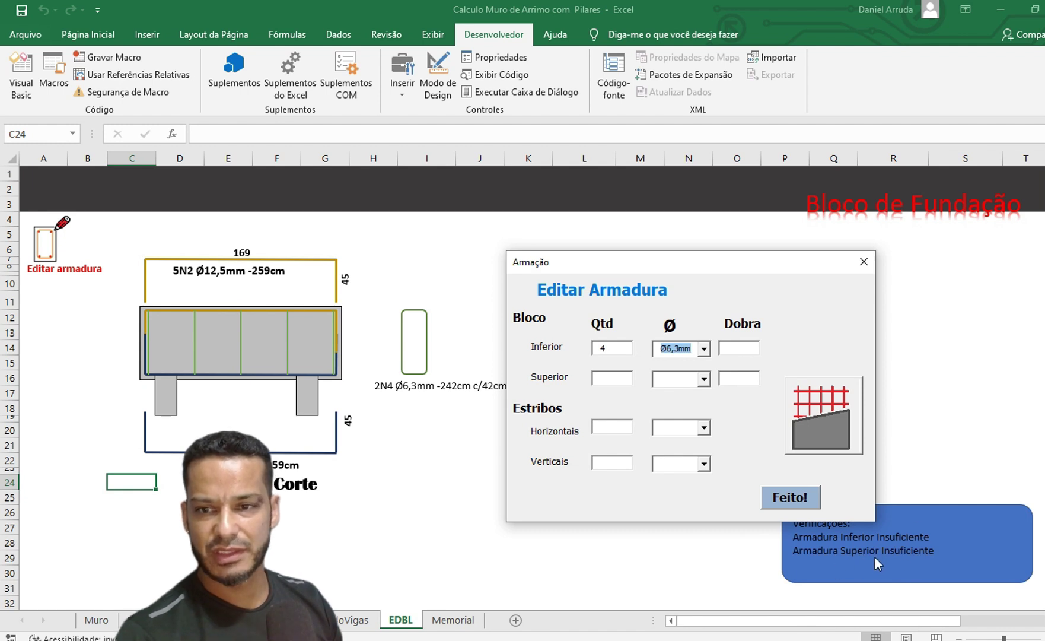
# - Change the block's Inferior bar diameter to Ø12,5mm, keep the quantity of 4, and finish the reinforcement edit
pyautogui.click(704, 349)
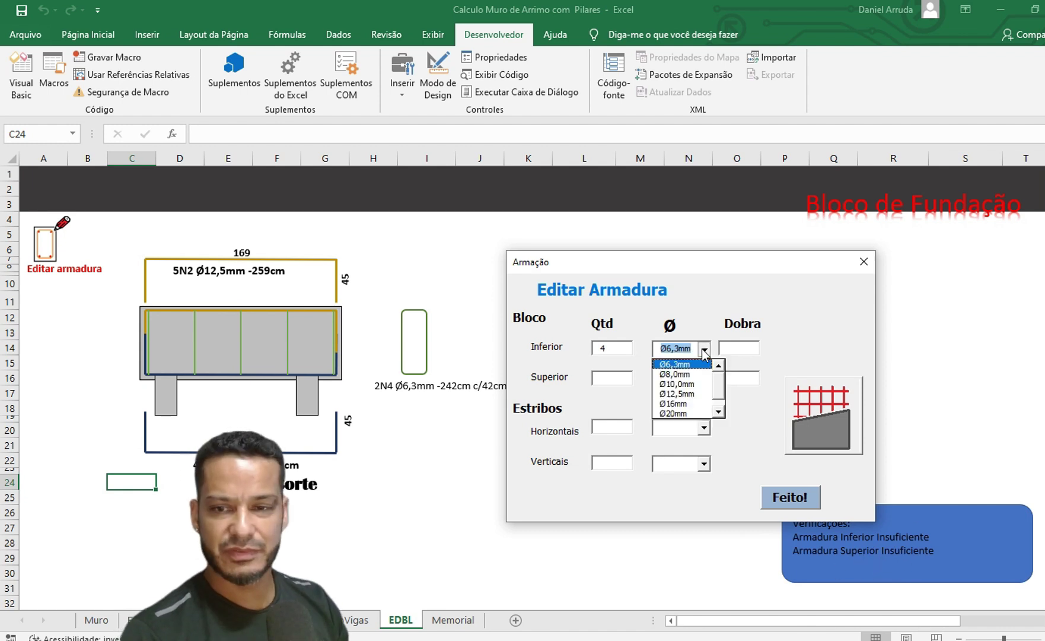
pyautogui.click(688, 390)
pyautogui.click(619, 350)
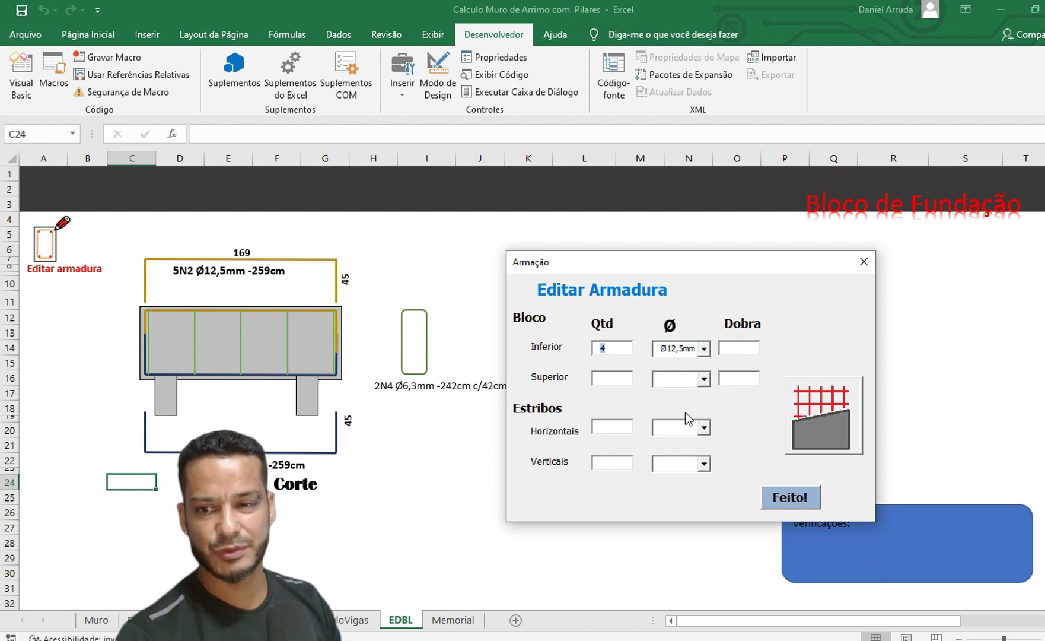
pyautogui.click(780, 497)
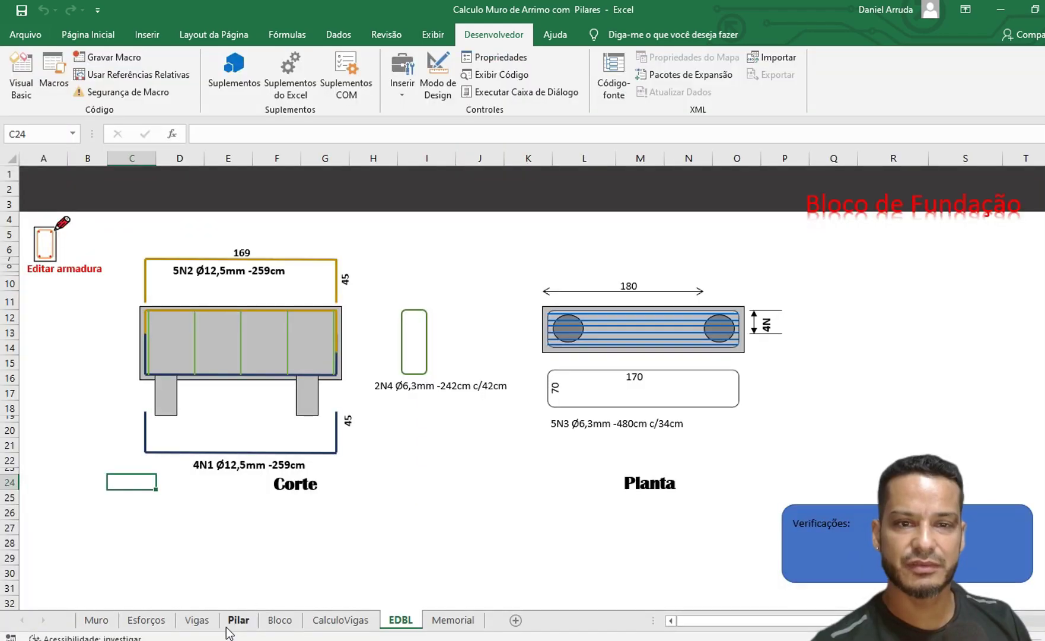
# - Check the steel area status on the Pilar sheet and set the number of Eixo Y bars to 2
pyautogui.click(229, 623)
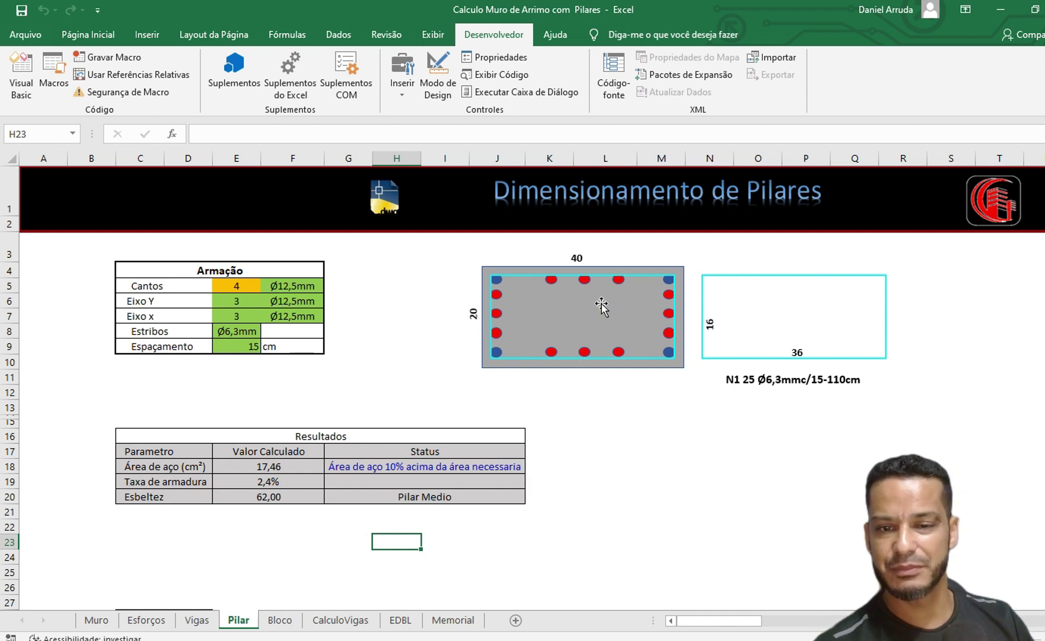
pyautogui.click(355, 467)
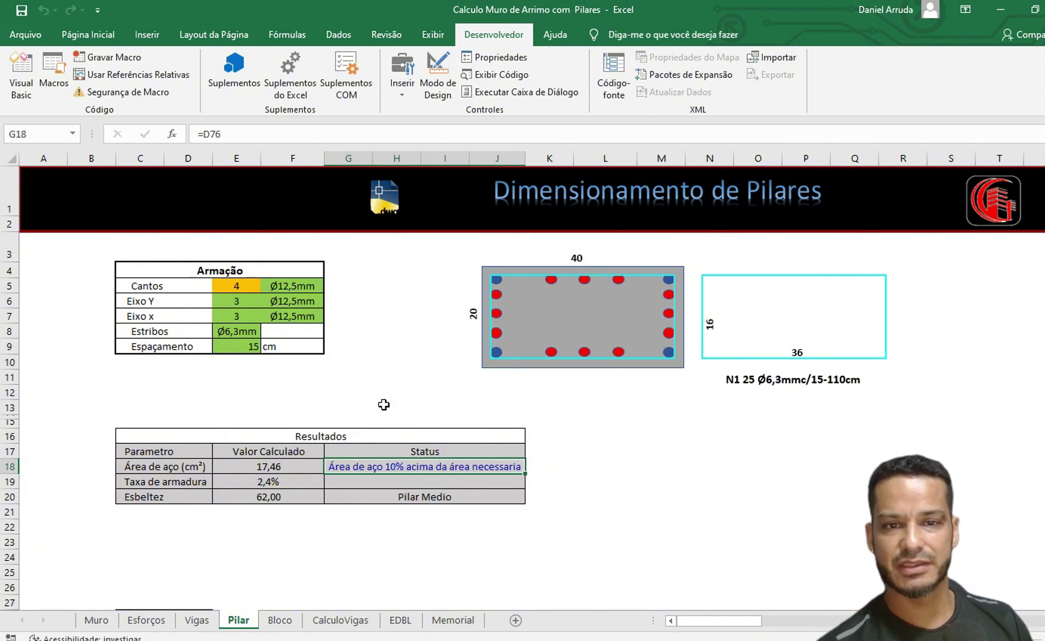
pyautogui.click(315, 296)
pyautogui.click(238, 301)
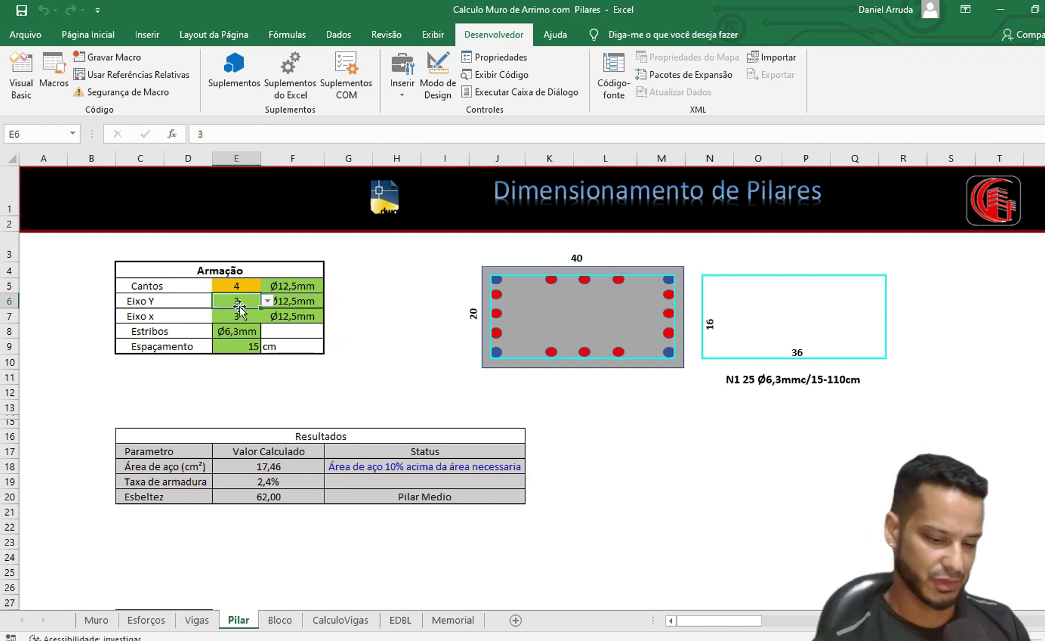
pyautogui.write('2')
pyautogui.press('Return')
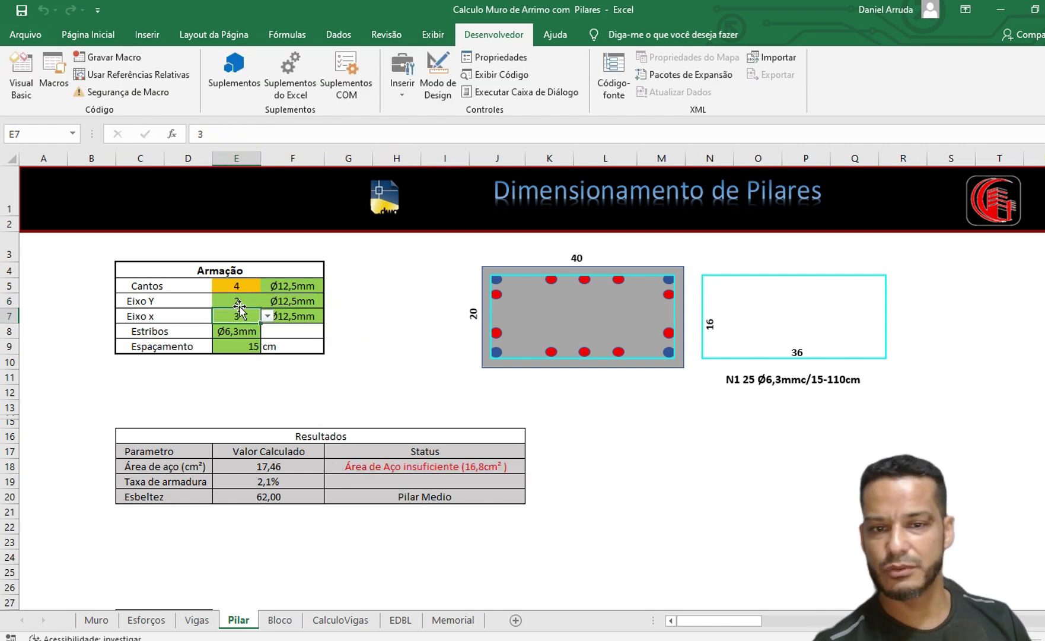
# - Check the pillar's steel area status and set the number of Eixo Y bars to 3
pyautogui.click(301, 466)
pyautogui.click(387, 471)
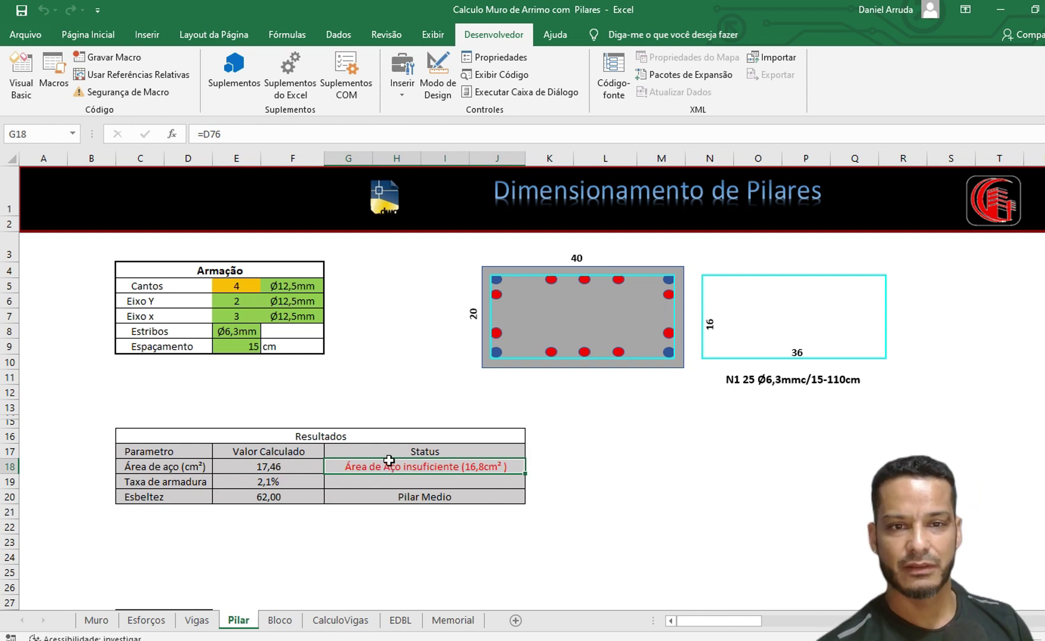
pyautogui.click(241, 301)
pyautogui.write('3')
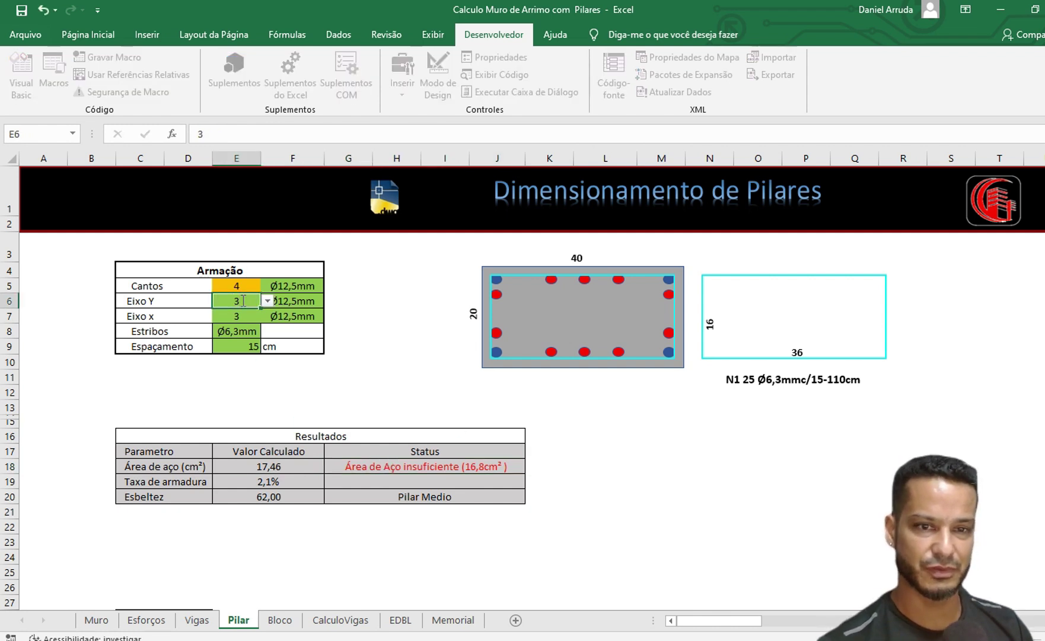
pyautogui.press('Return')
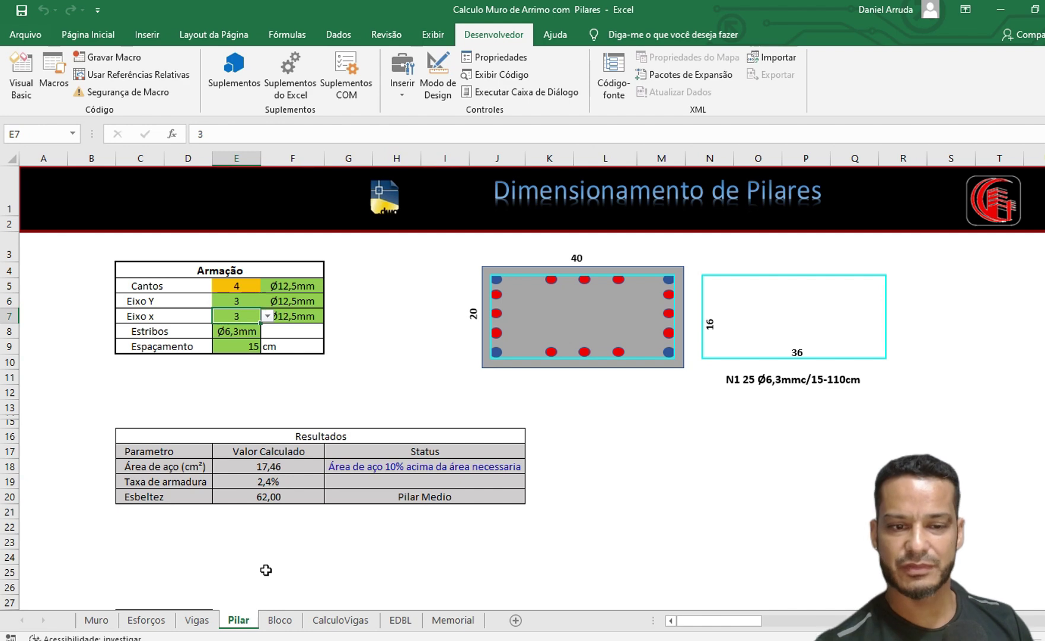
# - Try a pillar quantity of 5 on the Muro sheet and set it back to 4
pyautogui.click(95, 620)
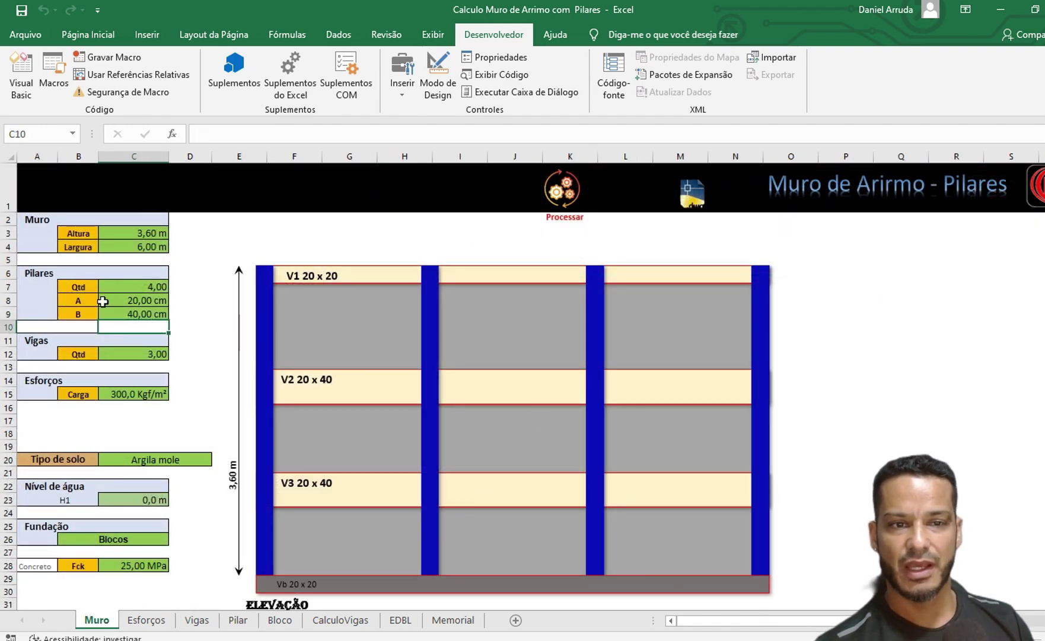
pyautogui.click(120, 286)
pyautogui.write('5')
pyautogui.press('Return')
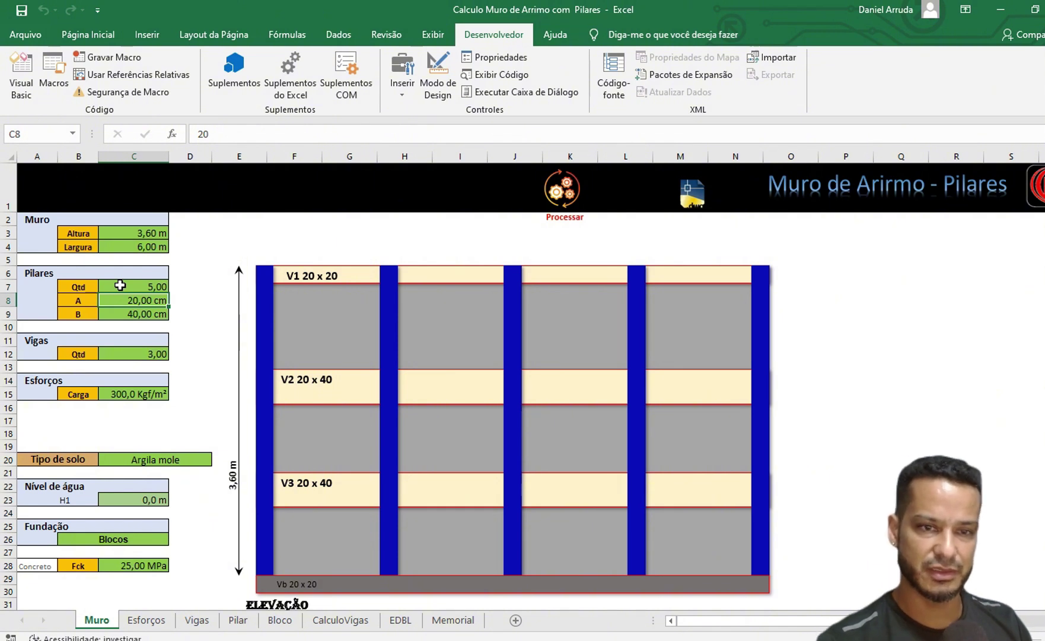
pyautogui.click(120, 286)
pyautogui.write('4')
pyautogui.press('Return')
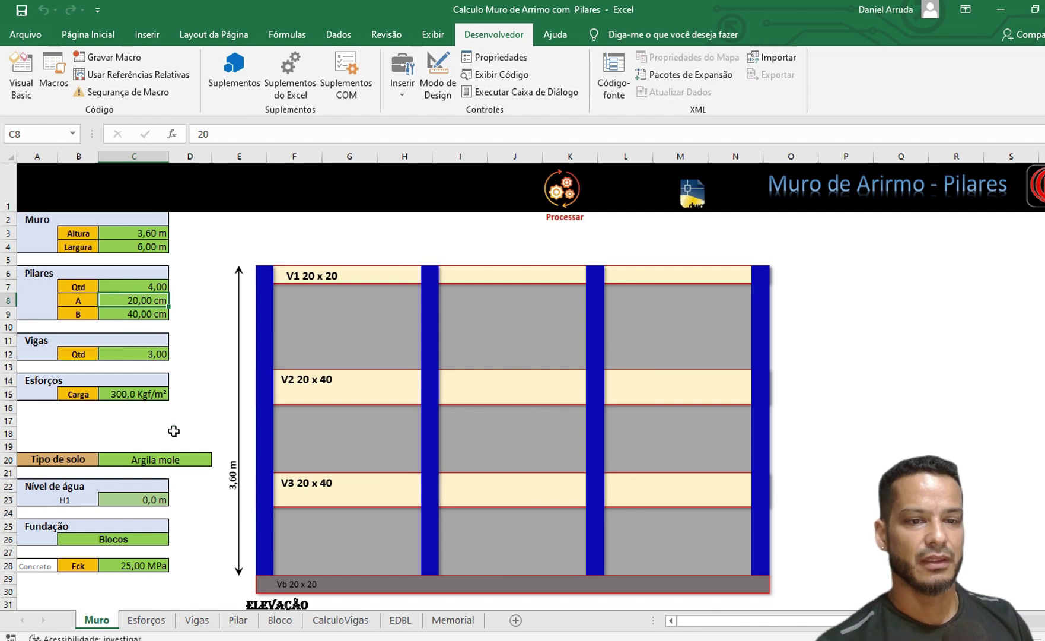
# - Set the pillars' B dimension to 45 cm on the Muro sheet
pyautogui.click(153, 315)
pyautogui.write('4')
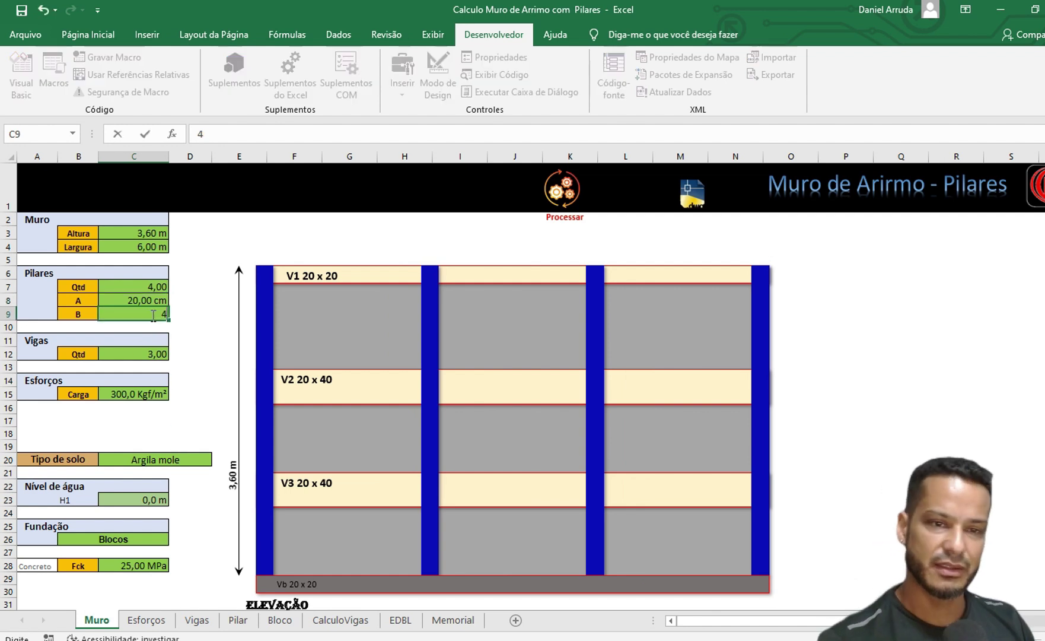
pyautogui.write('5')
pyautogui.press('Return')
pyautogui.click(108, 304)
pyautogui.click(116, 310)
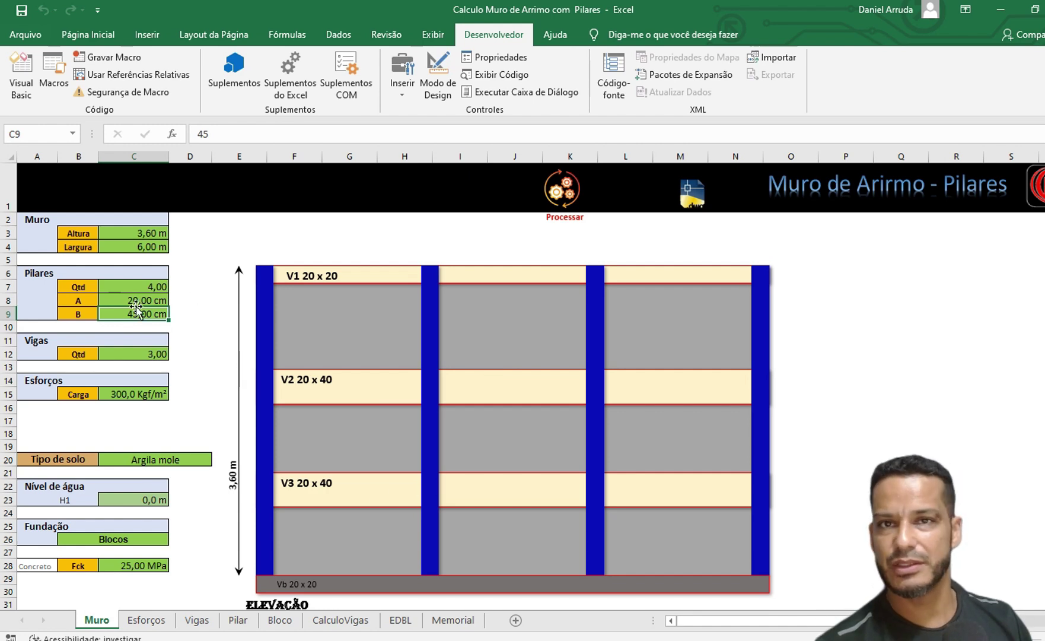
# - Check the steel area status on the Pilar sheet and change the Eixo Y and Eixo x bar diameters to Ø10mm
pyautogui.click(237, 620)
pyautogui.click(362, 471)
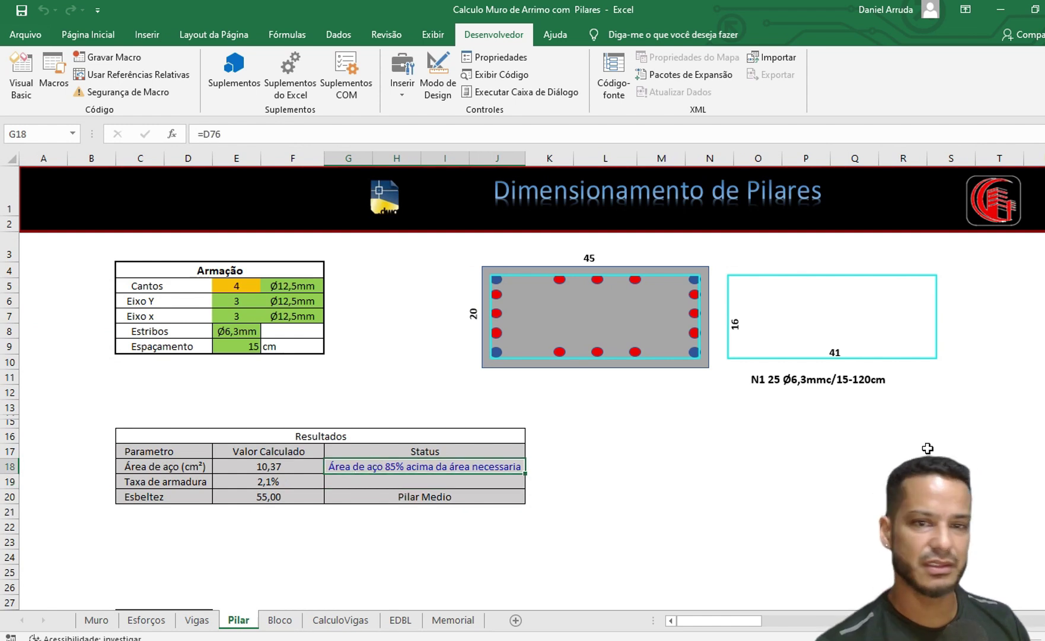
pyautogui.click(297, 303)
pyautogui.click(330, 301)
pyautogui.click(309, 322)
pyautogui.click(316, 312)
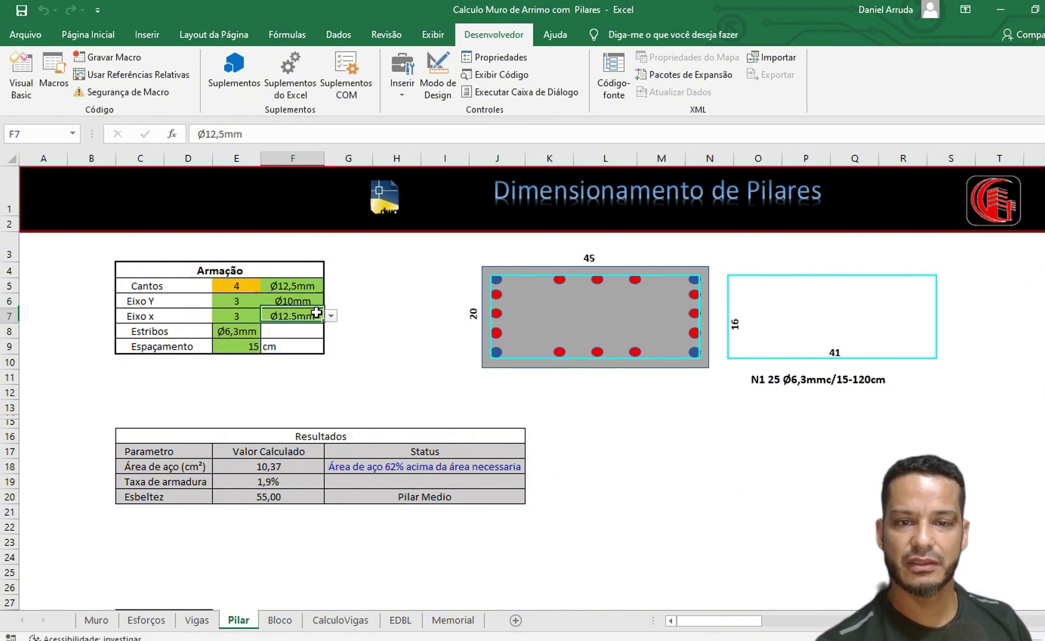
pyautogui.click(330, 316)
pyautogui.click(302, 337)
# - Set the pillar's number of Eixo Y bars to 1
pyautogui.click(245, 299)
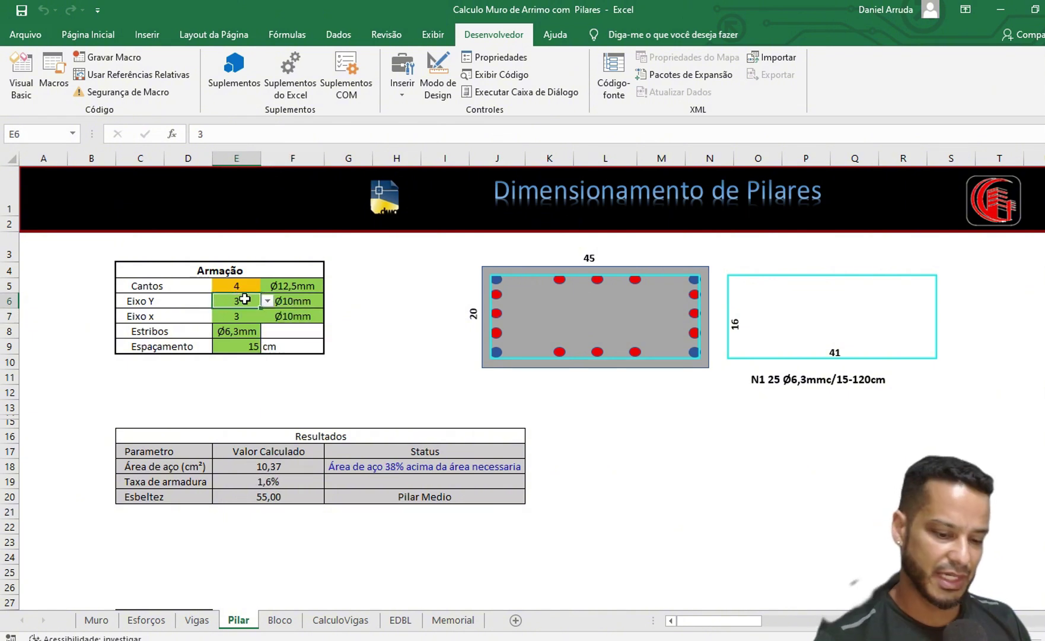
pyautogui.write('1')
pyautogui.press('Return')
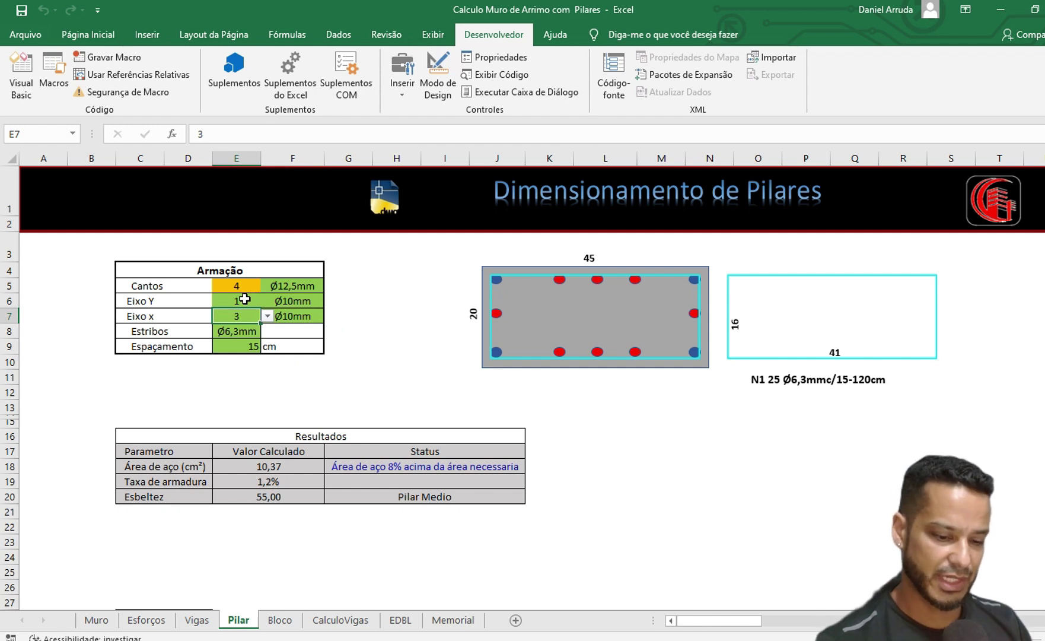
# - Try 2 Eixo x bars in the pillar and set the quantity back to 3
pyautogui.write('2')
pyautogui.press('Return')
pyautogui.press('Up')
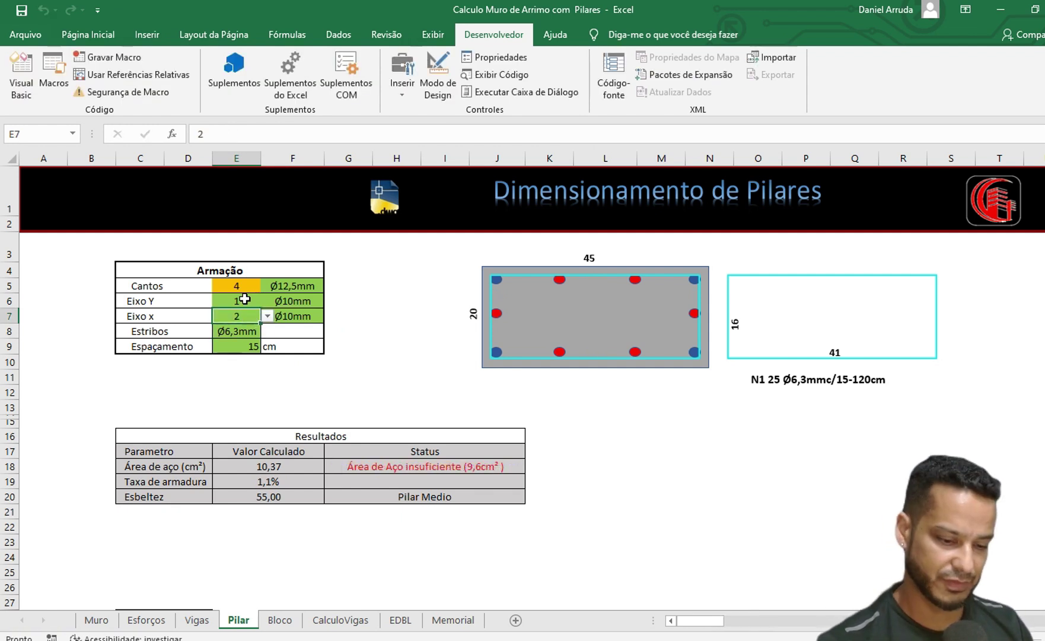
pyautogui.write('3')
pyautogui.press('Return')
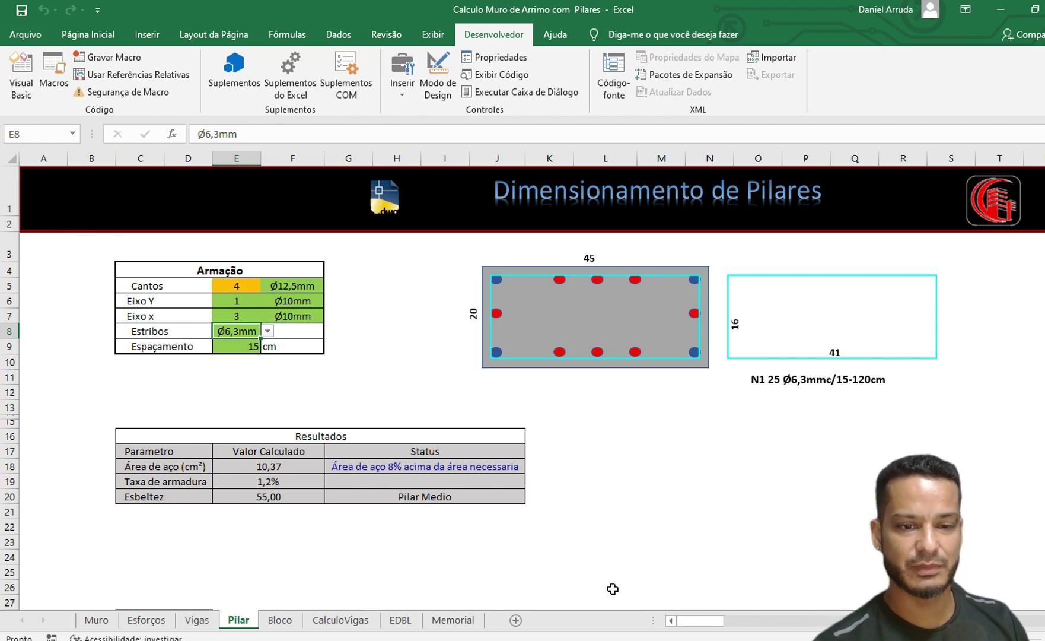
# - Examine the reinforcement drawings of beams V1, V2, V3 and VB on the Vigas sheet
pyautogui.click(197, 620)
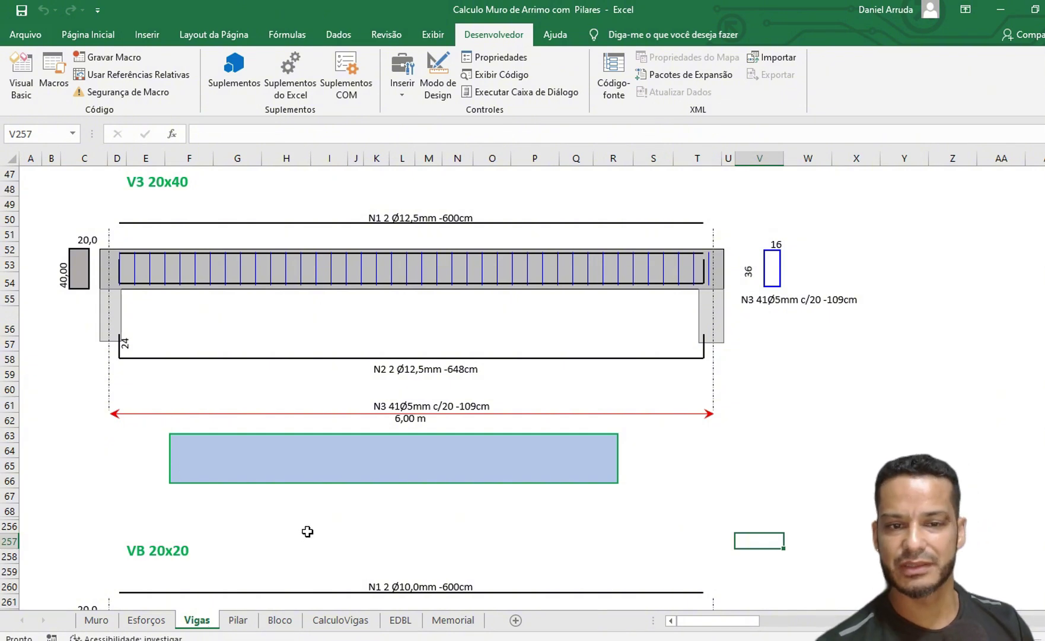
pyautogui.scroll(13, 308, 531)
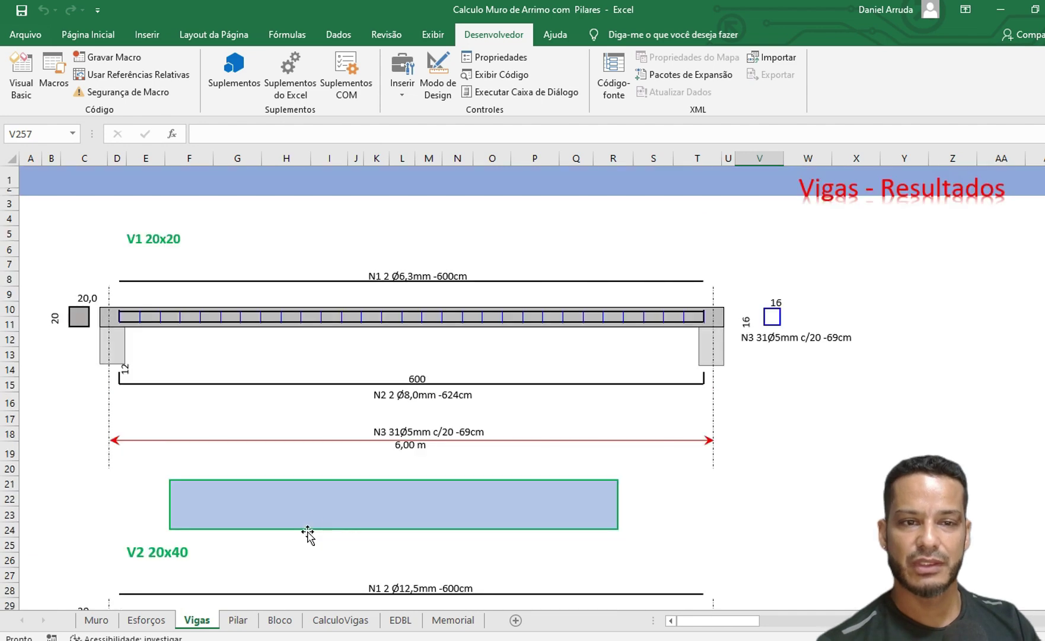
pyautogui.scroll(-1, 401, 383)
pyautogui.scroll(-11, 402, 382)
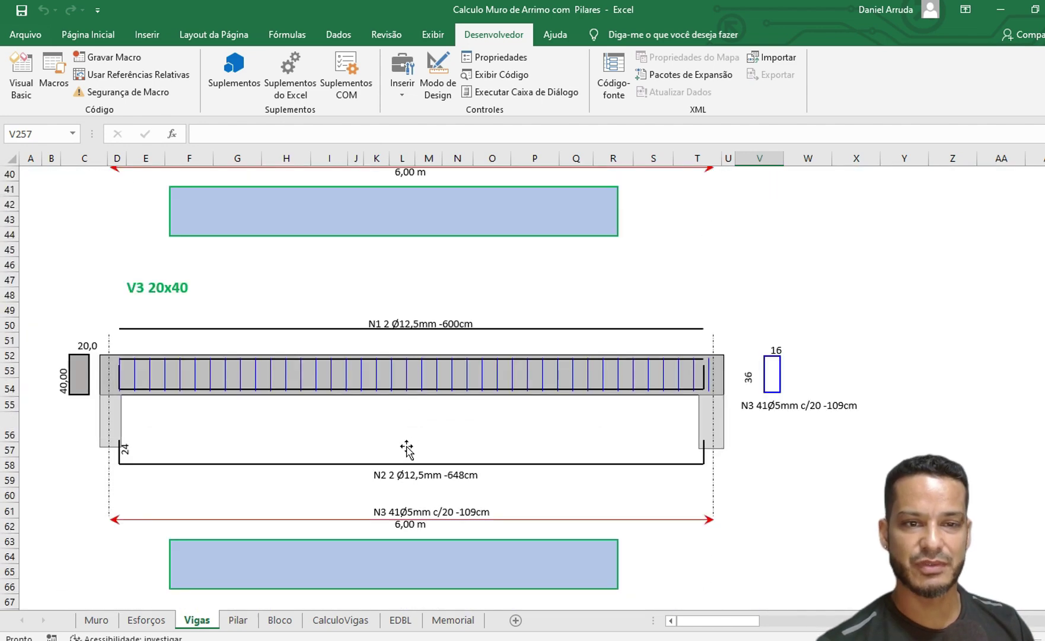
pyautogui.scroll(-7, 397, 464)
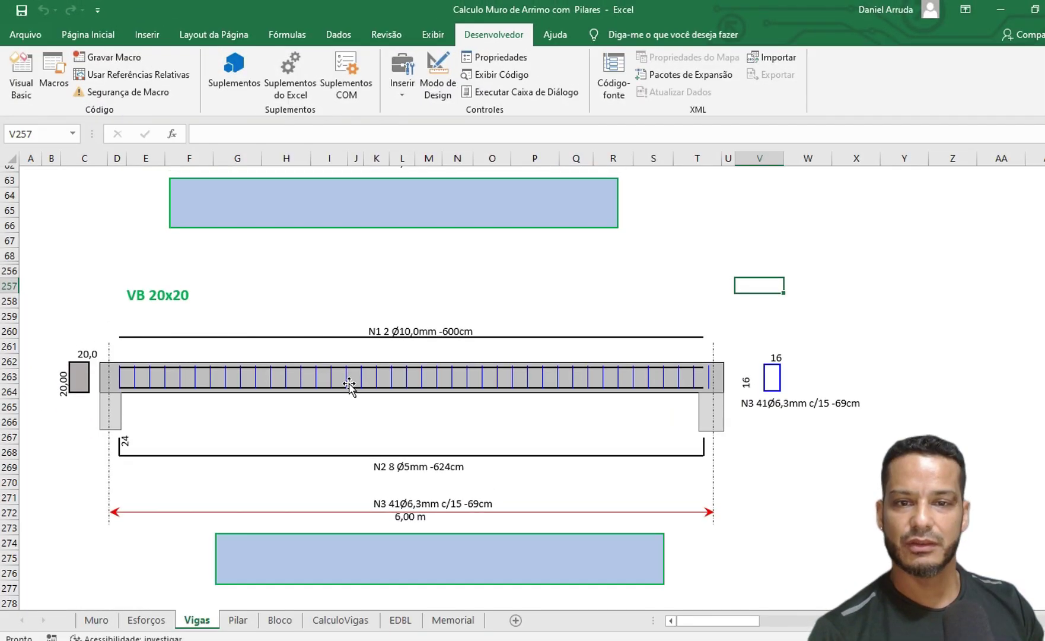
pyautogui.scroll(15, 349, 386)
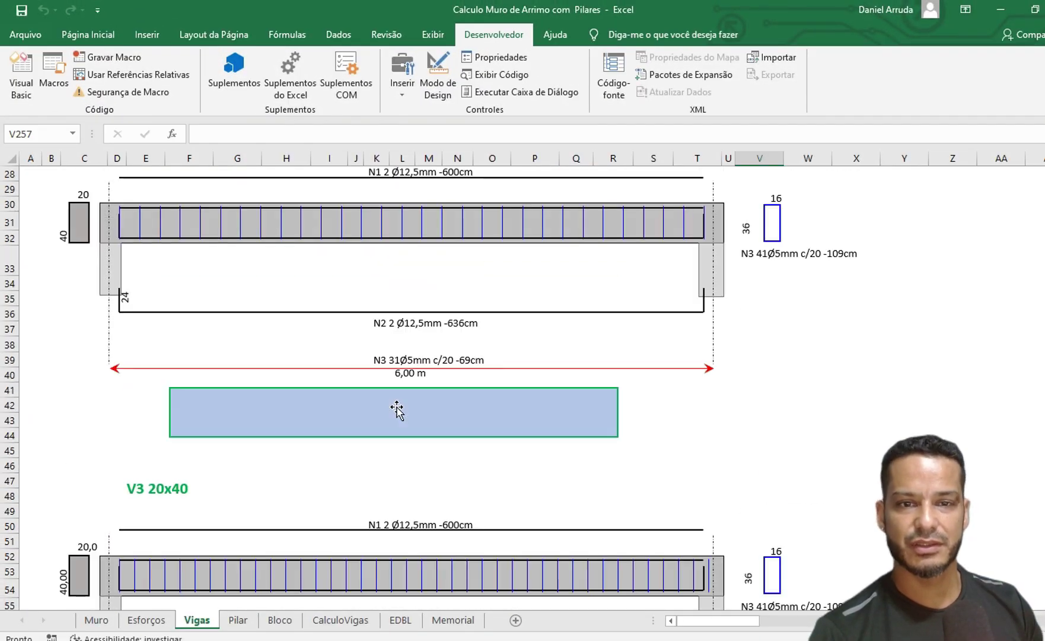
pyautogui.scroll(-6, 423, 385)
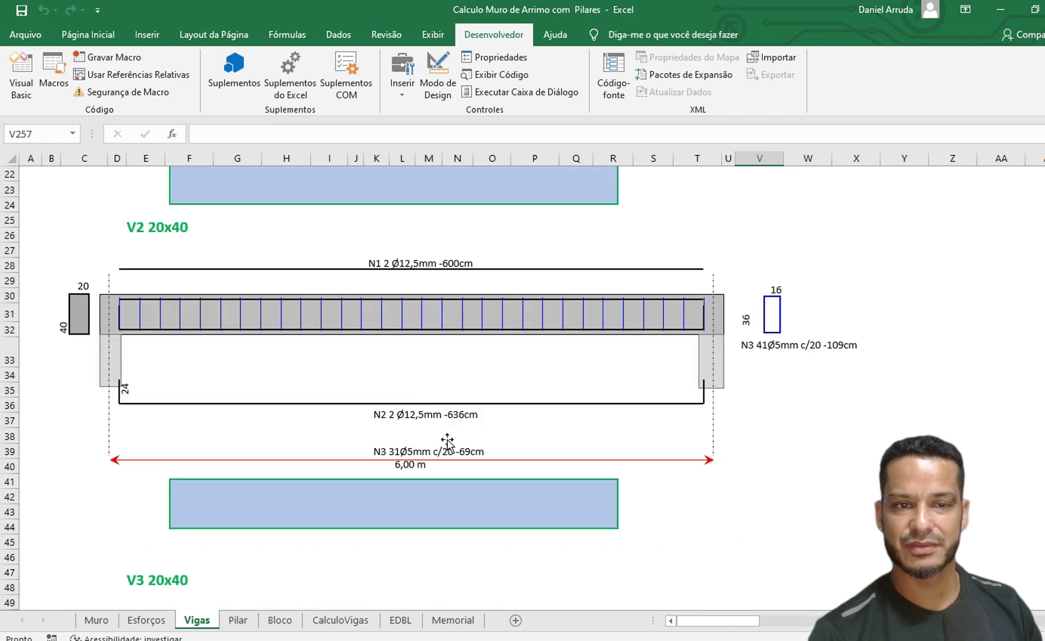
pyautogui.scroll(-3, 481, 456)
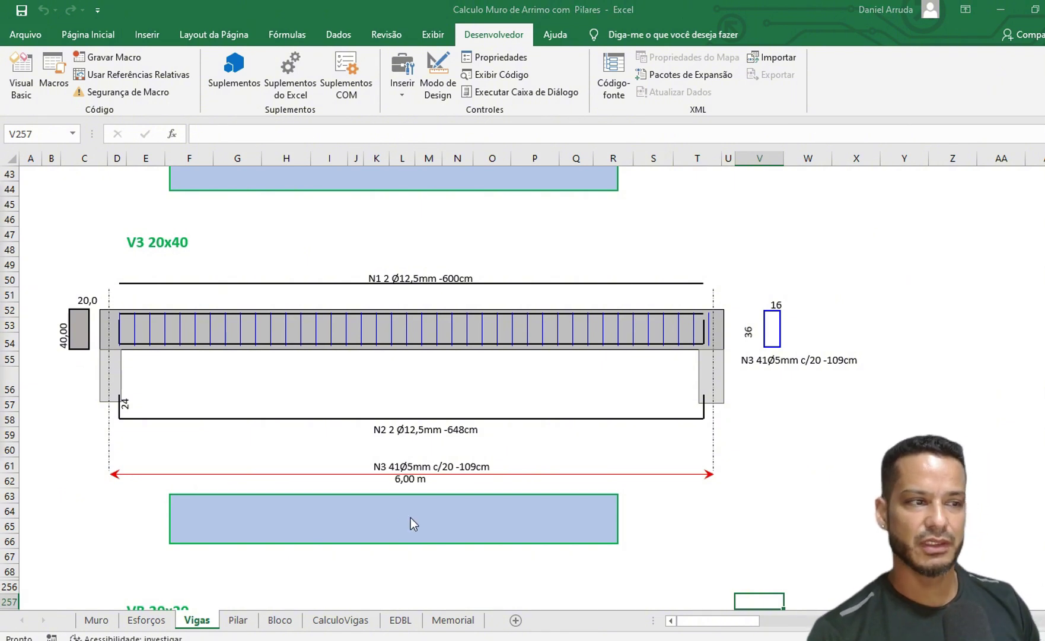
# - Open the reinforcement editor of beam V3 and set the Superior bars to 2 of Ø6,3mm
pyautogui.click(410, 517)
pyautogui.moveTo(313, 259); pyautogui.dragTo(638, 238)
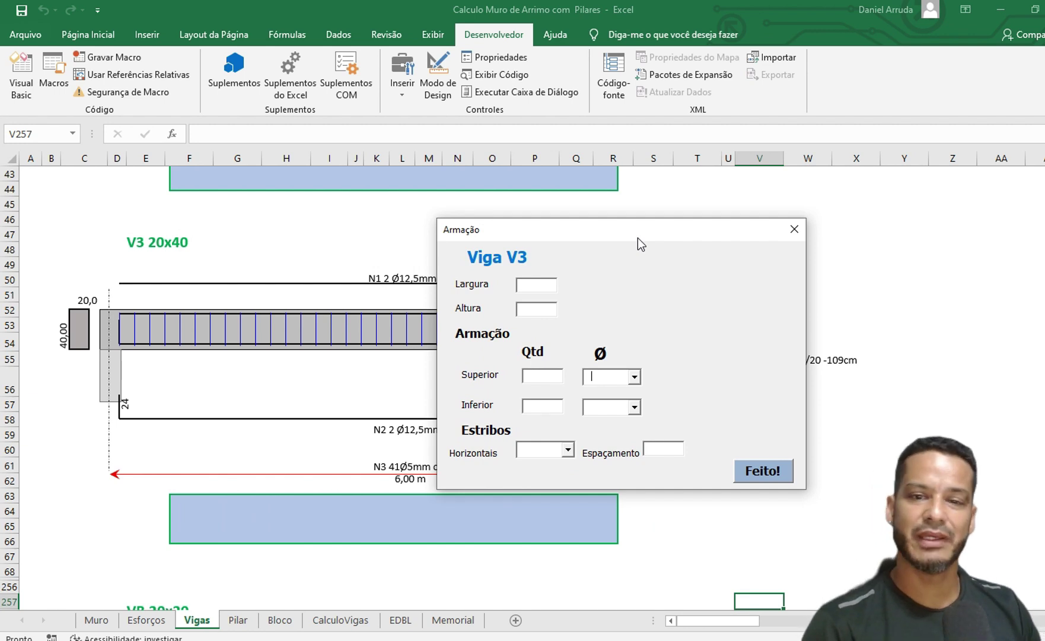
pyautogui.click(561, 373)
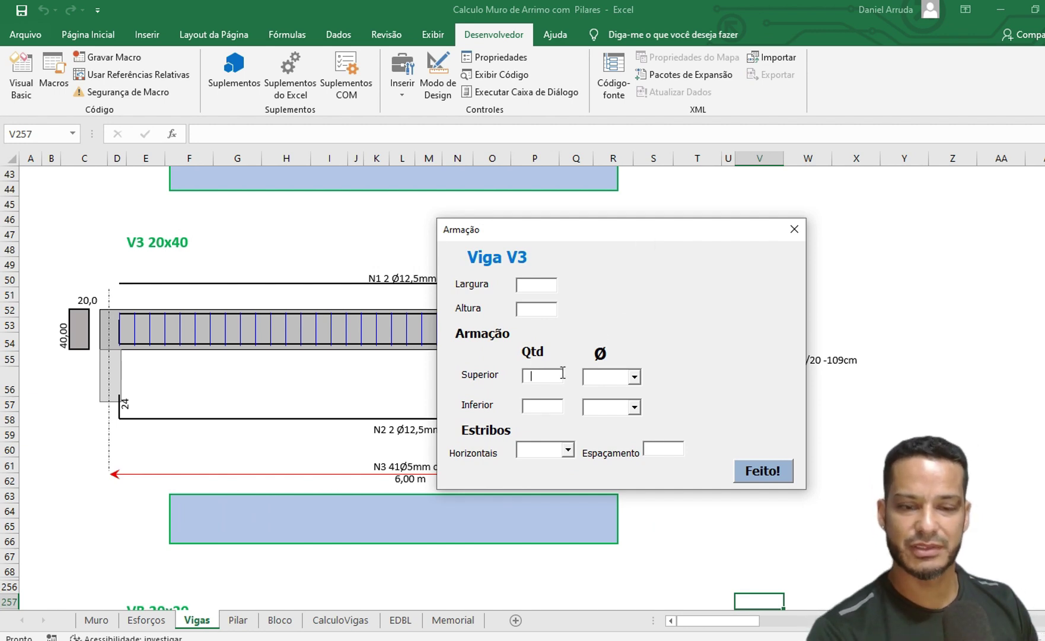
pyautogui.write('2')
pyautogui.click(634, 377)
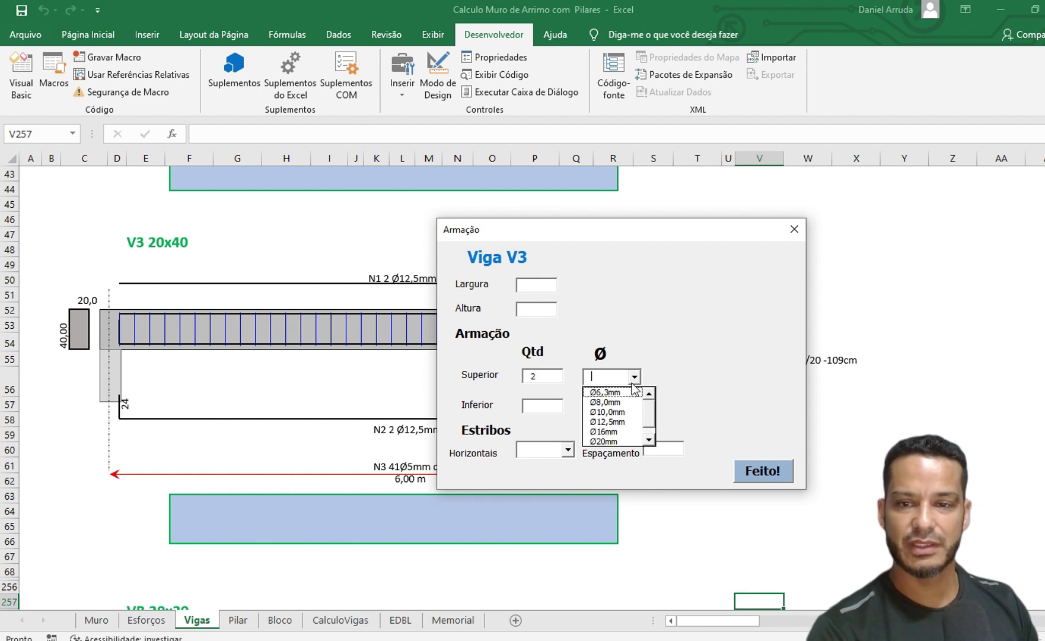
pyautogui.click(617, 392)
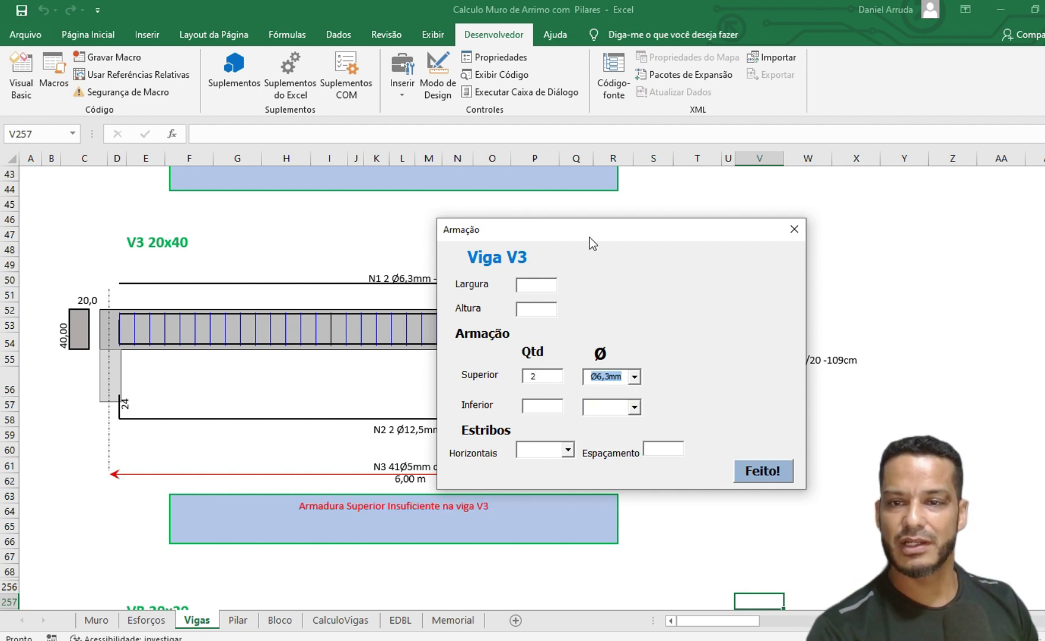
# - Change beam V3's Superior bars to 3 of Ø10,0mm and finish the reinforcement edit
pyautogui.moveTo(619, 232); pyautogui.dragTo(708, 219)
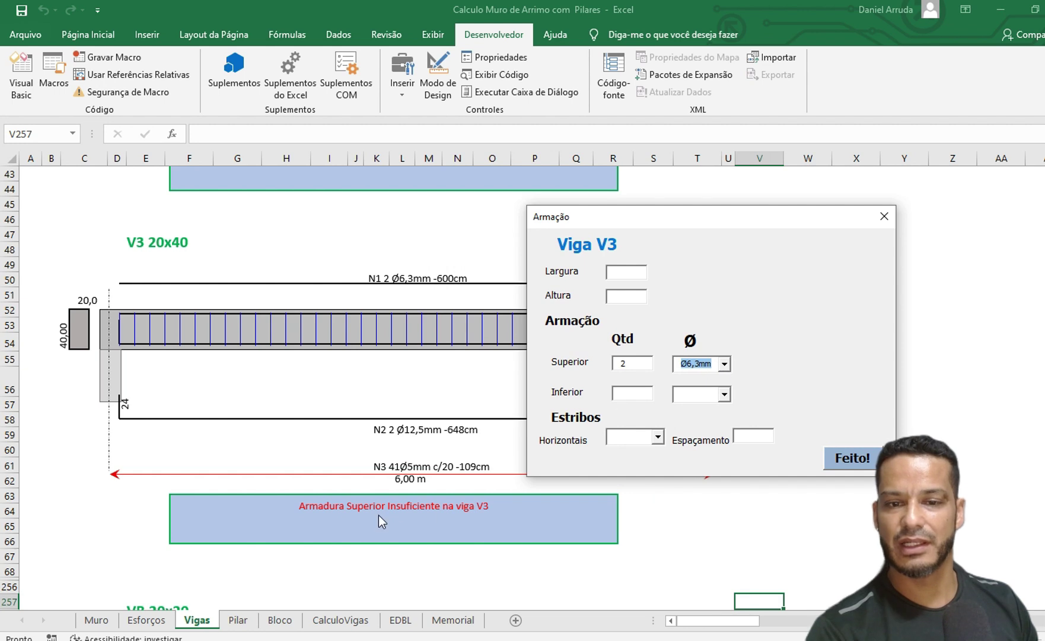
pyautogui.click(724, 364)
pyautogui.click(691, 396)
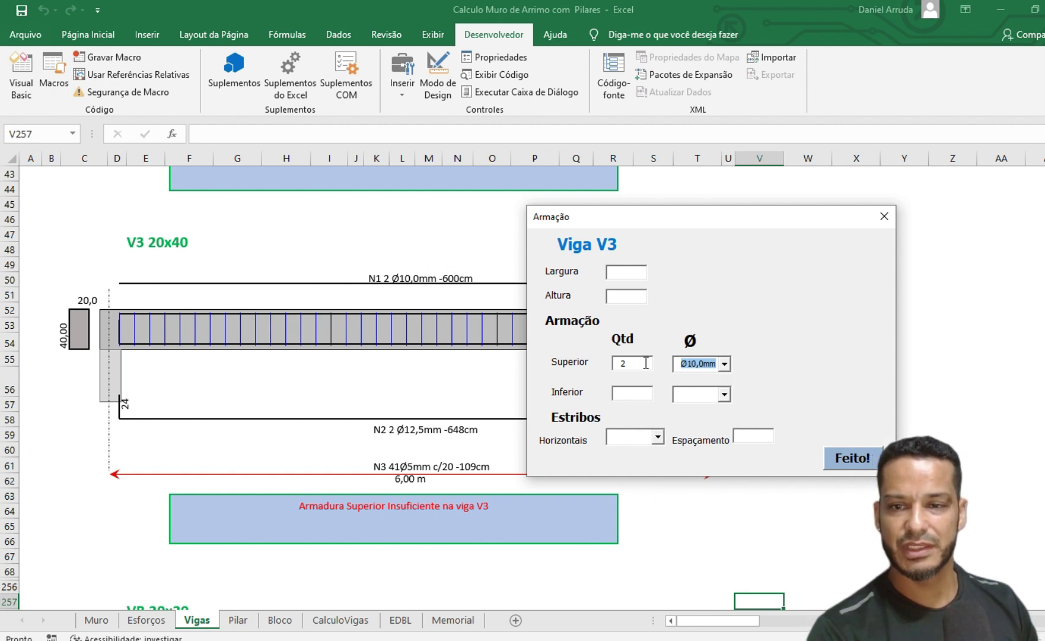
pyautogui.doubleClick(624, 363)
pyautogui.write('3')
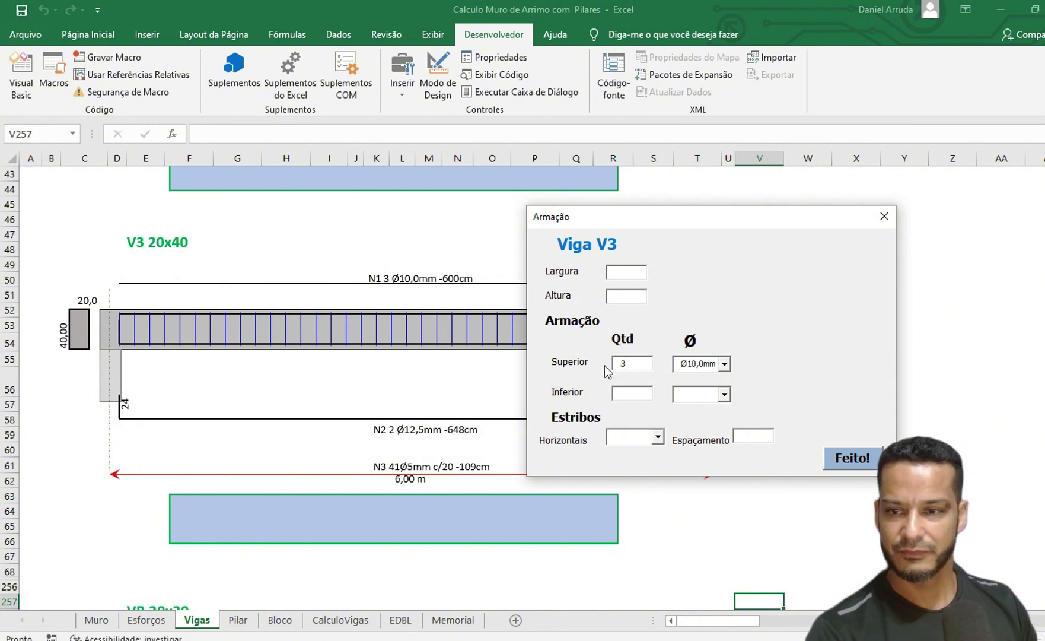
pyautogui.click(846, 458)
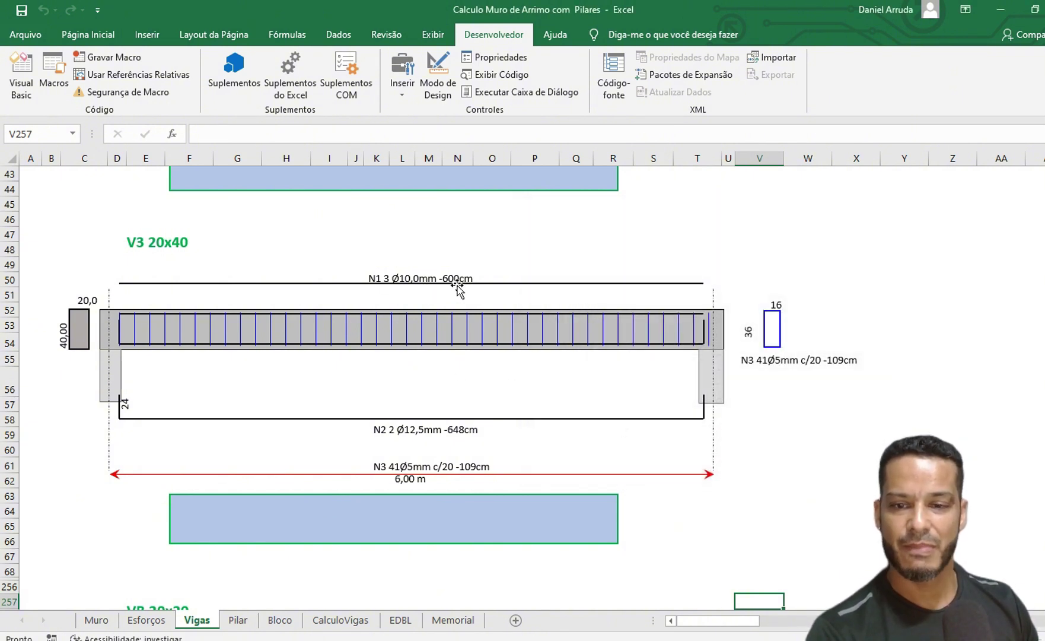
# - Review the Resumo do Aço table for beam V3 and return to the beam drawings
pyautogui.moveTo(688, 629); pyautogui.dragTo(824, 628)
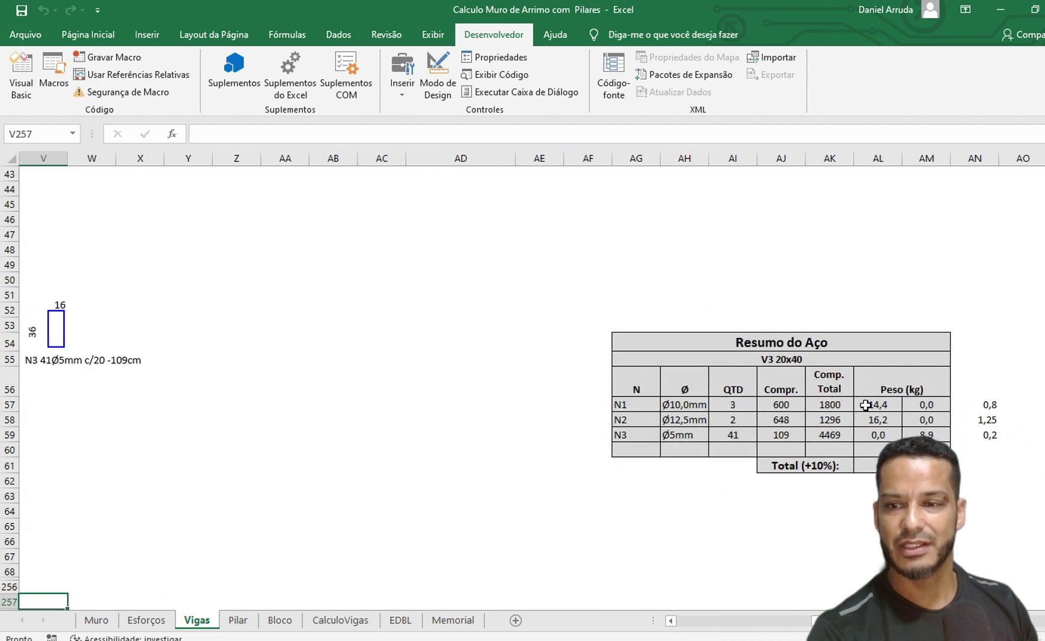
pyautogui.moveTo(847, 341); pyautogui.dragTo(840, 494)
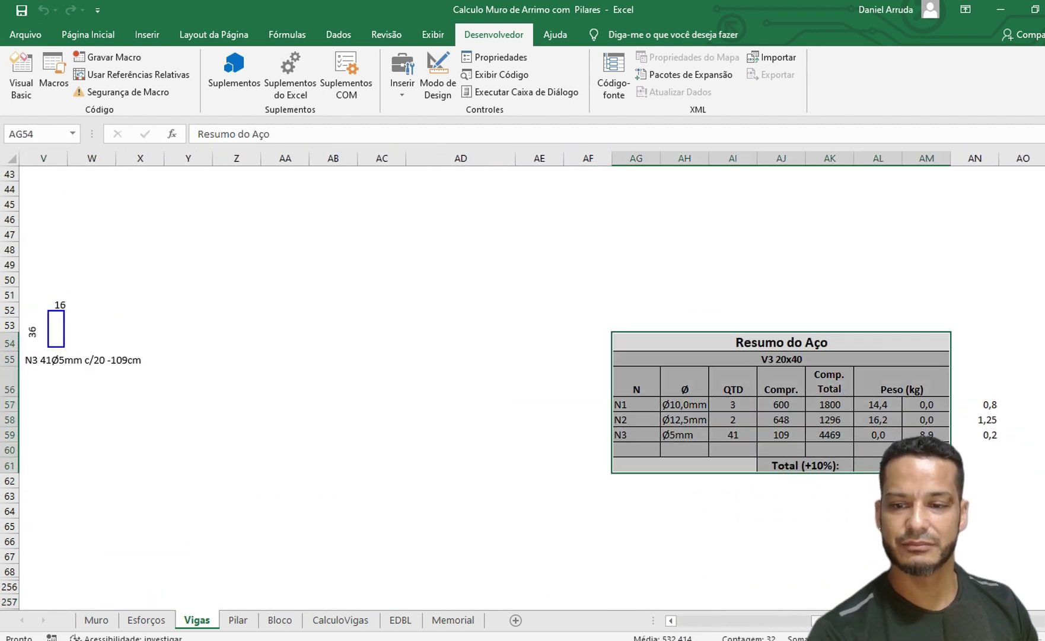
pyautogui.moveTo(844, 620); pyautogui.dragTo(708, 618)
pyautogui.scroll(8, 409, 516)
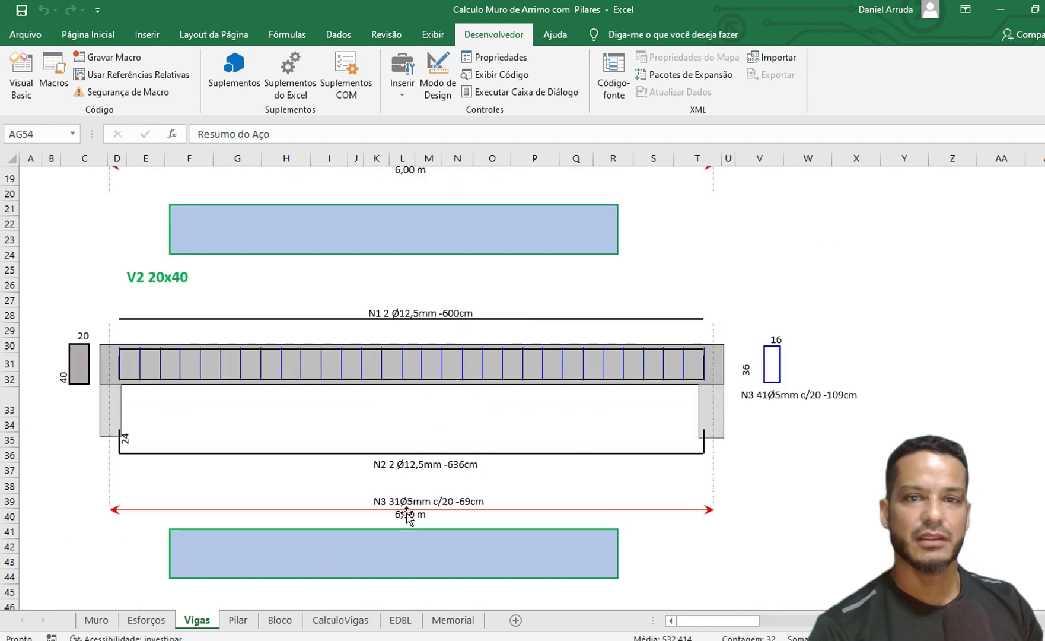
# - Check the blank AutoCAD drawing and export the wall drawing to it from the Muro sheet
pyautogui.click(95, 619)
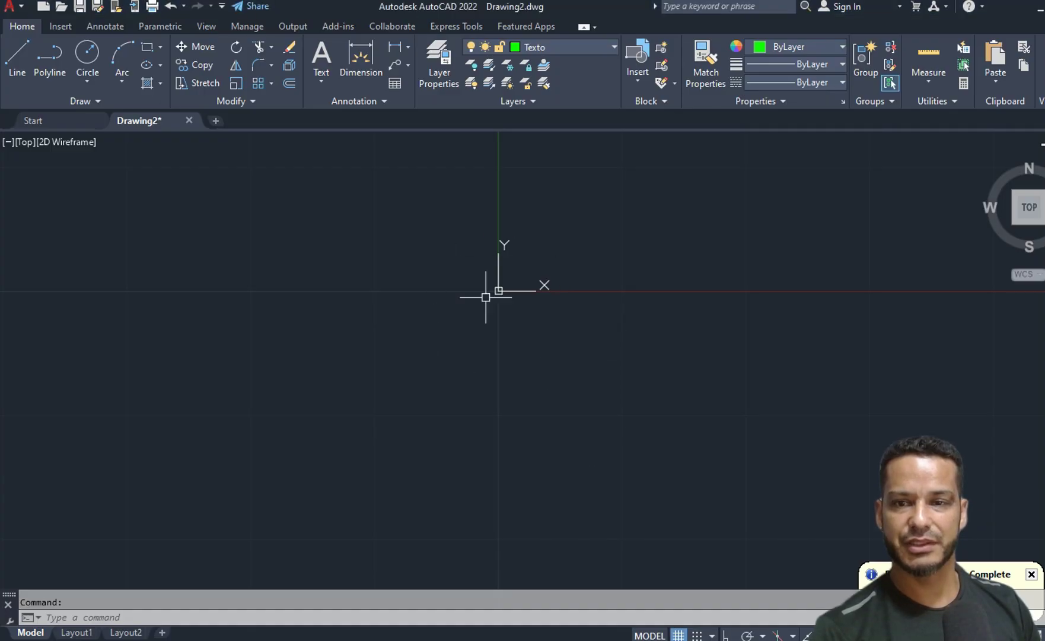
pyautogui.scroll(-3, 478, 406)
pyautogui.scroll(2, 602, 279)
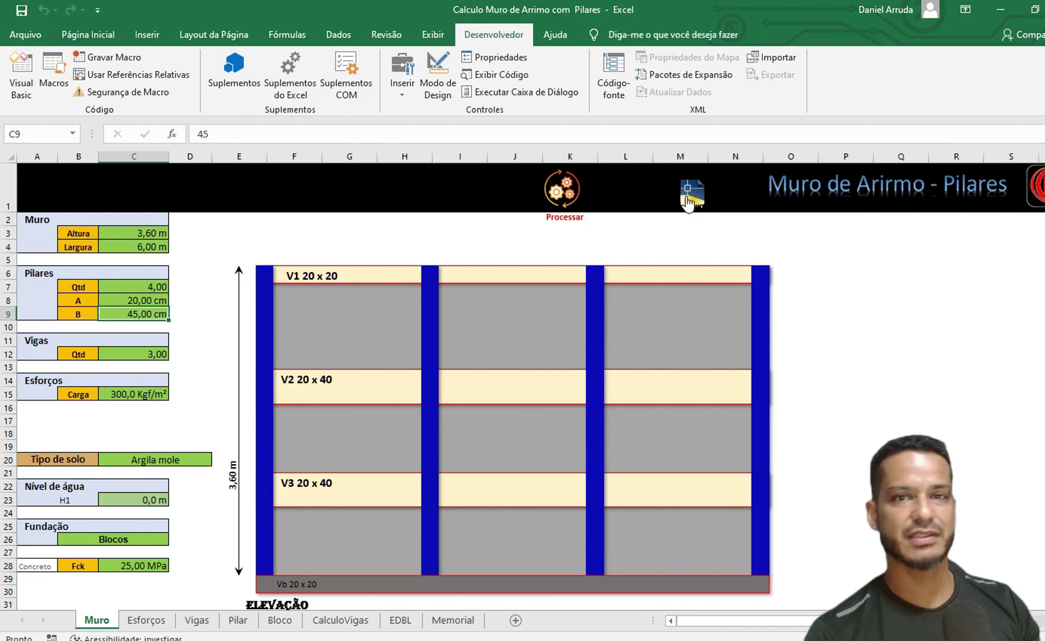
pyautogui.click(689, 202)
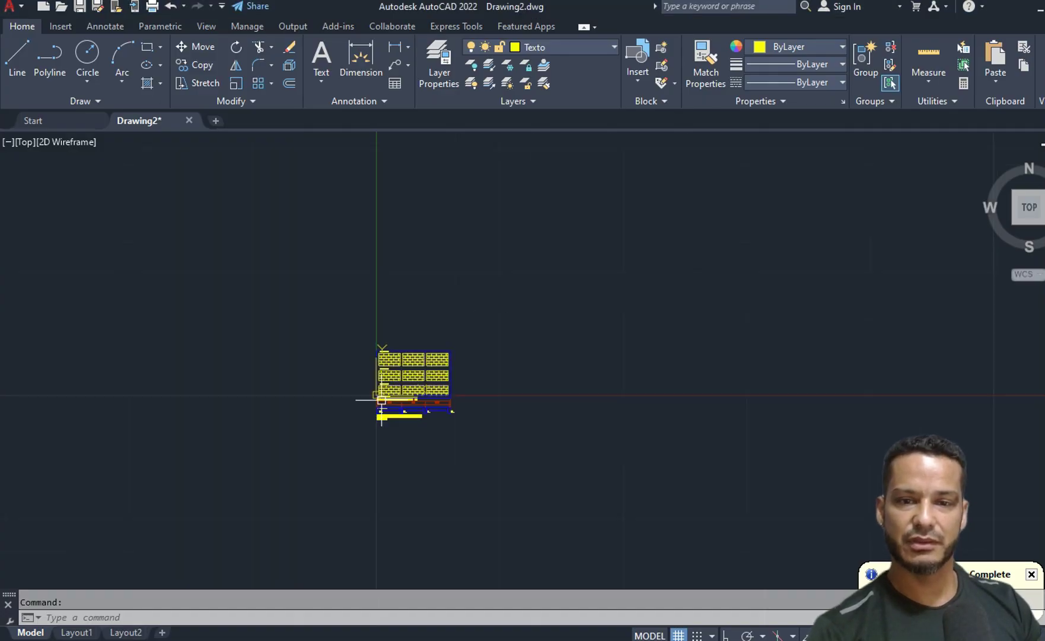
# - Examine the exported wall elevation and floor plan, including the beam labels and the overlapping Elevação title and dimensions
pyautogui.scroll(2, 451, 261)
pyautogui.scroll(2, 501, 443)
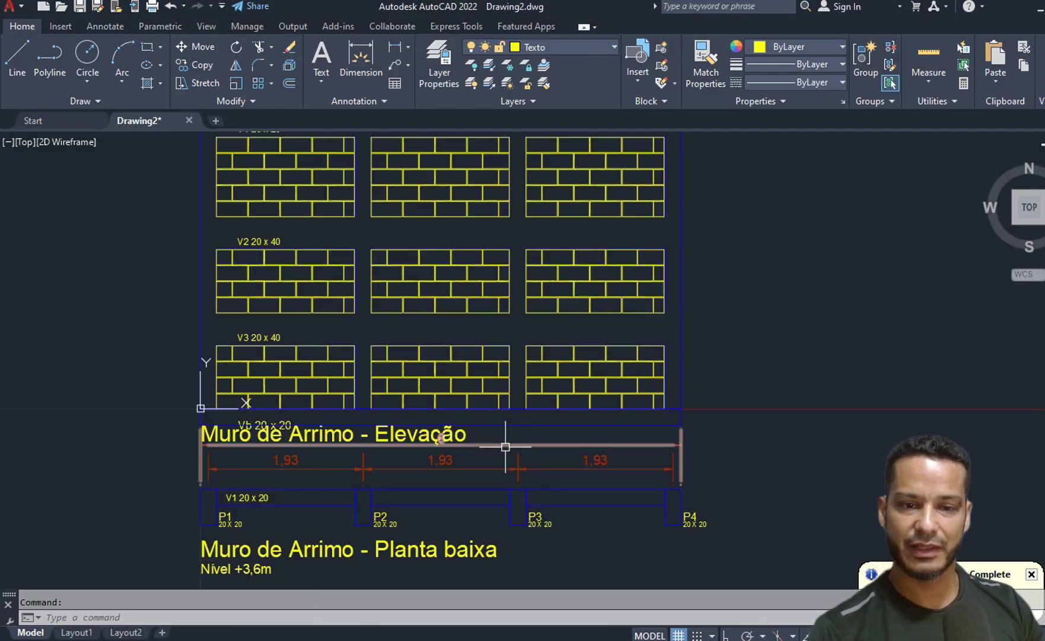
pyautogui.scroll(-2, 403, 358)
pyautogui.scroll(3, 353, 297)
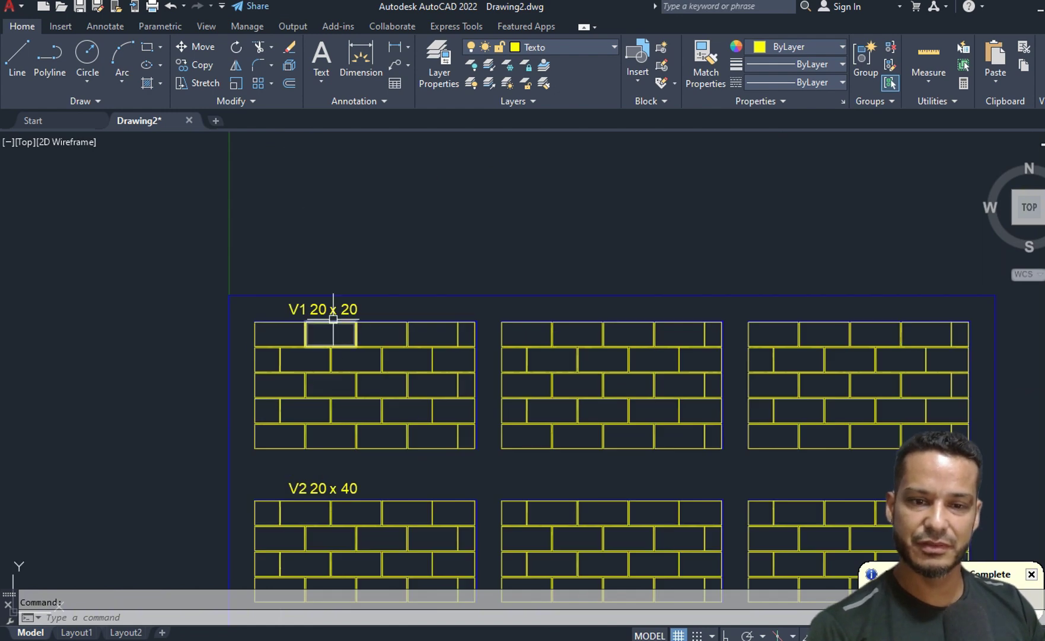
pyautogui.scroll(-1, 332, 334)
pyautogui.scroll(-2, 366, 407)
pyautogui.scroll(4, 380, 398)
pyautogui.scroll(-1, 368, 410)
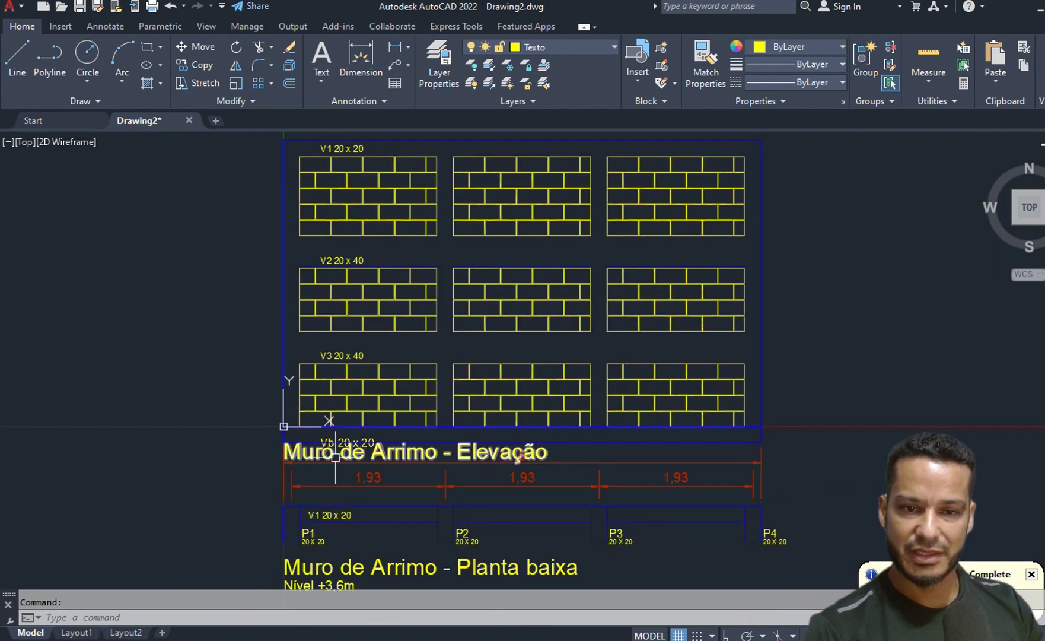
pyautogui.scroll(3, 344, 424)
pyautogui.scroll(-4, 255, 355)
# - Move the Planta baixa view with its dimensions and title straight down, clear of the elevation, using Ortho
pyautogui.click(733, 400)
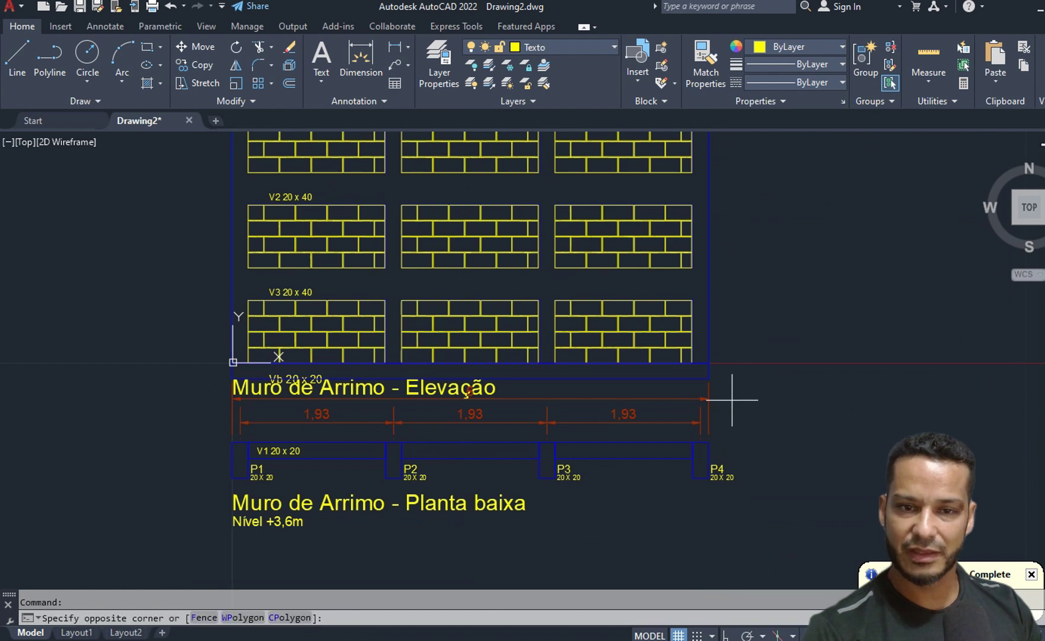
pyautogui.click(212, 506)
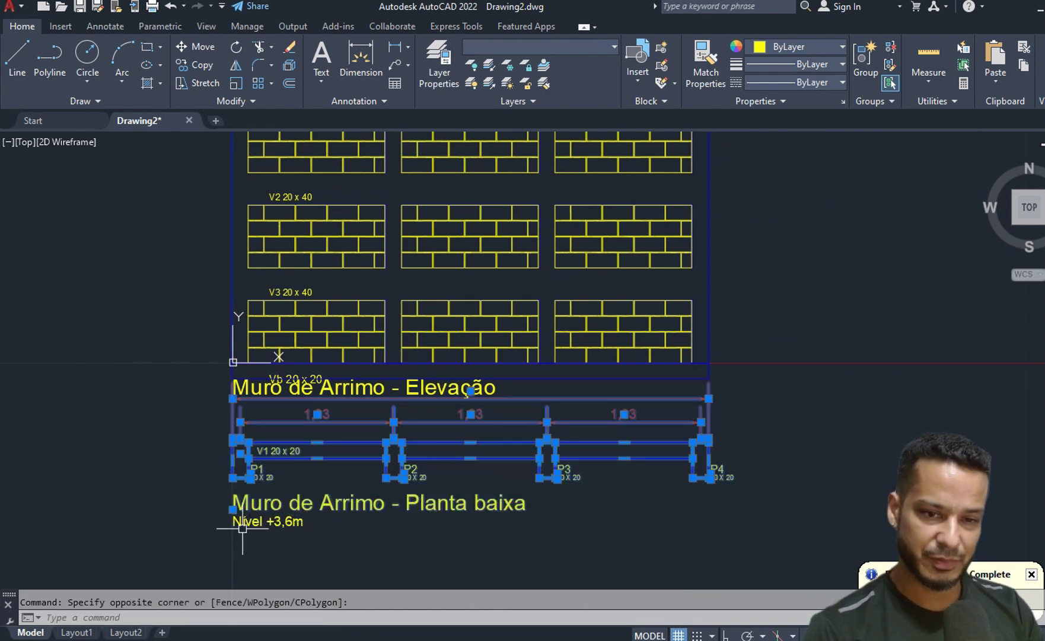
pyautogui.write('m')
pyautogui.press('Return')
pyautogui.click(150, 436)
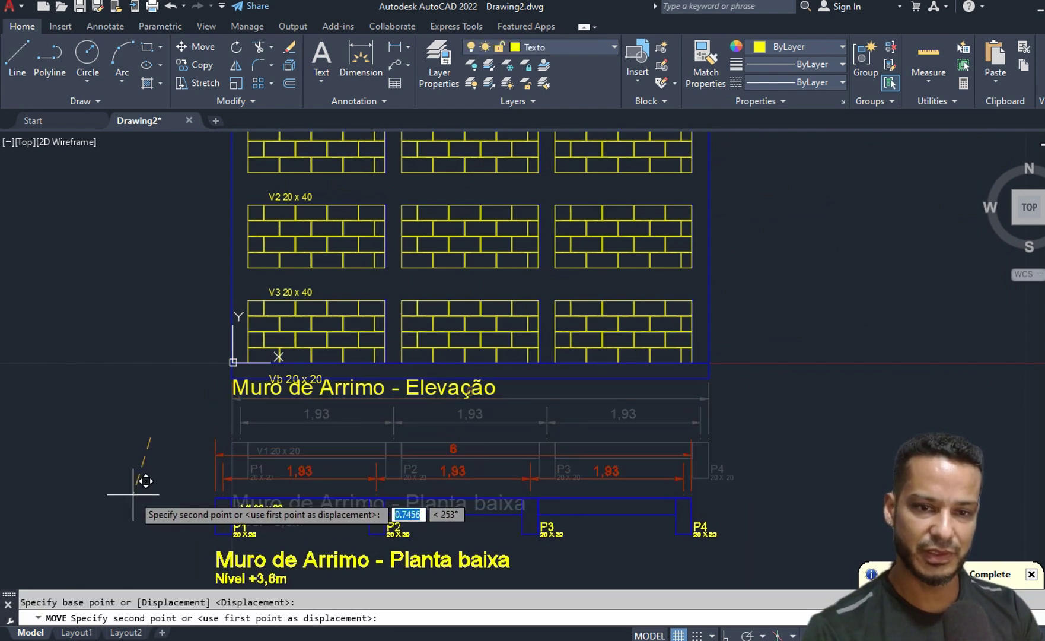
pyautogui.press('F8')
pyautogui.click(151, 493)
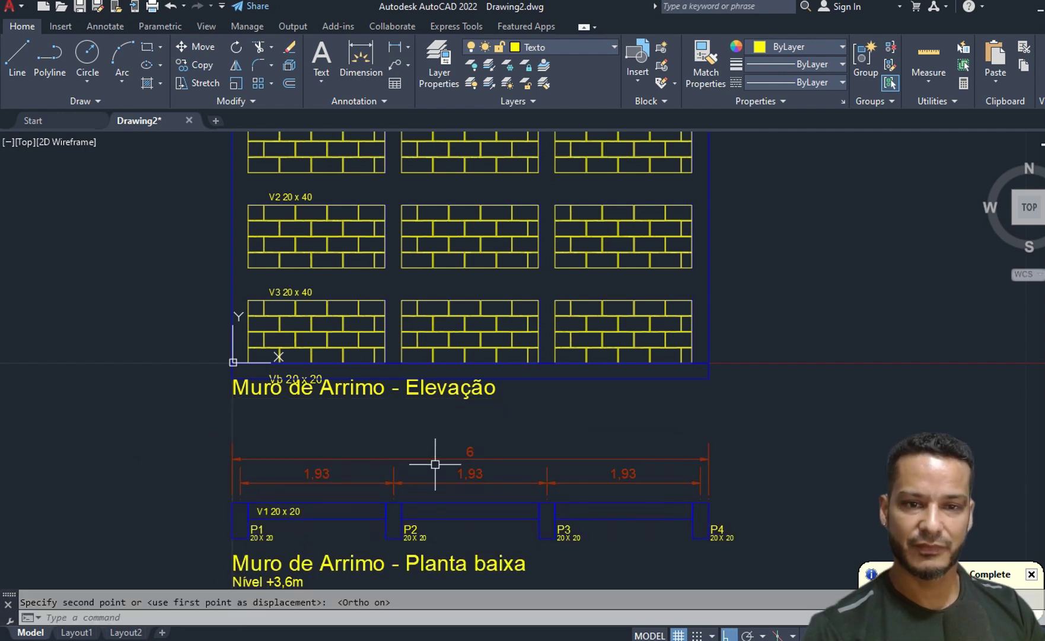
# - Move the title "Muro de Arrimo - Elevação" straight down, clear of the Vb beam label
pyautogui.click(383, 394)
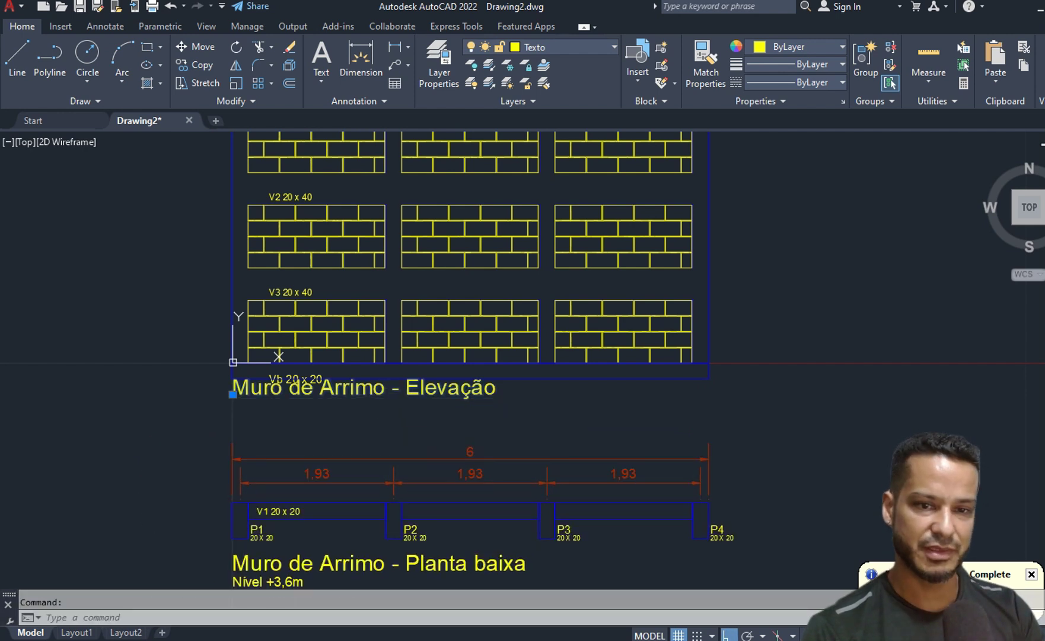
pyautogui.write('m')
pyautogui.press('Return')
pyautogui.click(233, 394)
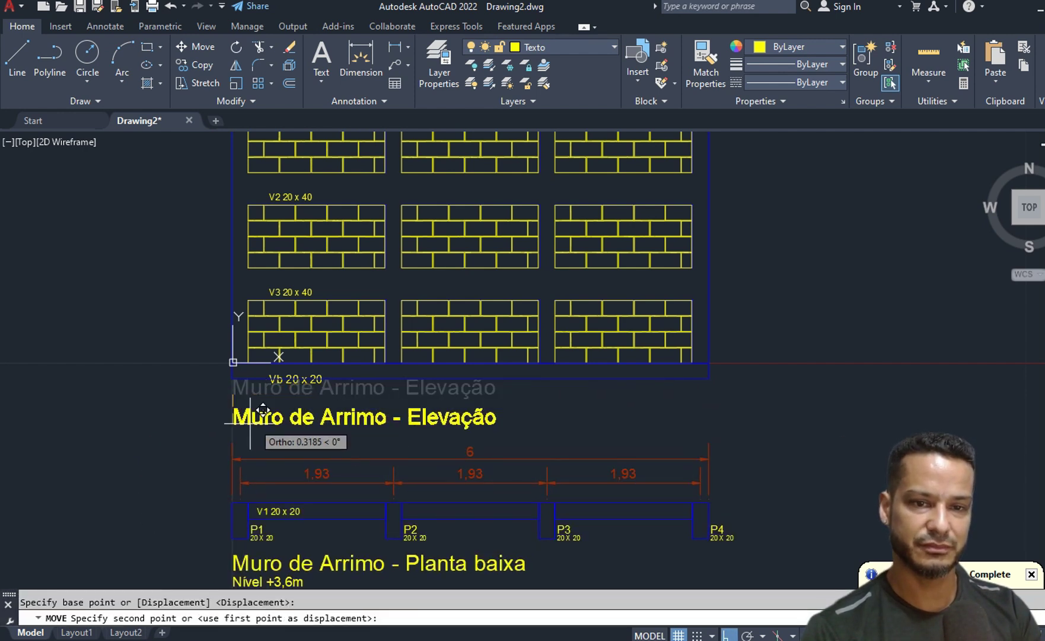
pyautogui.click(219, 413)
# - Check the Vb beam label against the elevation on the Muro sheet in Excel and return to the AutoCAD drawing
pyautogui.scroll(6, 292, 377)
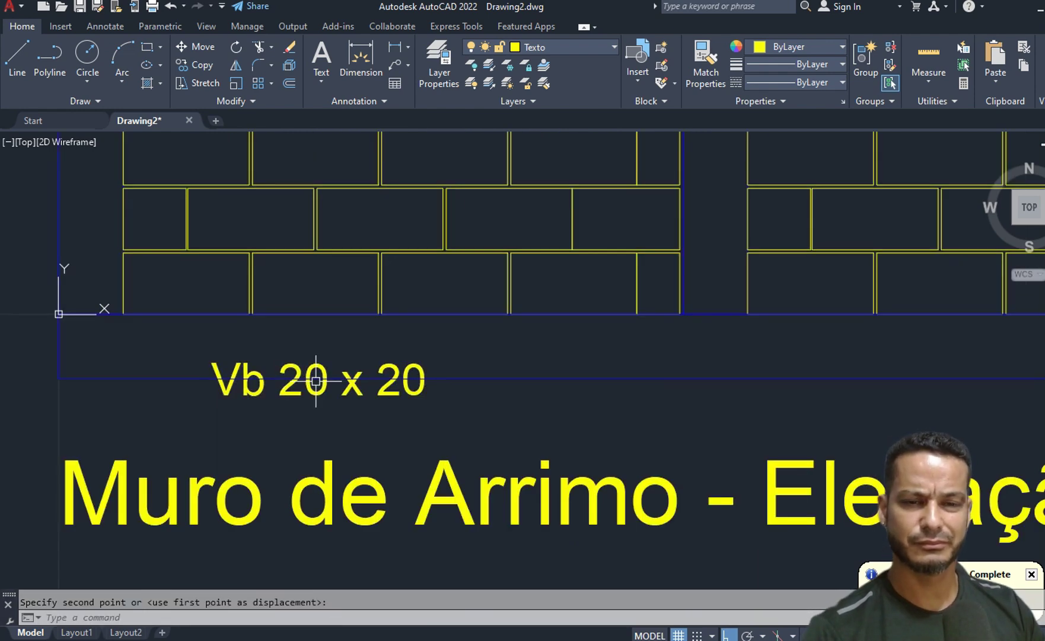
pyautogui.scroll(-7, 315, 381)
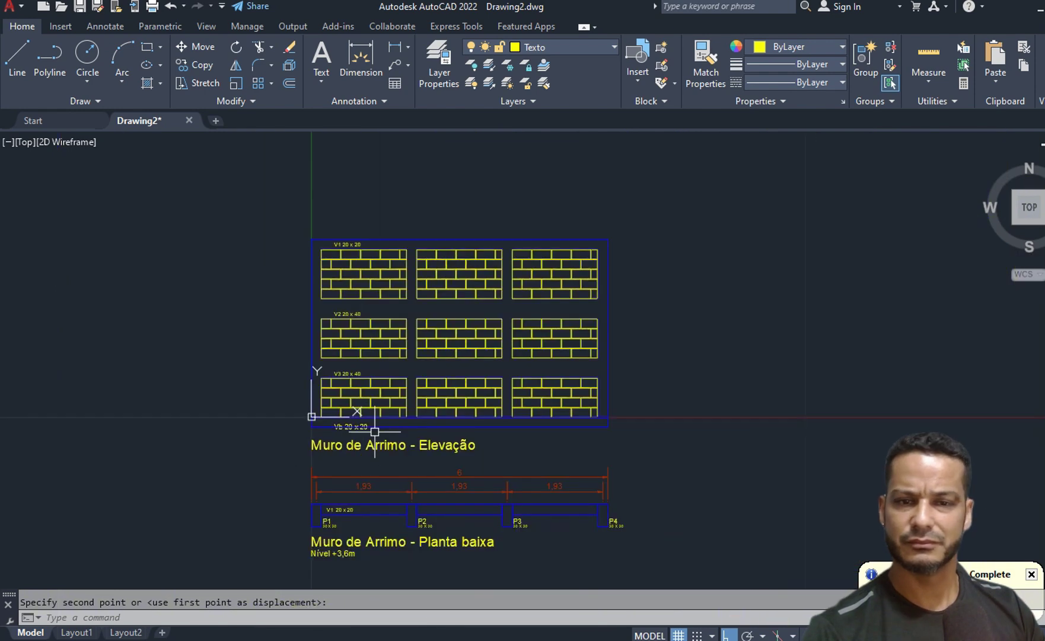
pyautogui.hotkey('alt', 'Tab')
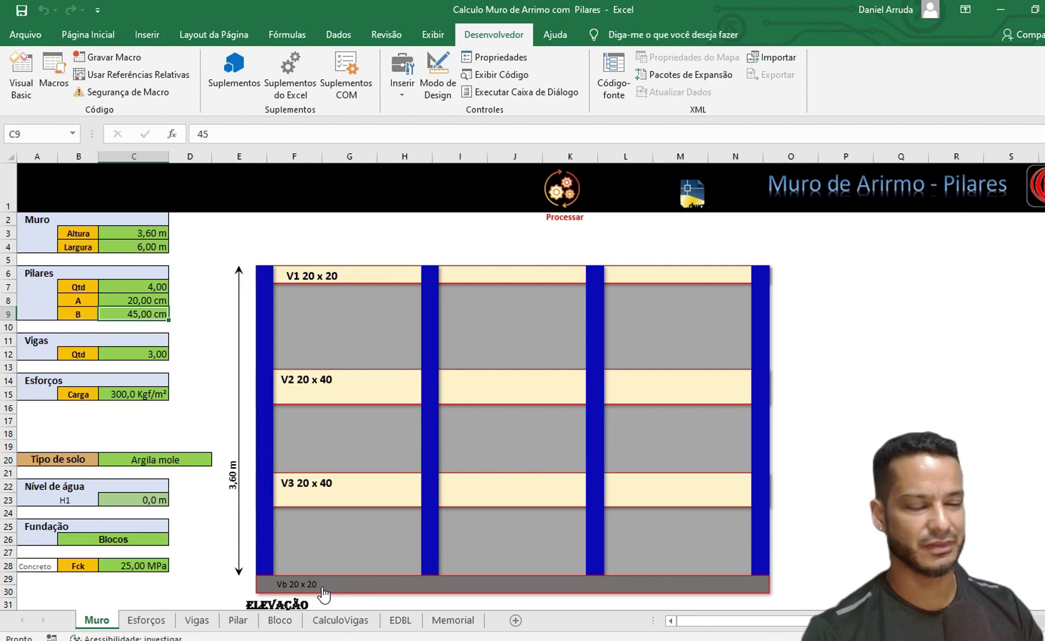
pyautogui.hotkey('alt', 'Tab')
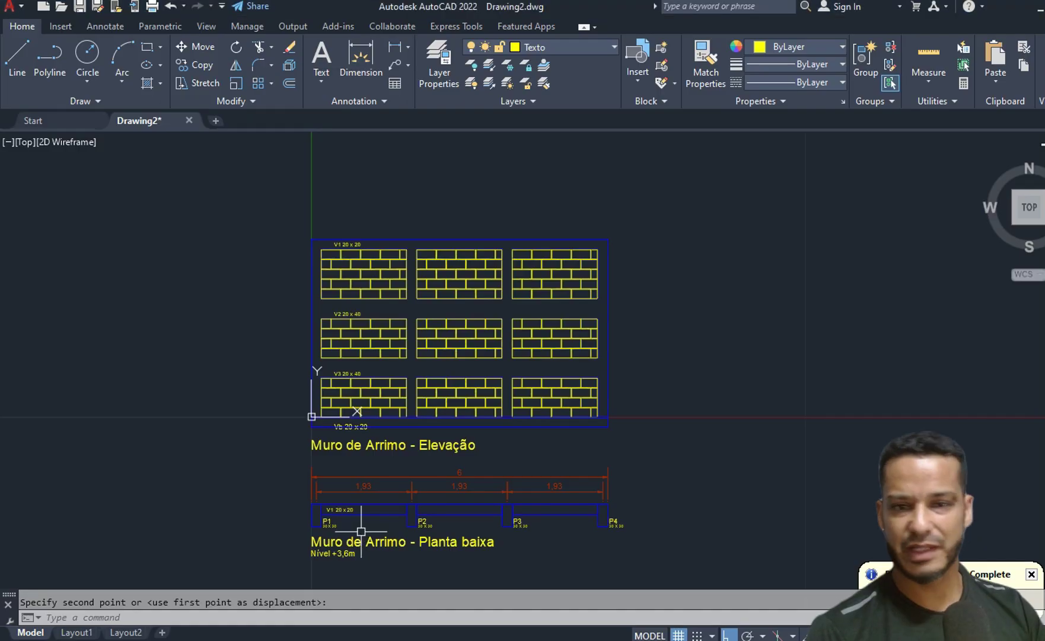
pyautogui.click(589, 492)
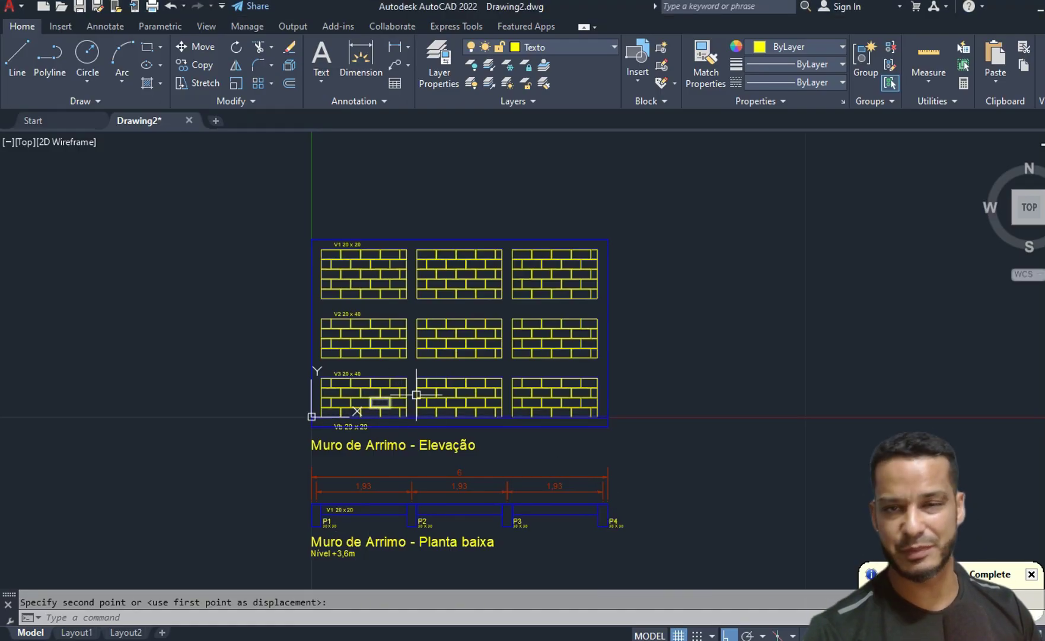
pyautogui.click(440, 397)
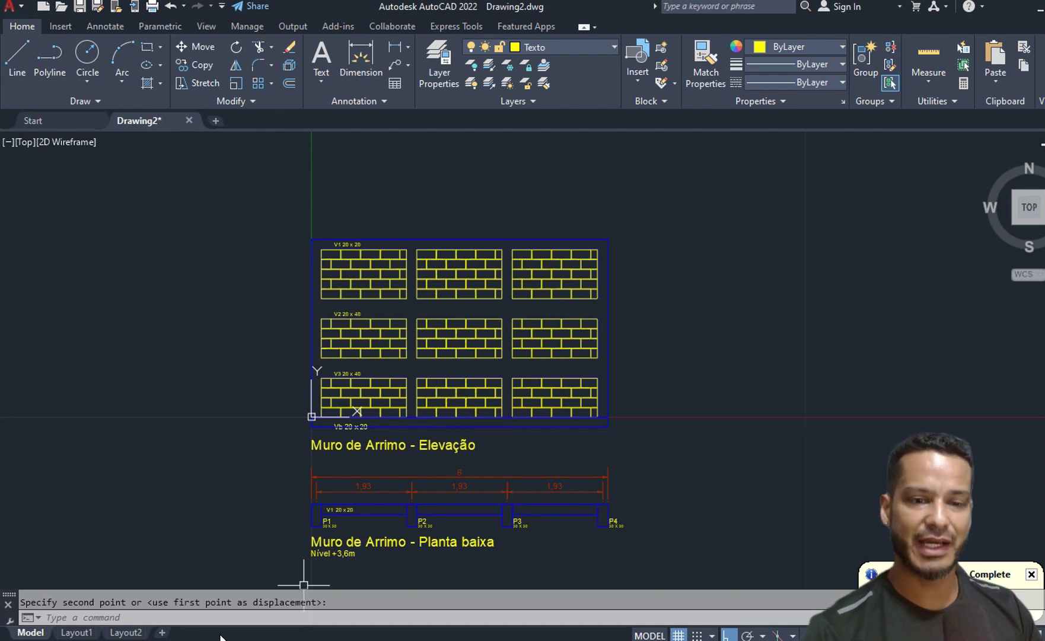
# - Export the pillar drawing from the Pilar sheet in Excel to AutoCAD and inspect its reinforcement details and Resumo de Aço table
pyautogui.hotkey('alt', 'Tab')
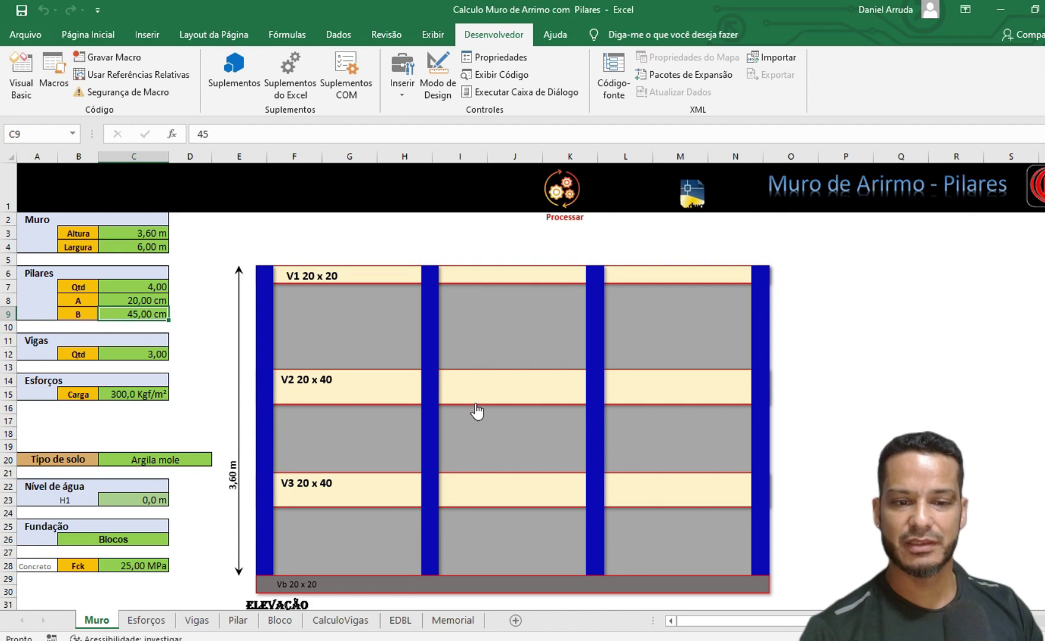
pyautogui.click(238, 620)
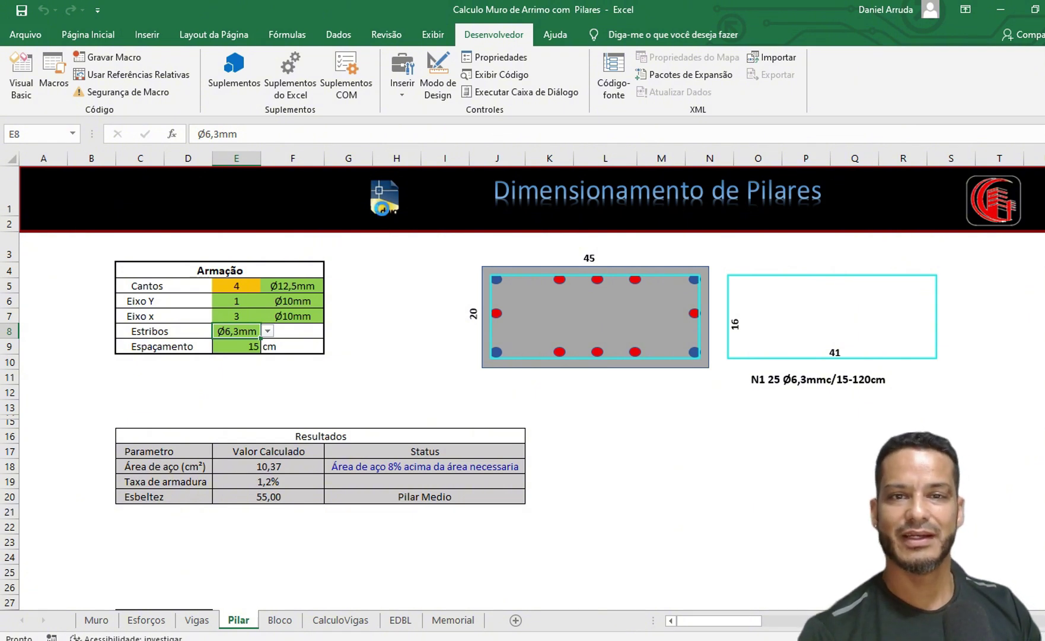
pyautogui.click(382, 211)
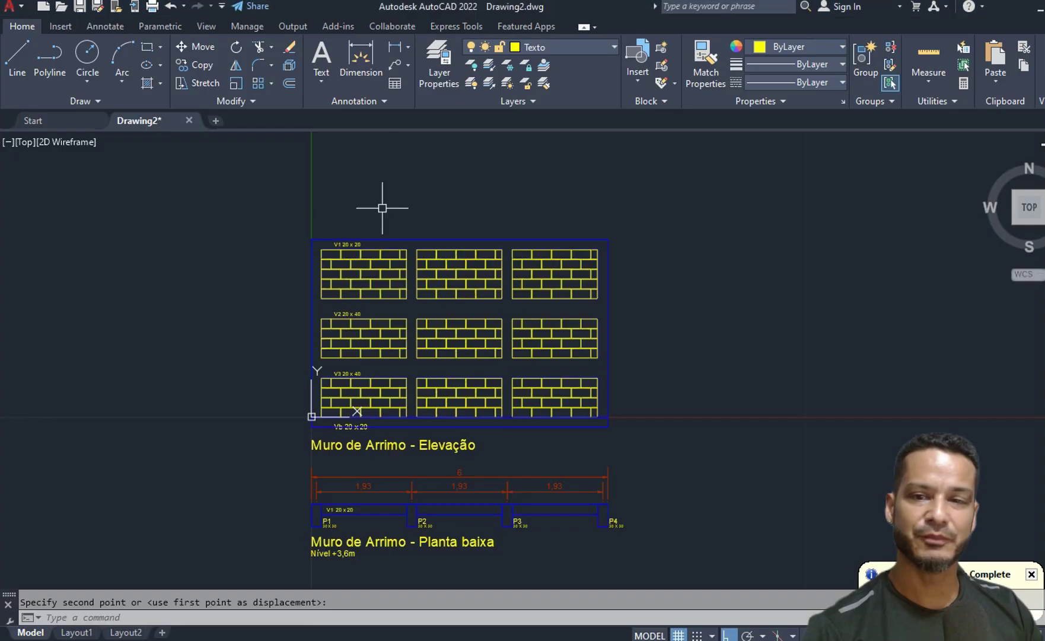
pyautogui.scroll(4, 602, 270)
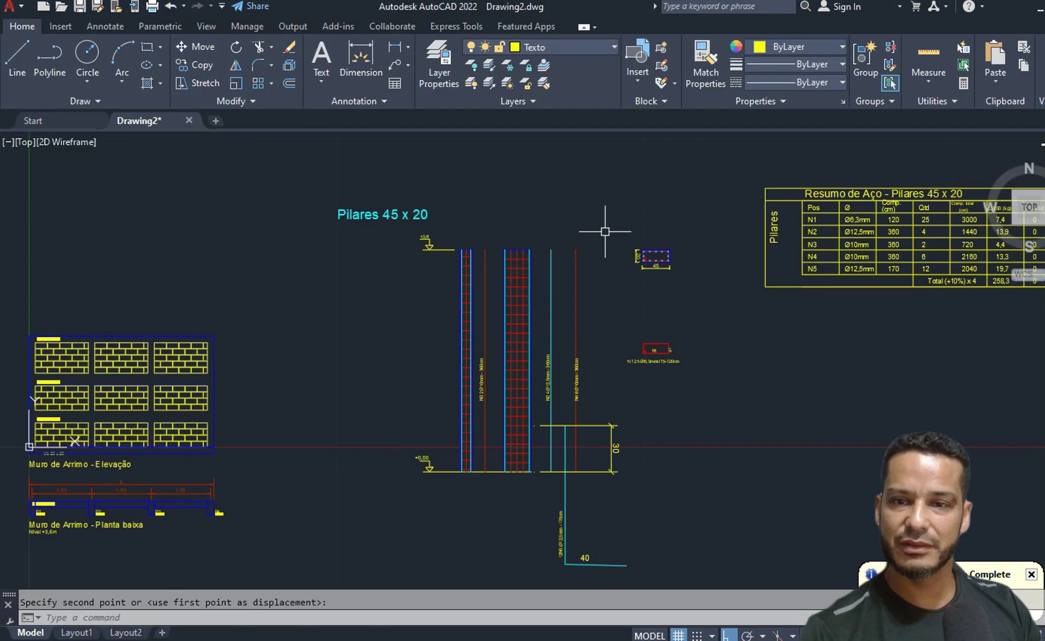
pyautogui.scroll(4, 579, 380)
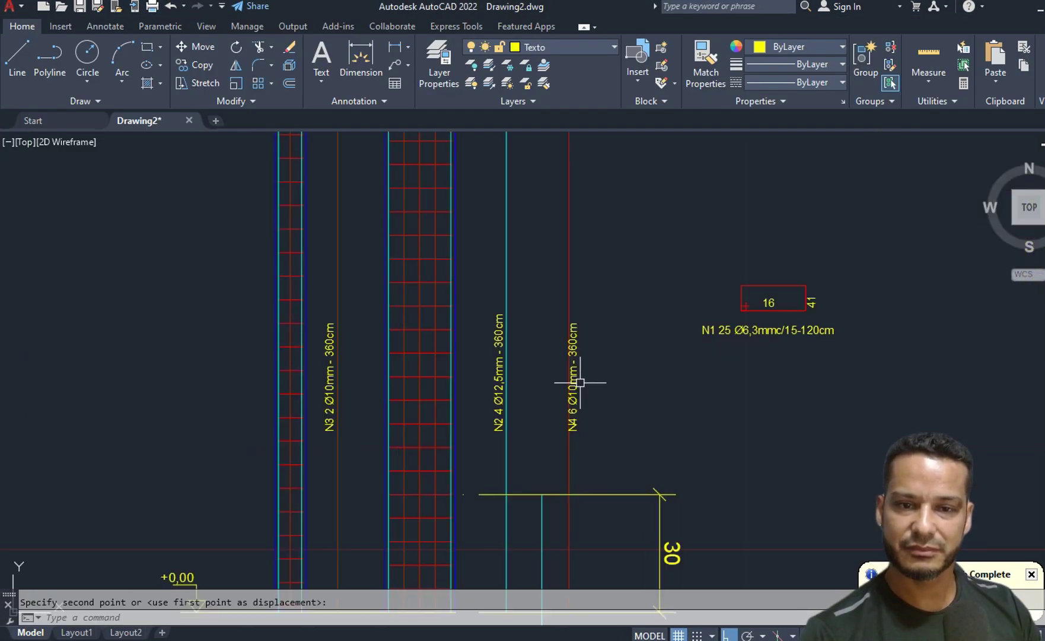
pyautogui.scroll(-5, 363, 379)
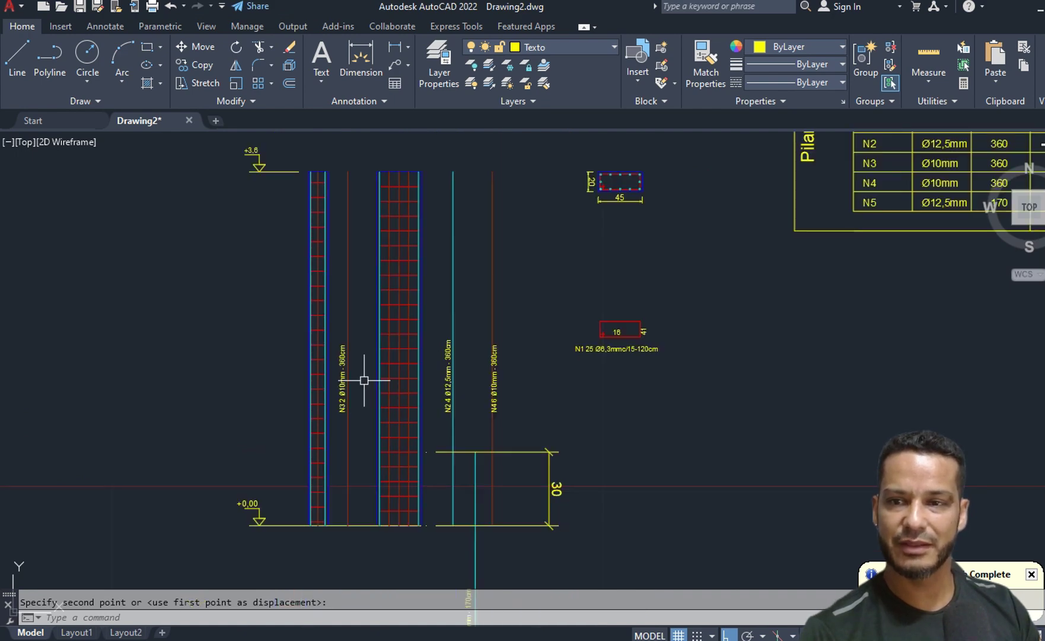
pyautogui.scroll(4, 899, 178)
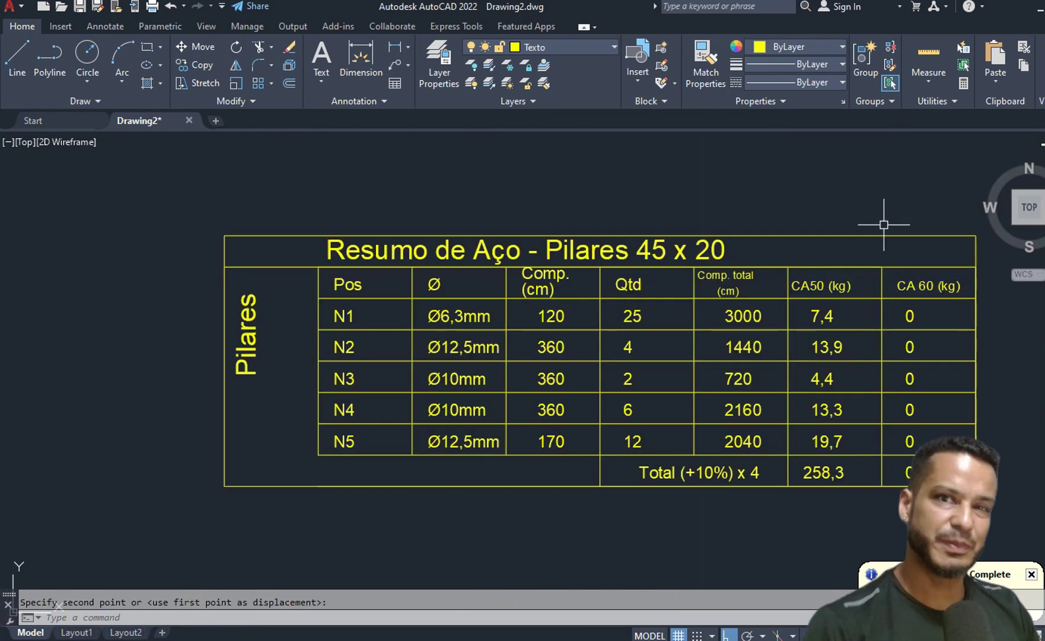